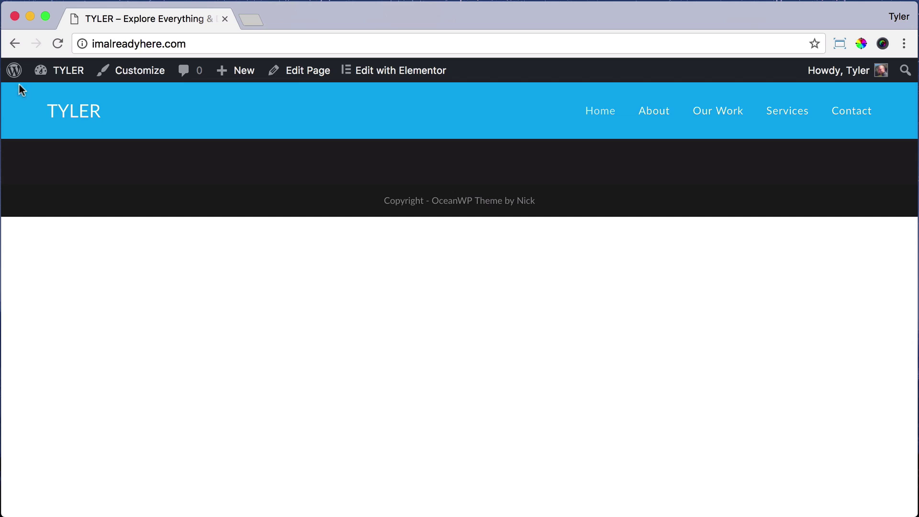
# Step: Launch Edit with Elementor for the WordPress home page
pyautogui.click(368, 76)
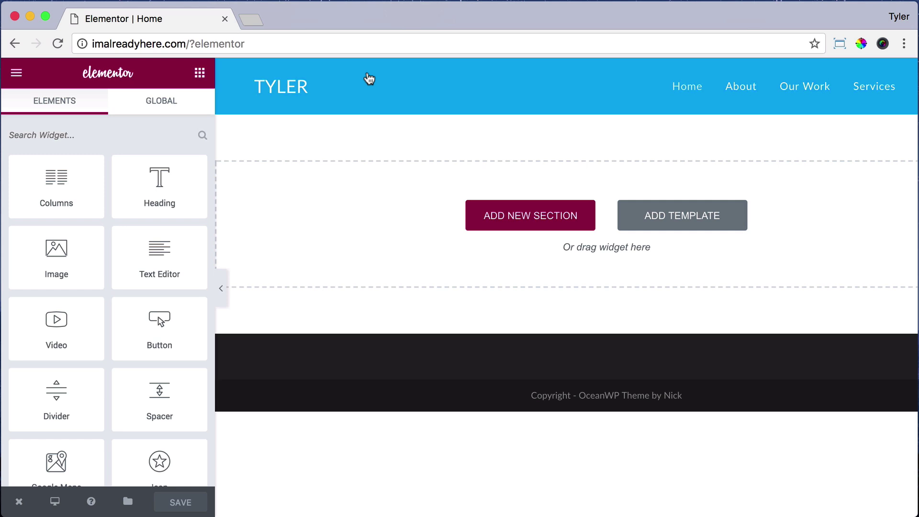
# Step: Add a single-column section holding a centre-aligned Heading widget titled EXPLORE
pyautogui.click(541, 224)
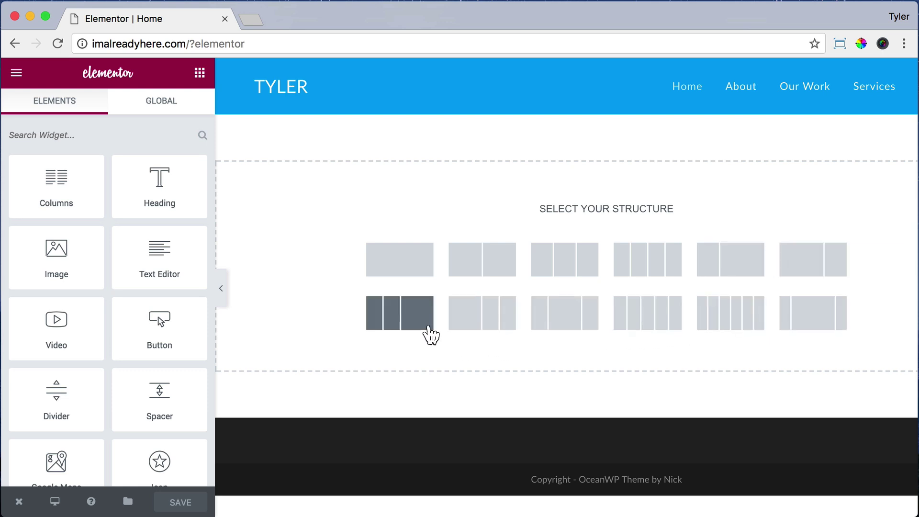
pyautogui.click(404, 272)
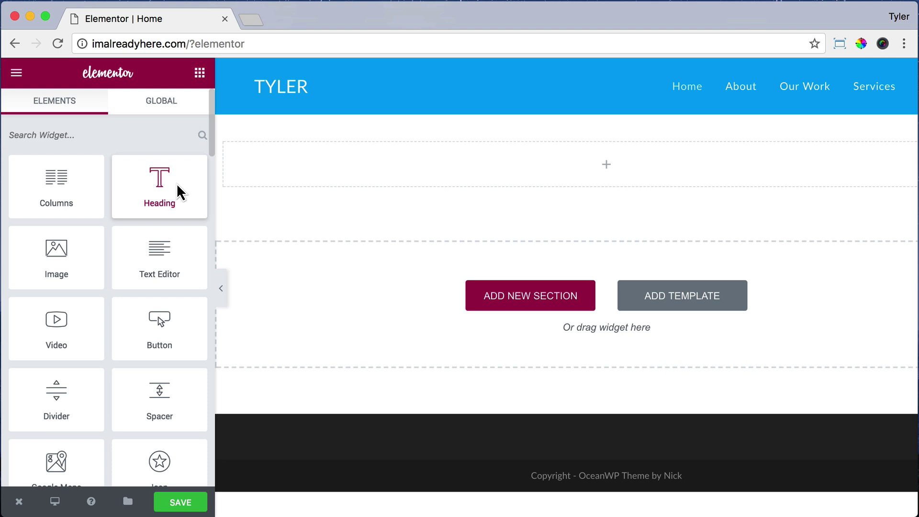
pyautogui.moveTo(180, 191); pyautogui.dragTo(533, 159)
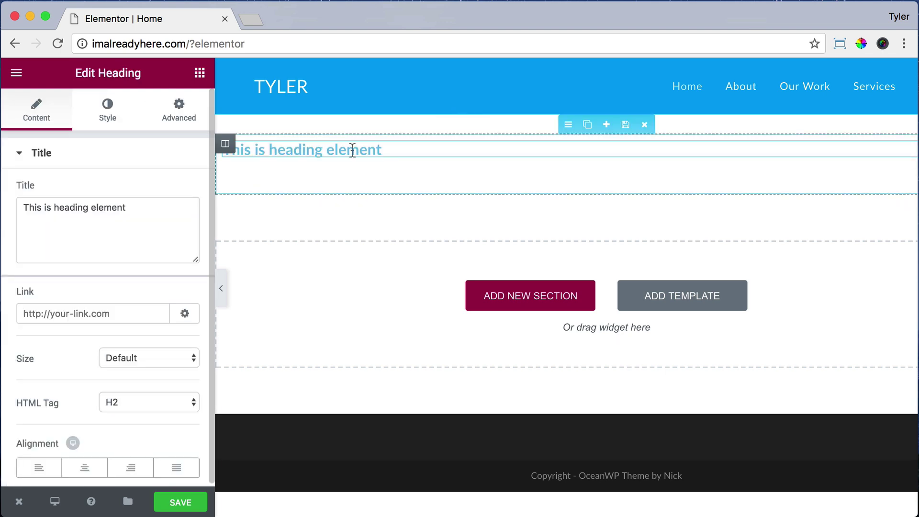
pyautogui.moveTo(139, 207); pyautogui.dragTo(7, 207)
pyautogui.write('EXPL')
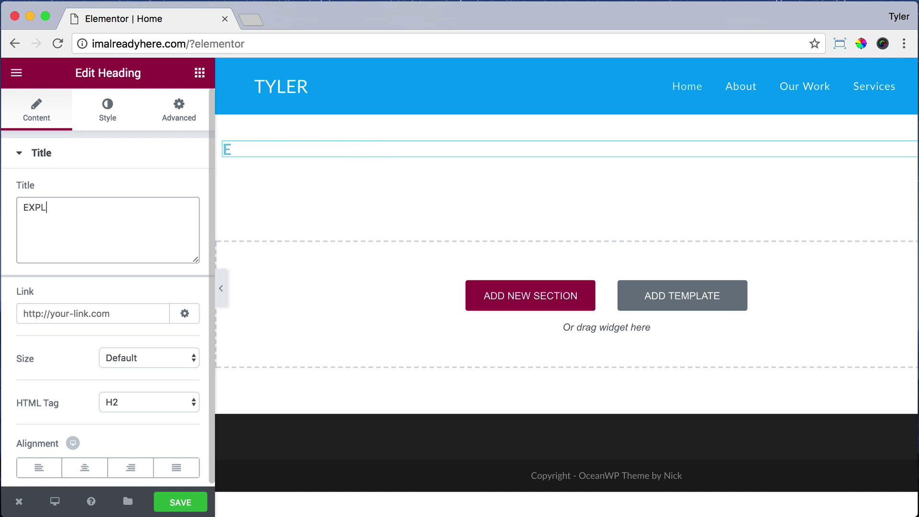
pyautogui.write('ORE')
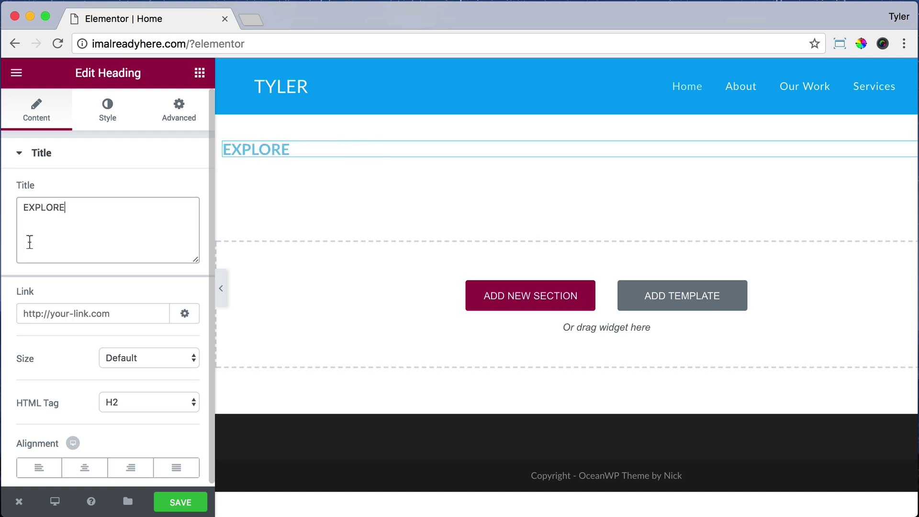
pyautogui.scroll(-1, 72, 353)
pyautogui.click(82, 467)
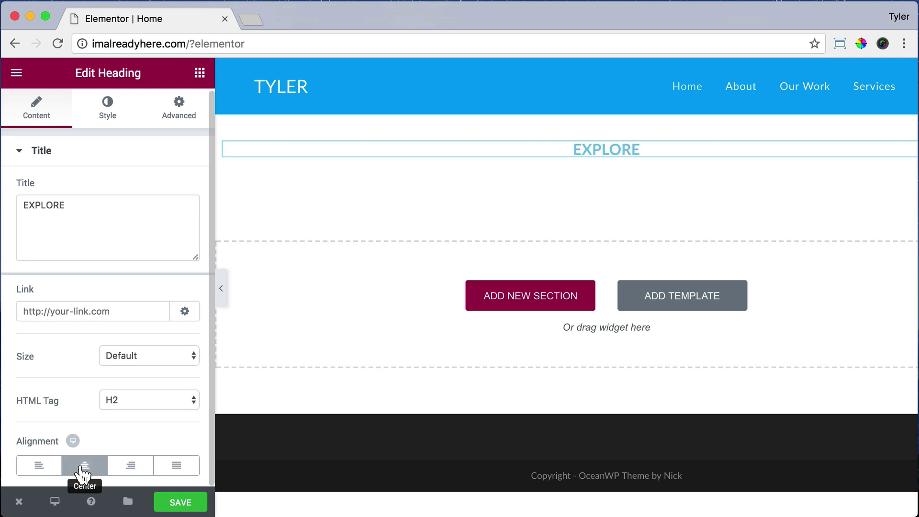
# Step: Set the EXPLORE heading text colour to #69a3dd
pyautogui.click(108, 111)
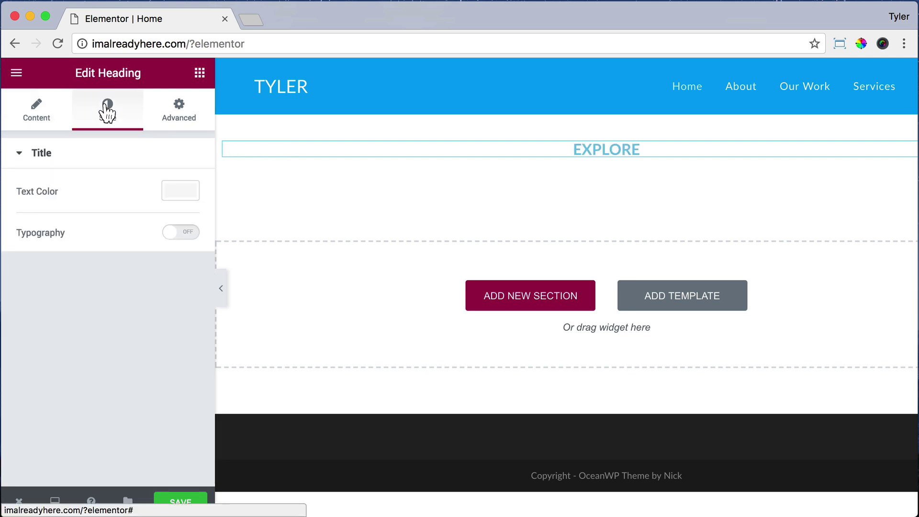
pyautogui.click(177, 194)
pyautogui.moveTo(132, 269); pyautogui.dragTo(52, 261)
pyautogui.click(76, 358)
pyautogui.click(44, 191)
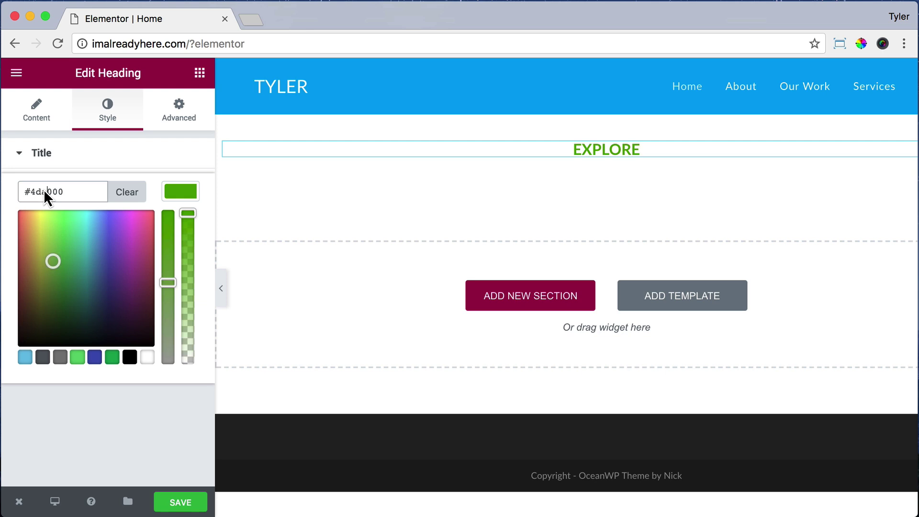
pyautogui.press('BackSpace')
pyautogui.press('BackSpace')
pyautogui.write('69')
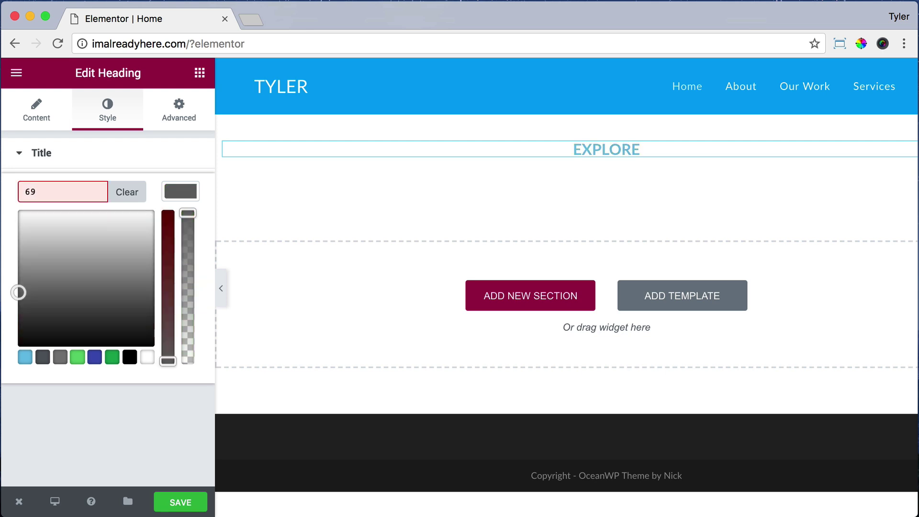
pyautogui.write('a3dd')
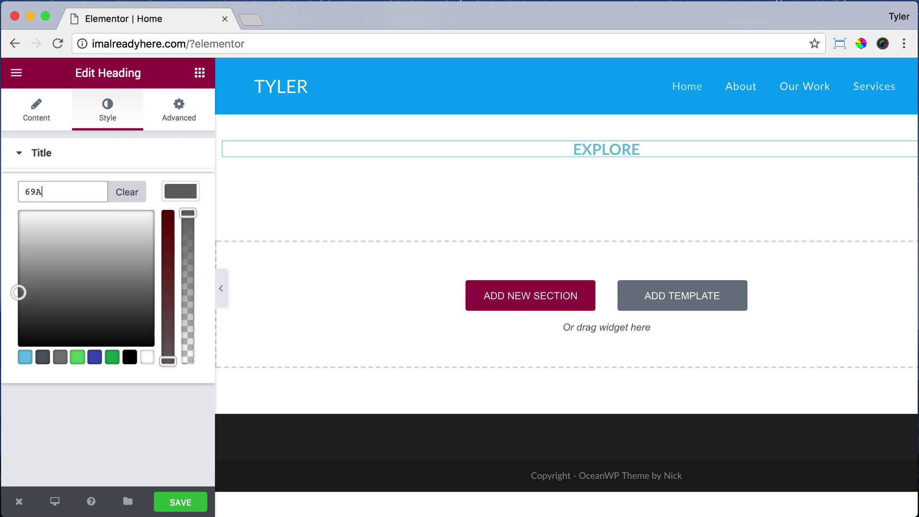
pyautogui.click(177, 192)
# Step: Turn on custom typography and enlarge the heading to 109 px
pyautogui.click(179, 233)
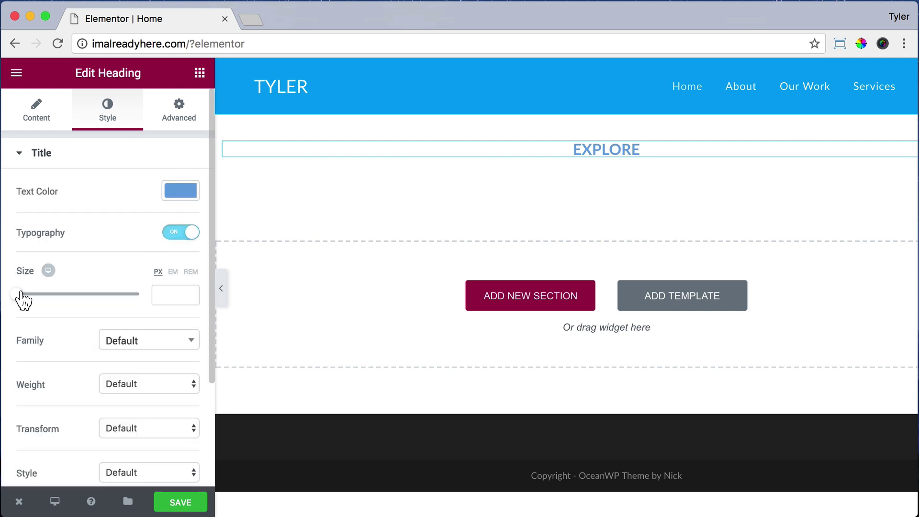
pyautogui.moveTo(16, 296); pyautogui.dragTo(84, 306)
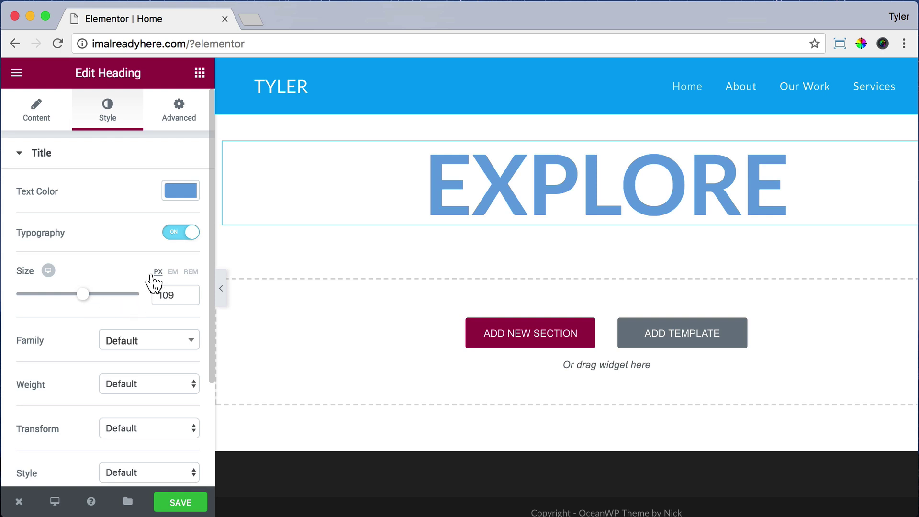
pyautogui.scroll(-1, 172, 299)
pyautogui.scroll(-2, 172, 298)
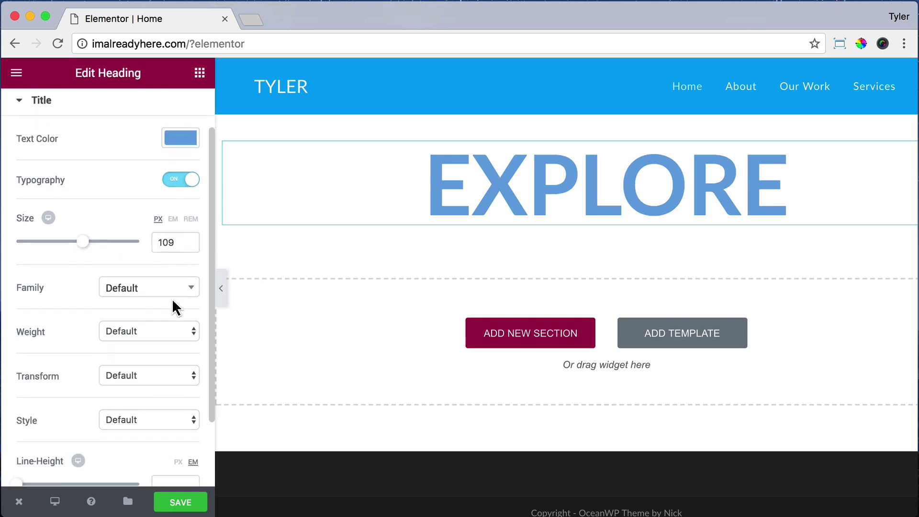
# Step: Set the heading font weight to 500 and letter spacing to 4.7
pyautogui.click(186, 331)
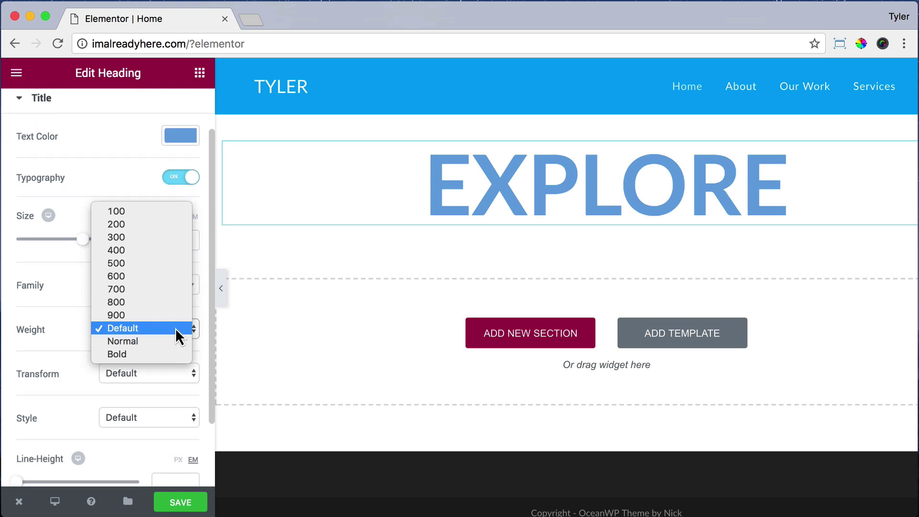
pyautogui.press('Escape')
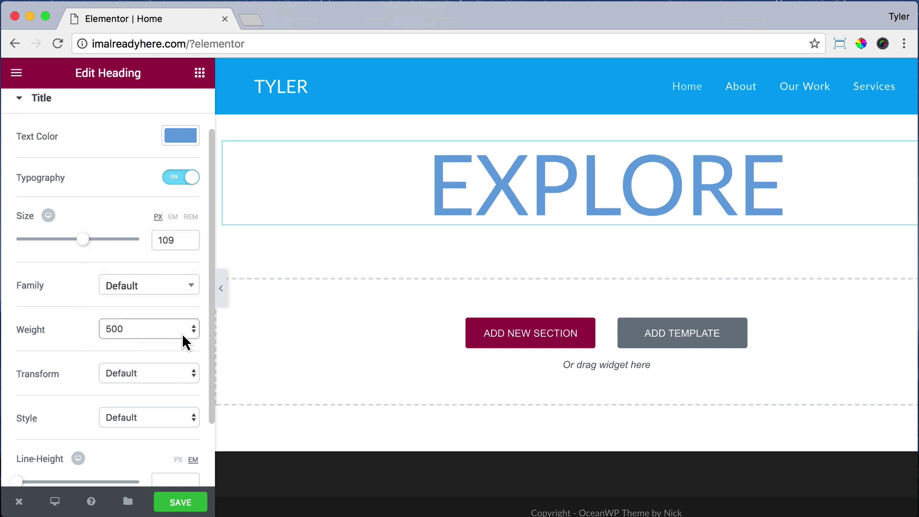
pyautogui.click(185, 334)
pyautogui.click(165, 278)
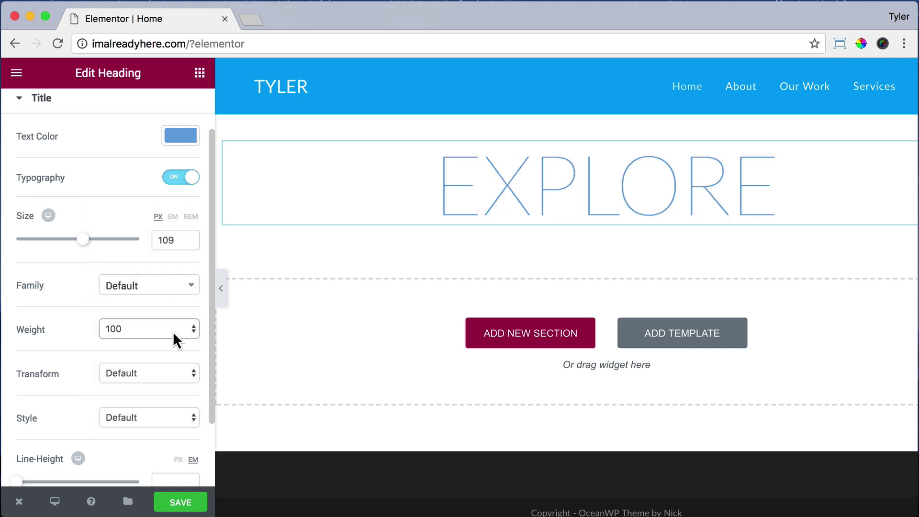
pyautogui.click(173, 331)
pyautogui.click(162, 381)
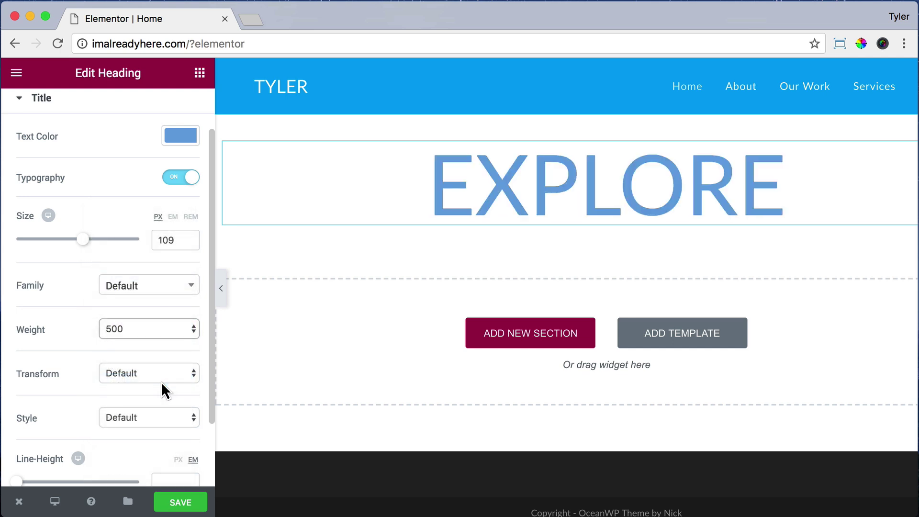
pyautogui.scroll(-3, 162, 383)
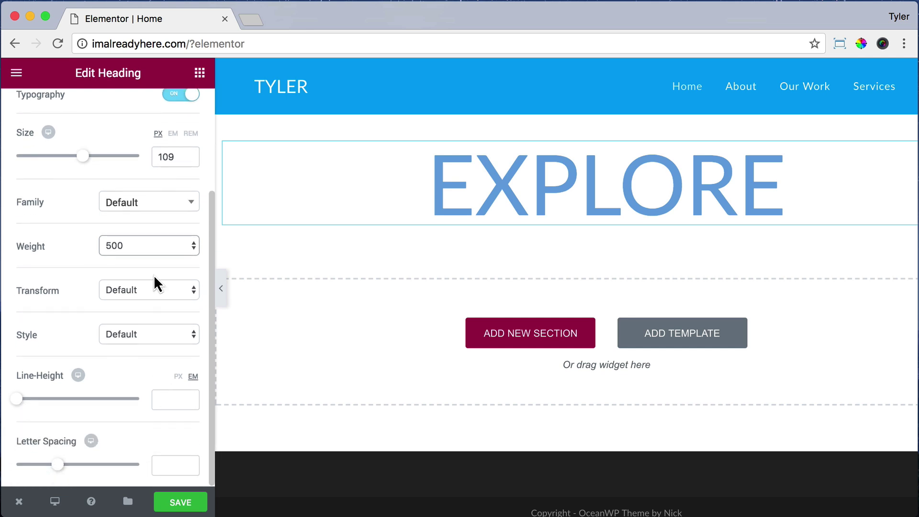
pyautogui.moveTo(58, 465); pyautogui.dragTo(96, 465)
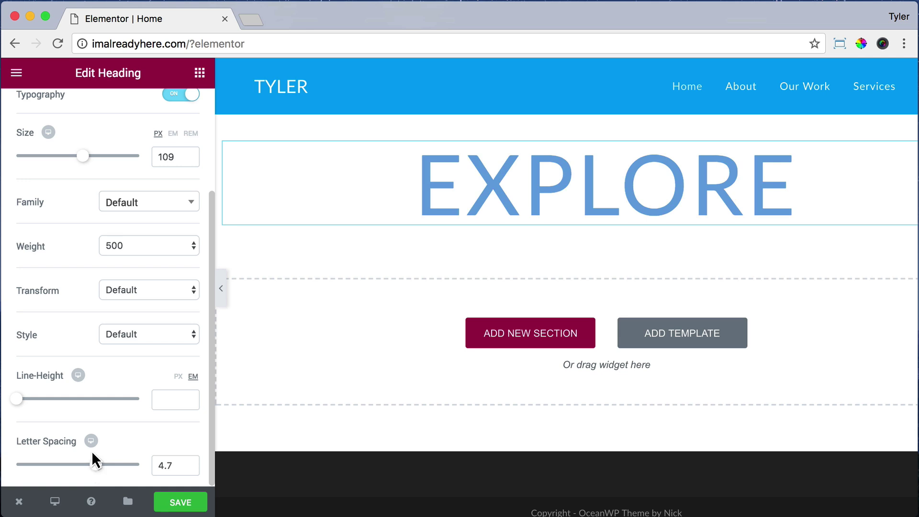
pyautogui.scroll(5, 98, 373)
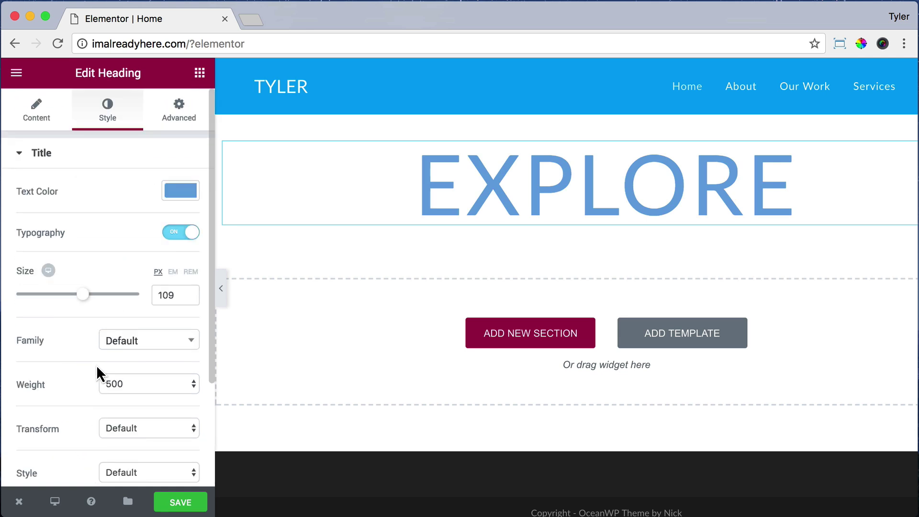
# Step: Give the EXPLORE heading a 200 px top margin with sides unlinked
pyautogui.click(177, 120)
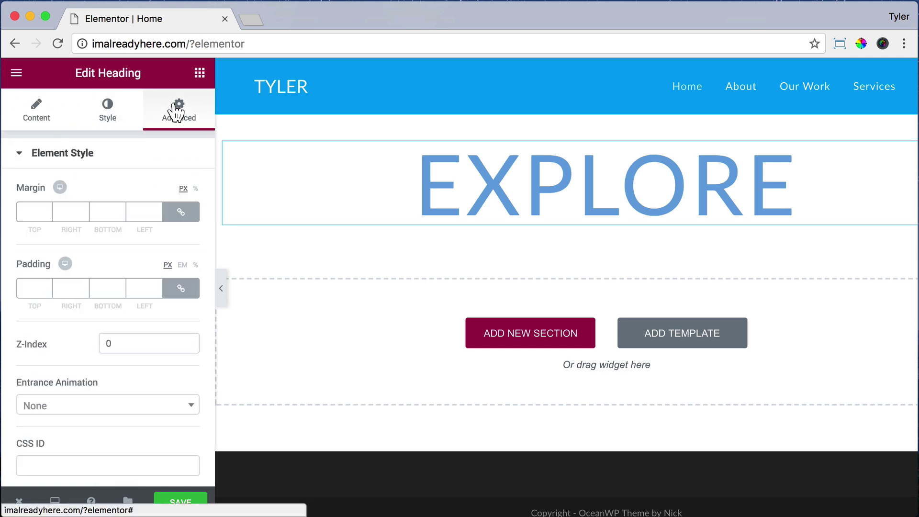
pyautogui.click(180, 214)
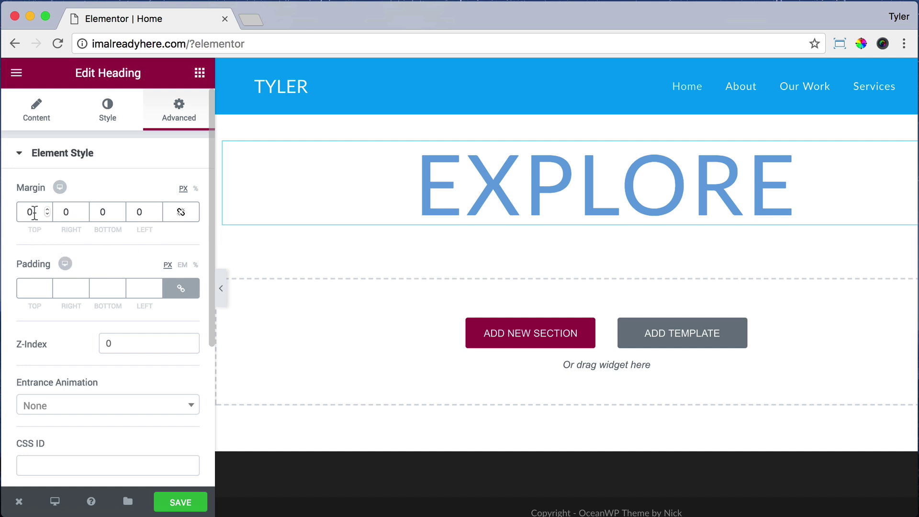
pyautogui.moveTo(34, 212); pyautogui.dragTo(19, 214)
pyautogui.write('200')
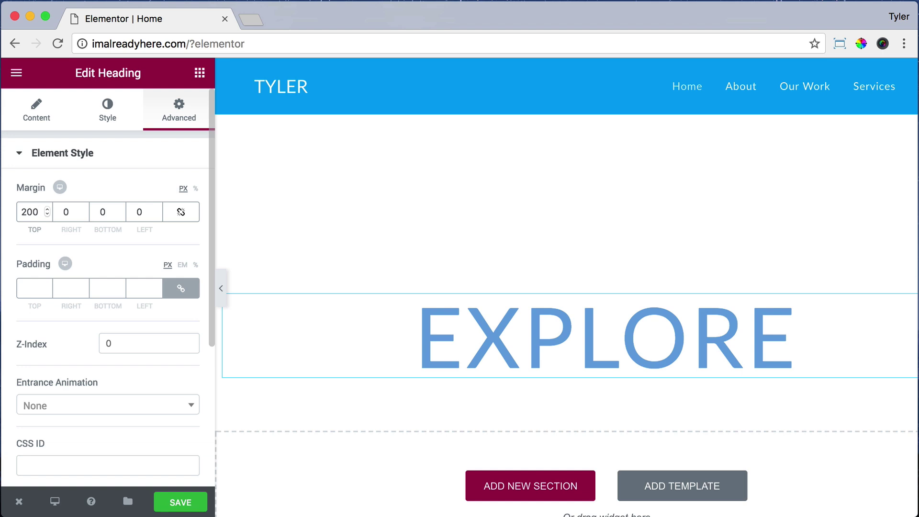
# Step: Try the Fade In Down, Rotate In Down Right and Swing entrance animations
pyautogui.scroll(-3, 72, 306)
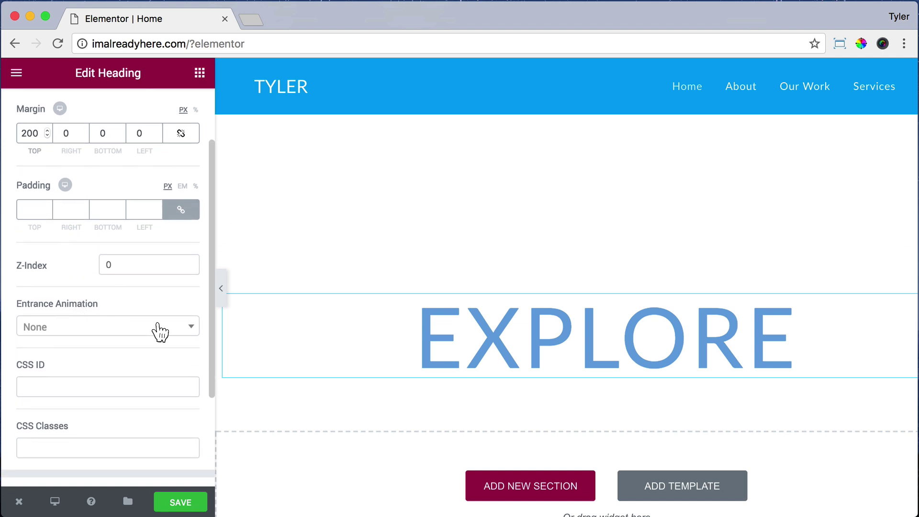
pyautogui.click(176, 328)
pyautogui.click(127, 409)
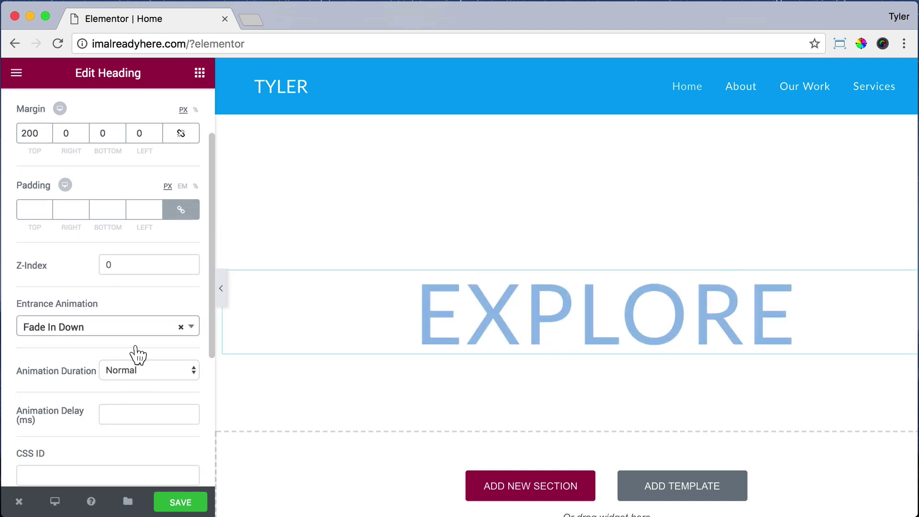
pyautogui.scroll(-2, 163, 292)
pyautogui.click(147, 277)
pyautogui.scroll(-10, 144, 350)
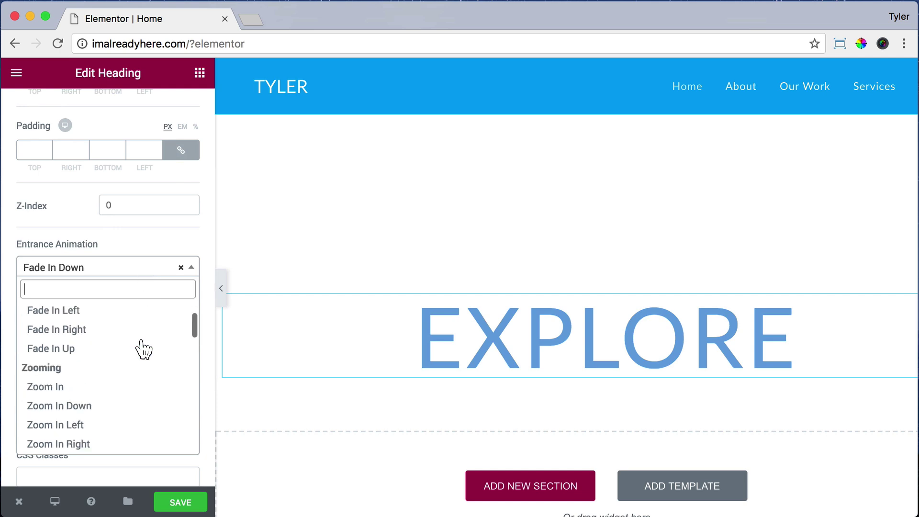
pyautogui.scroll(-3, 139, 352)
pyautogui.click(123, 357)
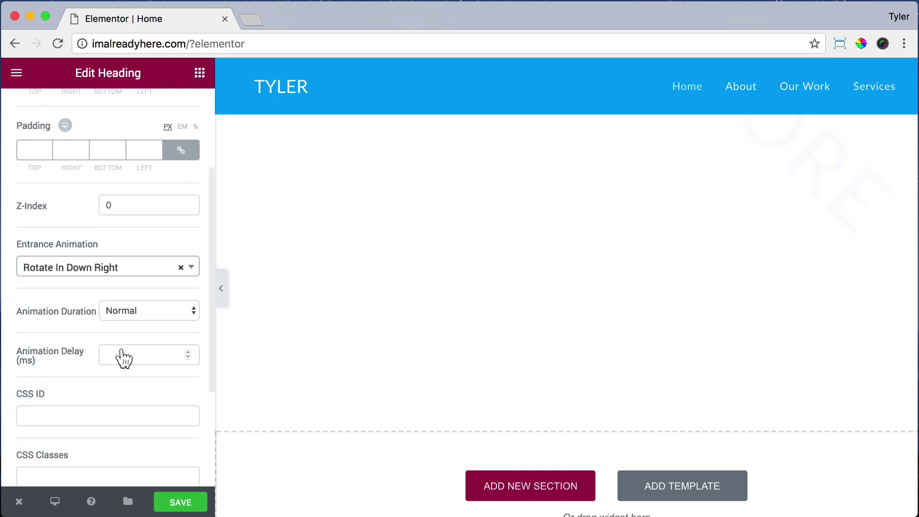
pyautogui.click(134, 273)
pyautogui.scroll(-4, 134, 381)
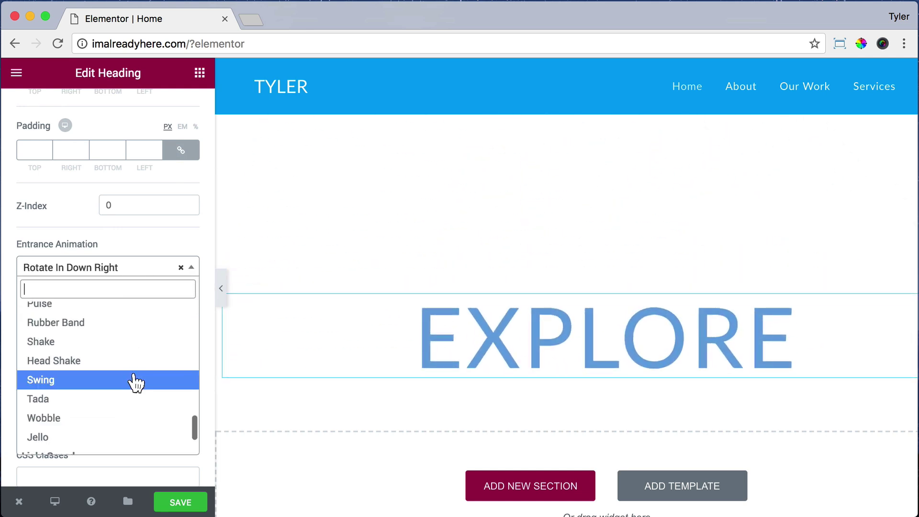
pyautogui.click(133, 381)
# Step: Settle on Fade In Down as the heading's entrance animation
pyautogui.click(123, 273)
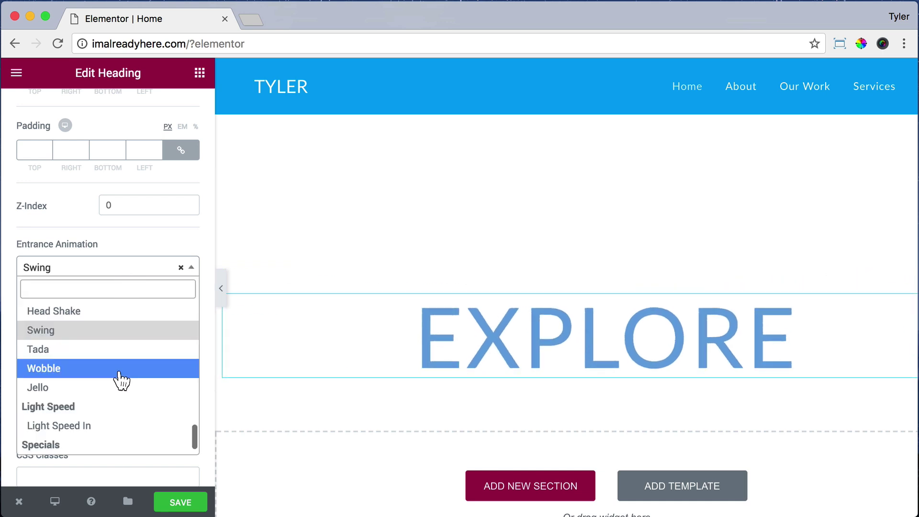
pyautogui.scroll(6, 120, 378)
pyautogui.scroll(8, 121, 381)
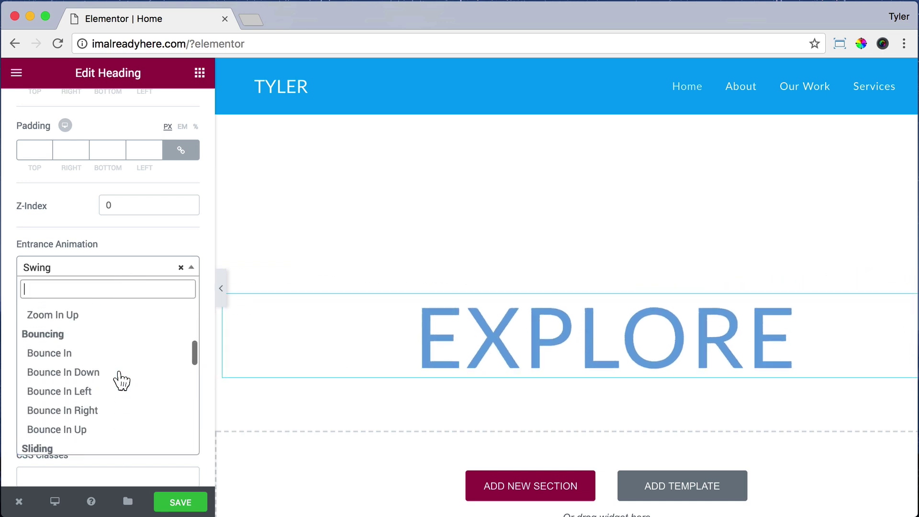
pyautogui.click(117, 354)
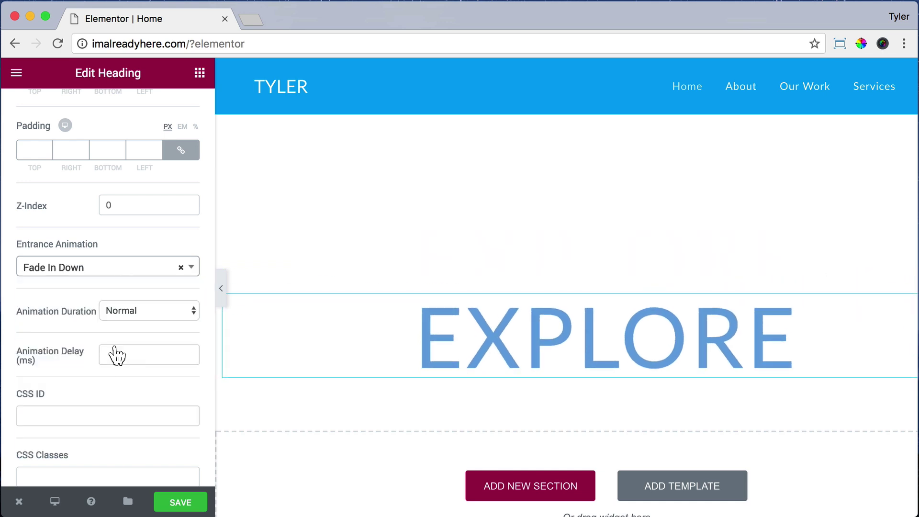
pyautogui.scroll(-4, 113, 354)
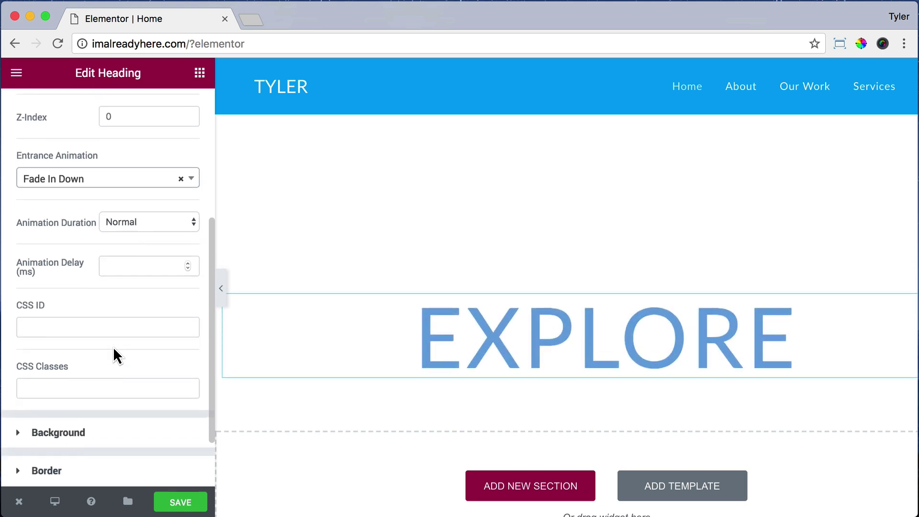
pyautogui.scroll(7, 113, 355)
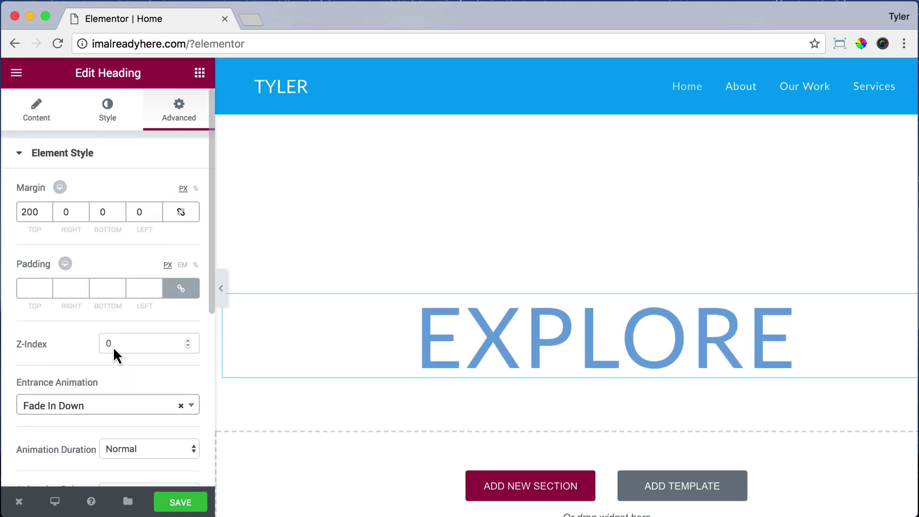
# Step: Add a centred heading reading 'everything and love what you do' below EXPLORE
pyautogui.click(200, 75)
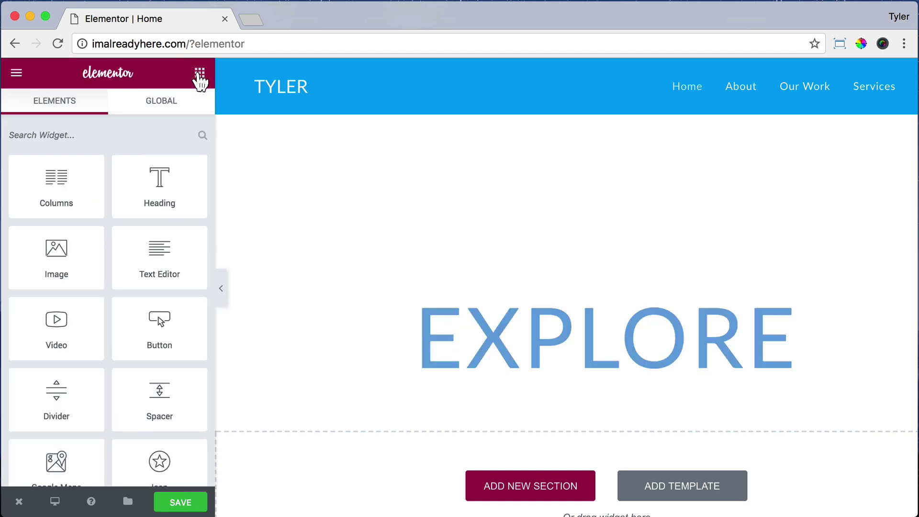
pyautogui.moveTo(160, 203); pyautogui.dragTo(560, 381)
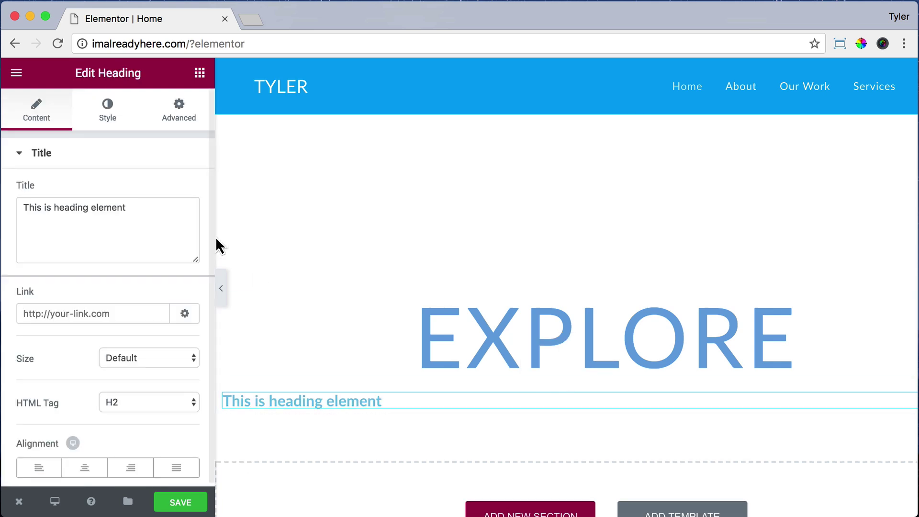
pyautogui.tripleClick(158, 215)
pyautogui.write('eve')
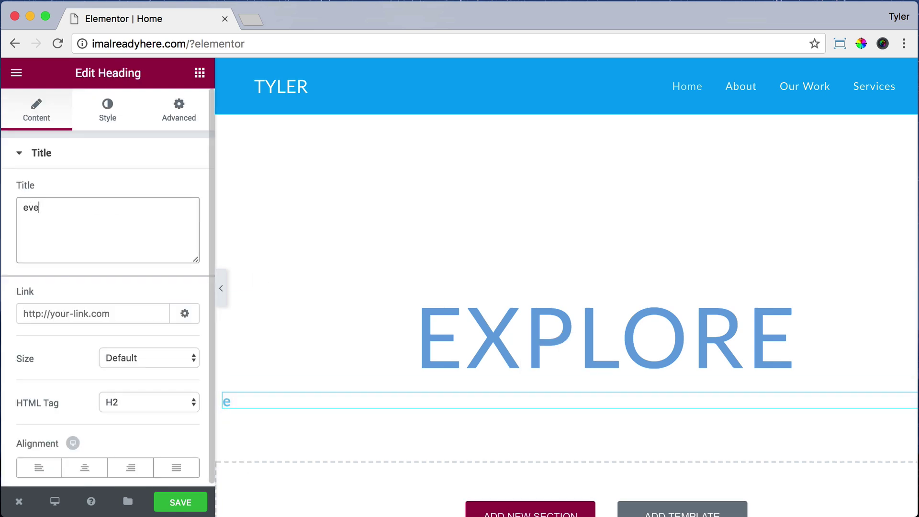
pyautogui.write('rything and love what you do')
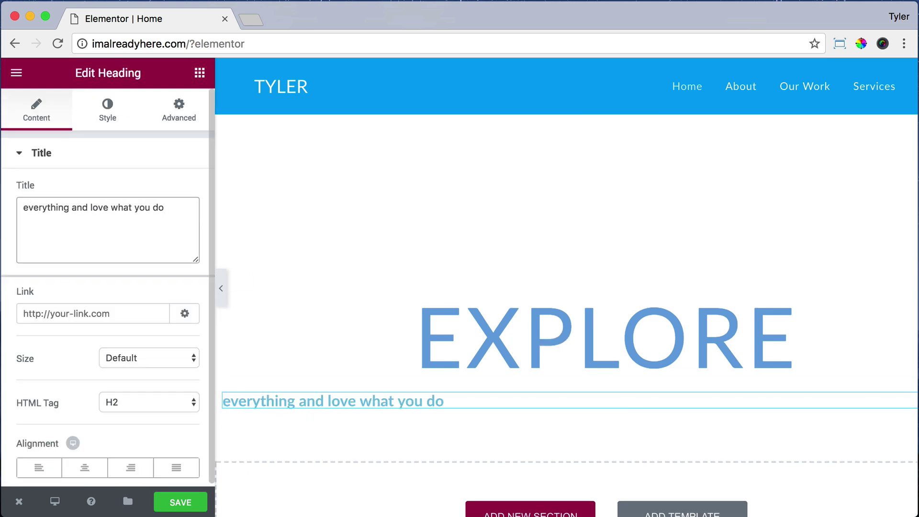
pyautogui.click(84, 468)
# Step: Colour the subheading text grey (#757575)
pyautogui.click(108, 120)
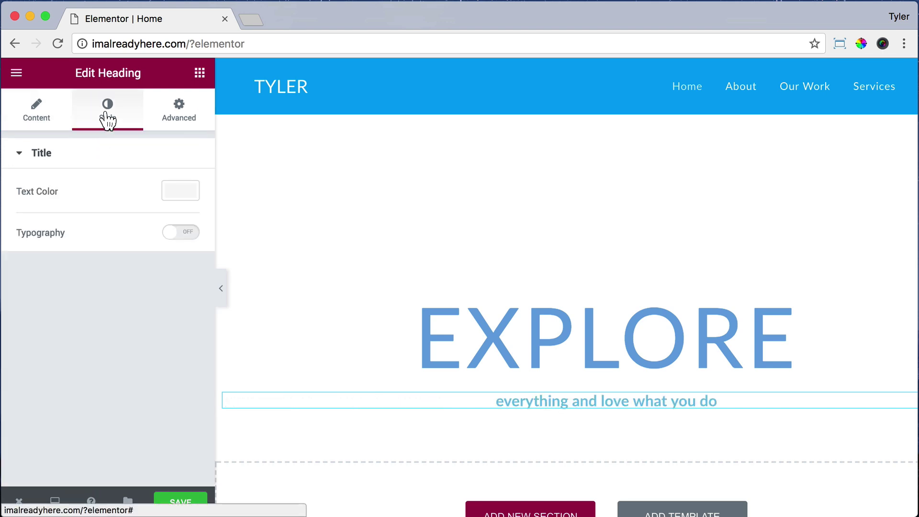
pyautogui.click(180, 187)
pyautogui.moveTo(42, 287); pyautogui.dragTo(18, 284)
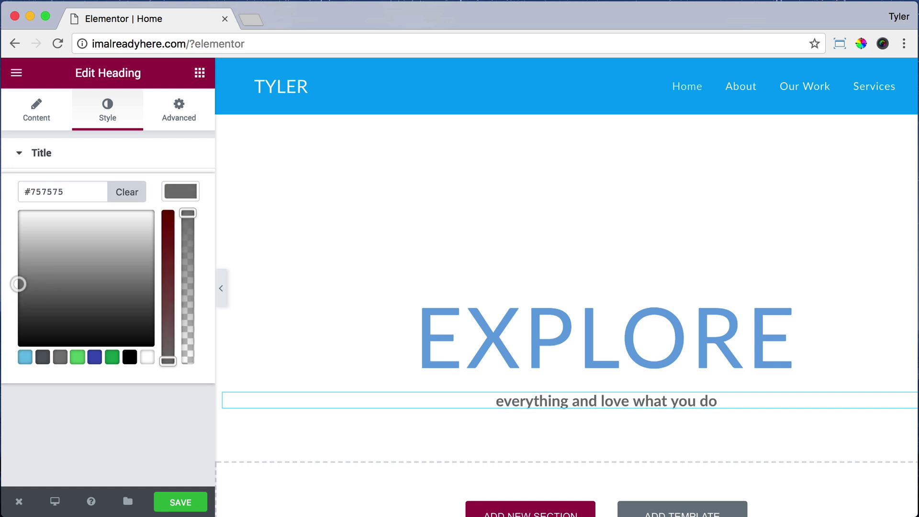
pyautogui.click(182, 194)
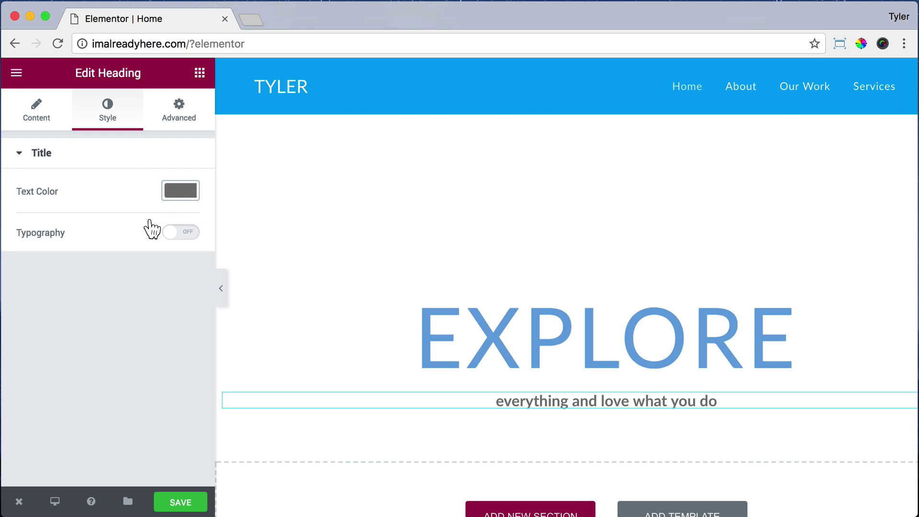
# Step: Give the subheading size 19 and weight 500, then add a two-column section below
pyautogui.click(178, 233)
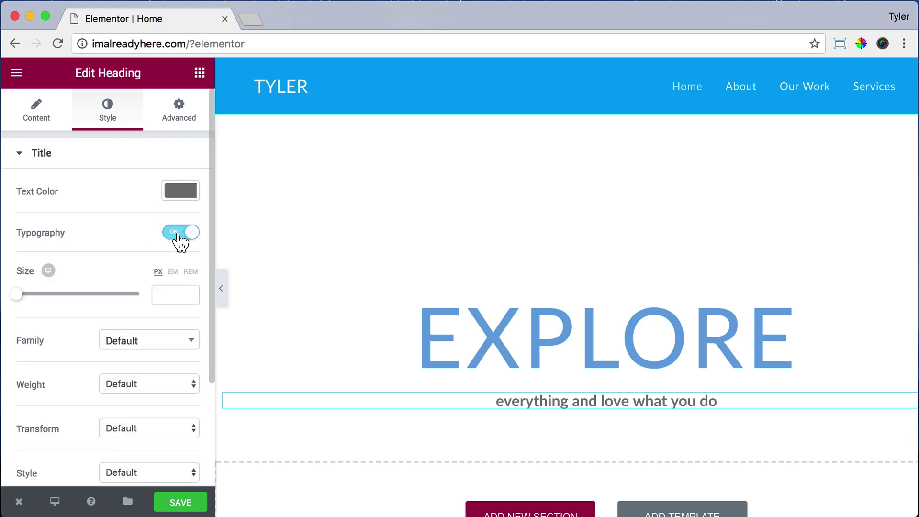
pyautogui.click(162, 294)
pyautogui.write('10')
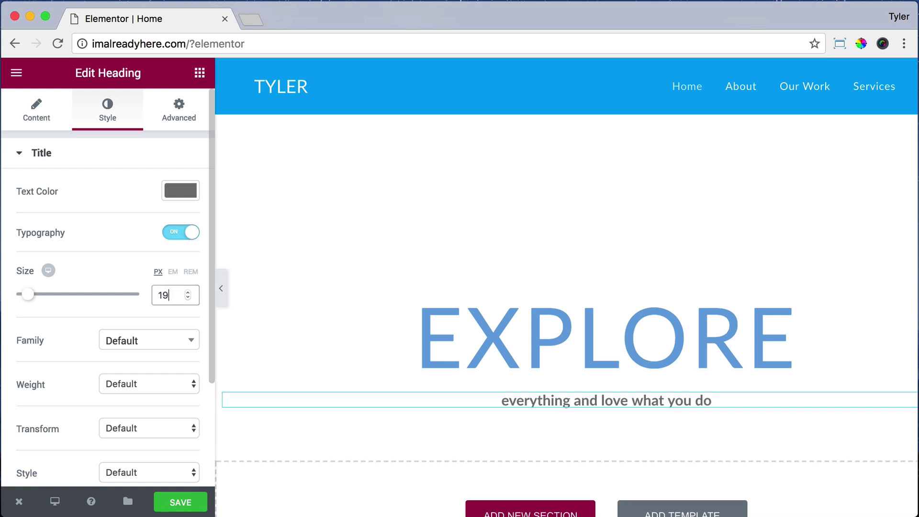
pyautogui.click(150, 390)
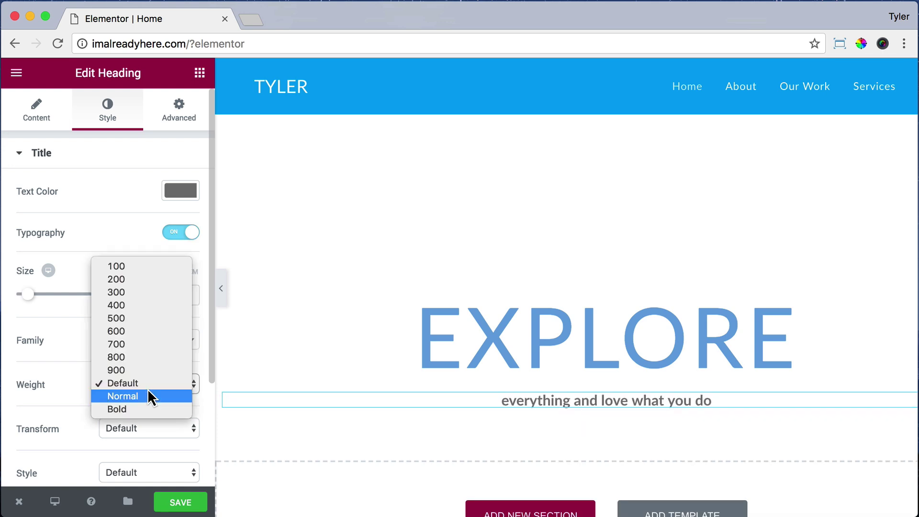
pyautogui.click(143, 319)
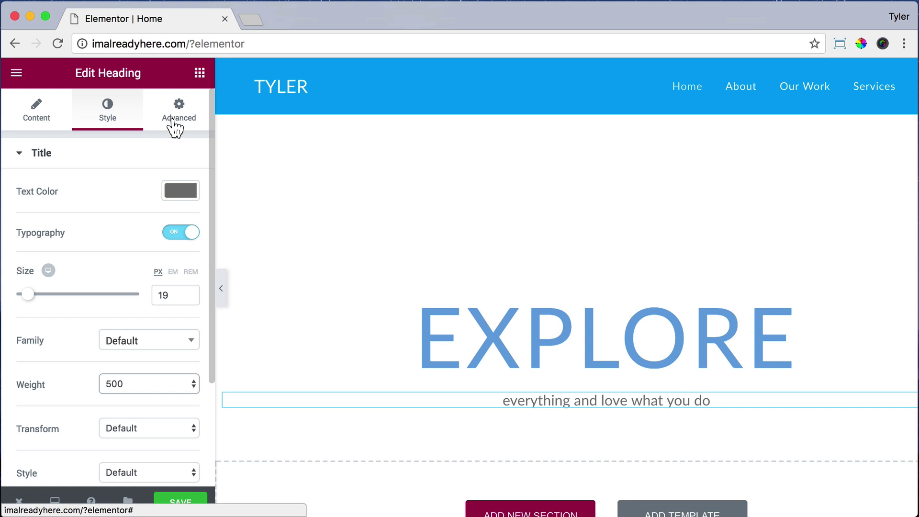
pyautogui.click(200, 73)
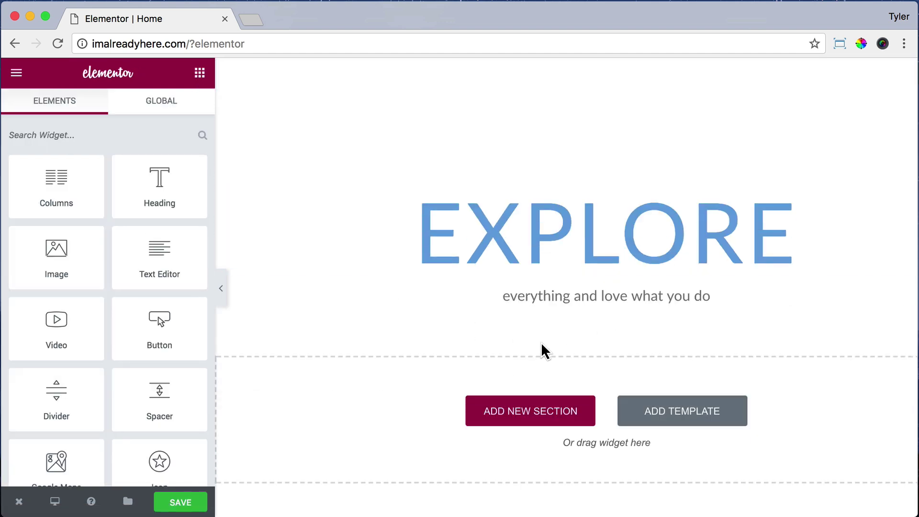
pyautogui.moveTo(59, 185); pyautogui.dragTo(563, 303)
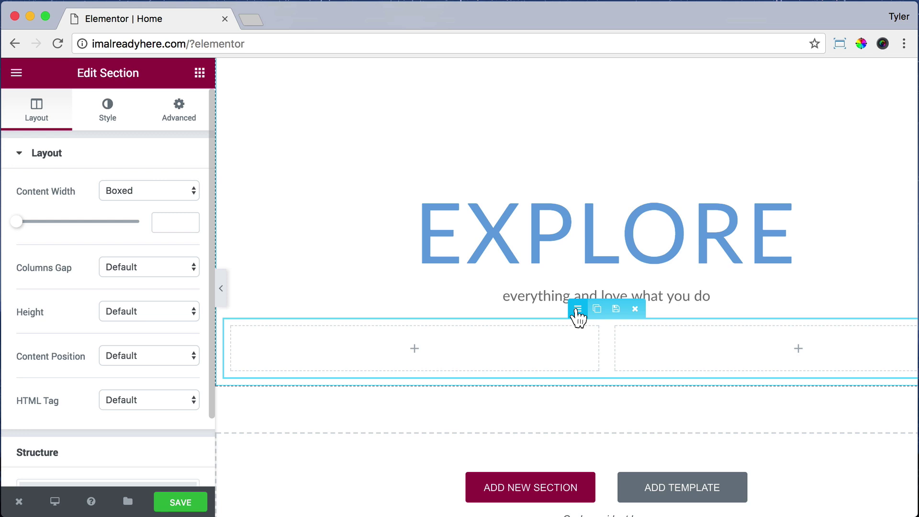
# Step: Unlink the section padding and set it to 5 px top, 200 px bottom
pyautogui.click(170, 110)
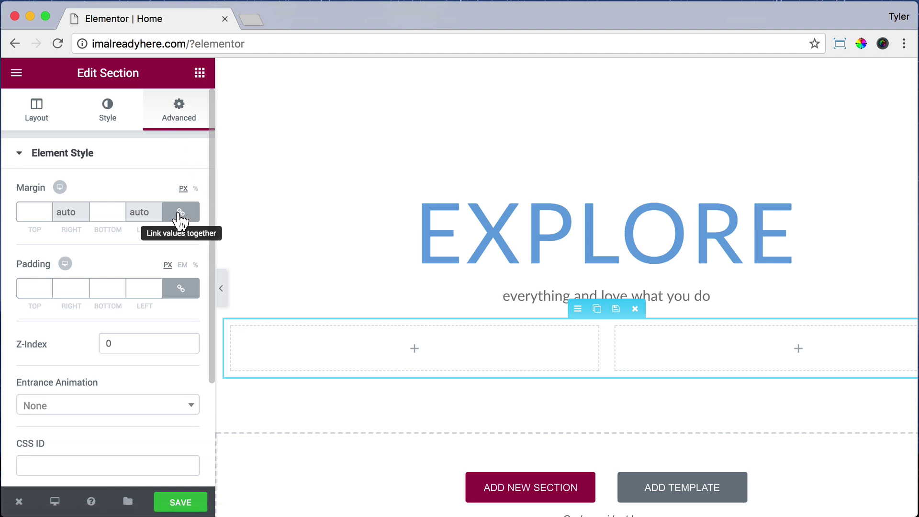
pyautogui.click(181, 292)
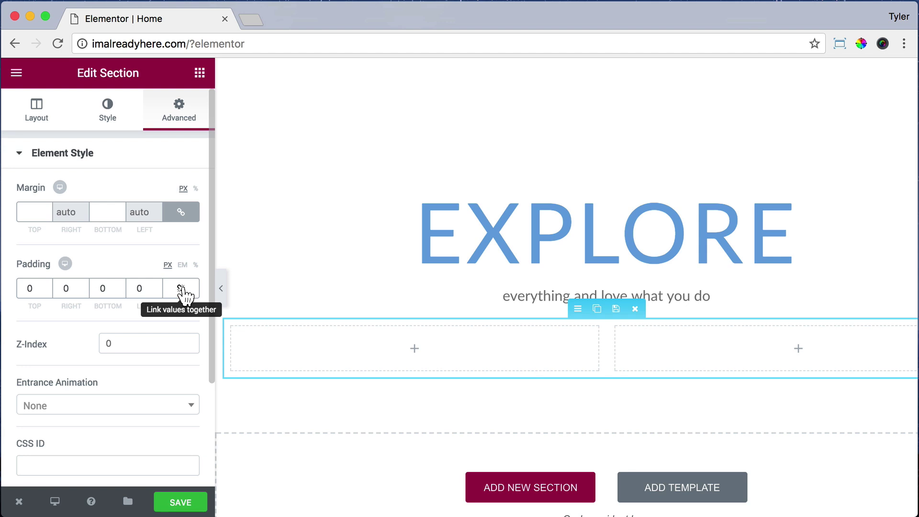
pyautogui.doubleClick(29, 288)
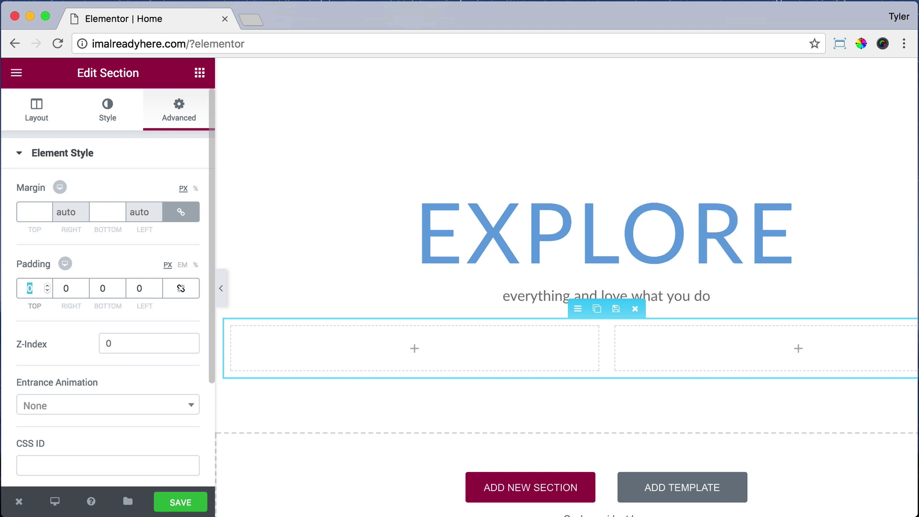
pyautogui.write('5')
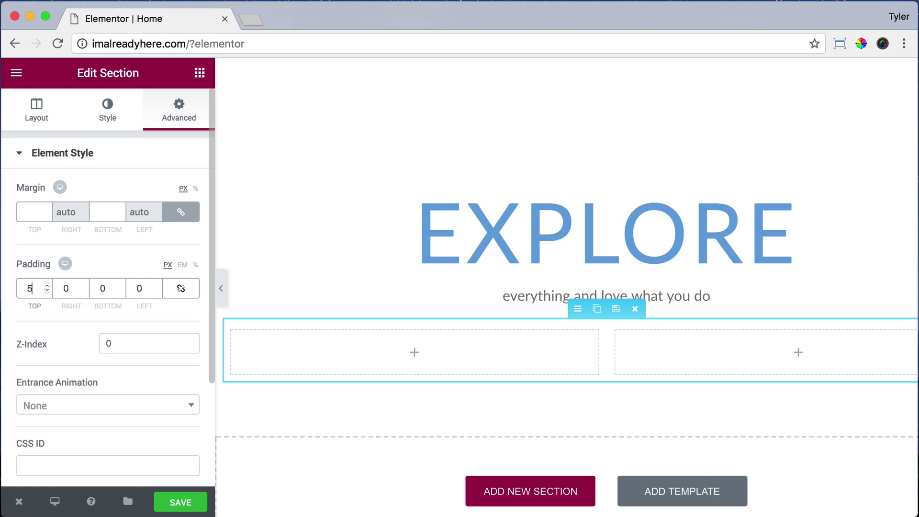
pyautogui.doubleClick(98, 288)
pyautogui.write('200')
pyautogui.scroll(-3, 372, 349)
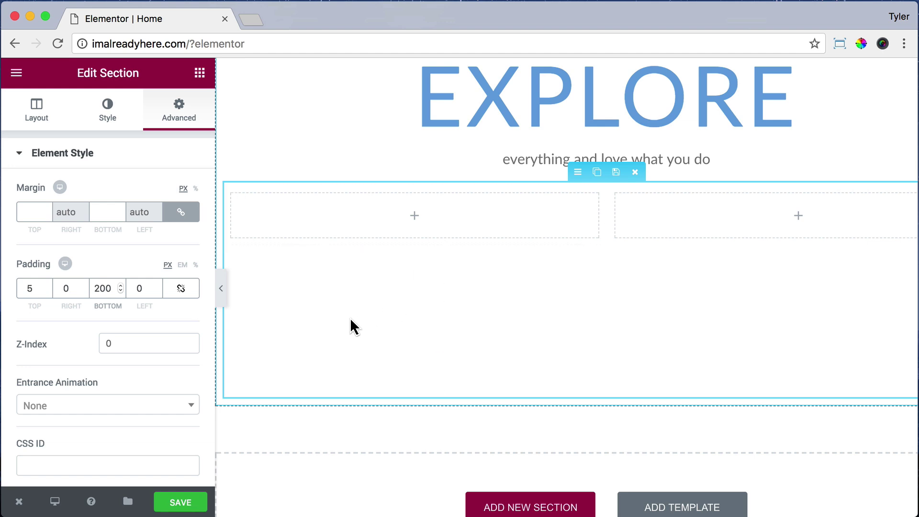
# Step: Place a Button widget in each of the two columns
pyautogui.click(199, 74)
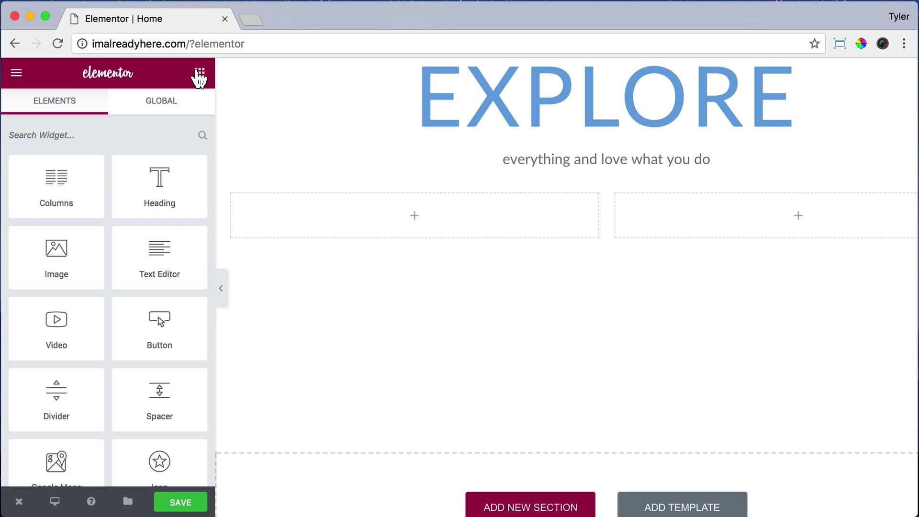
pyautogui.moveTo(159, 343); pyautogui.dragTo(438, 235)
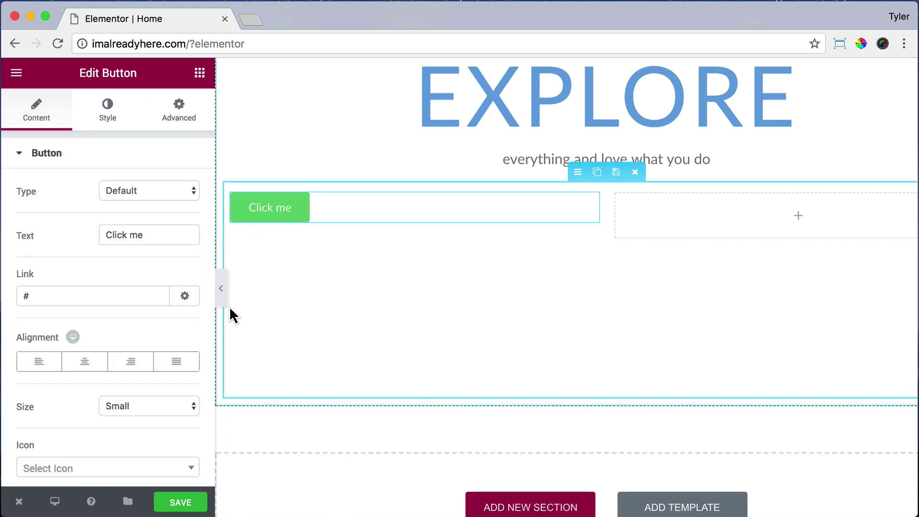
pyautogui.click(199, 73)
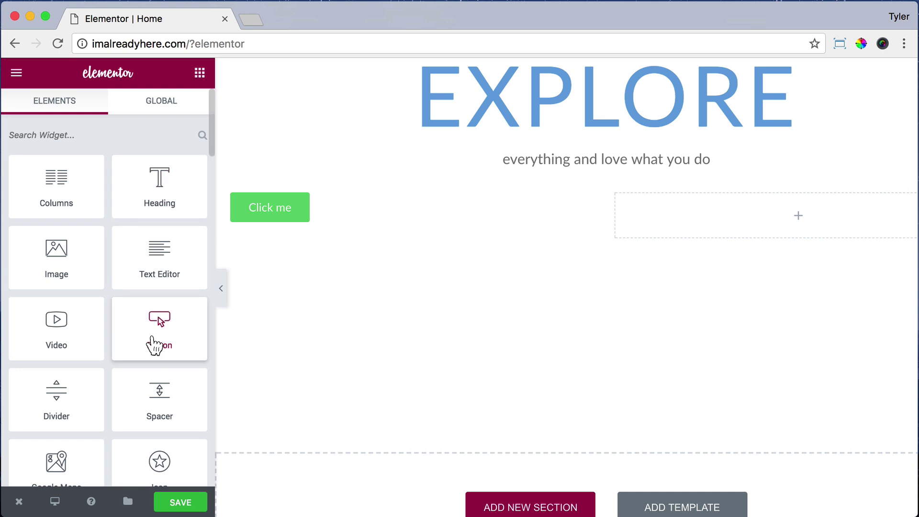
pyautogui.moveTo(155, 344); pyautogui.dragTo(675, 222)
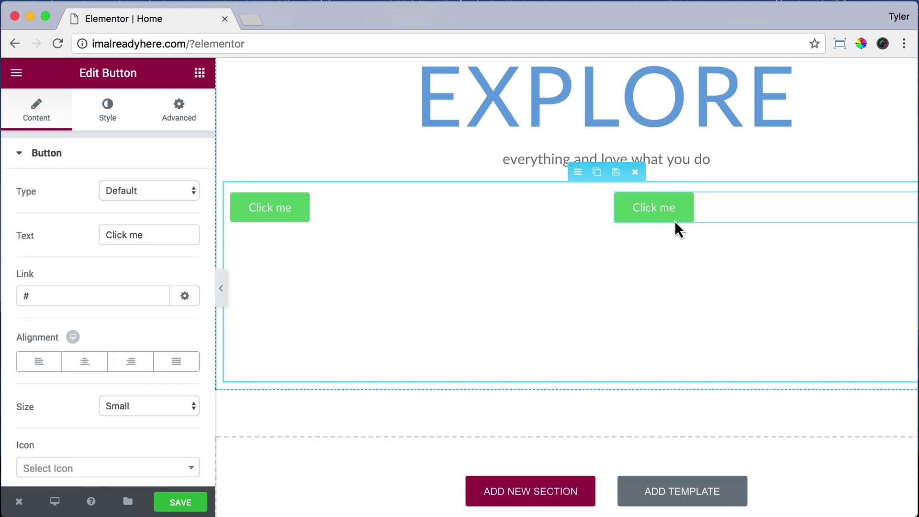
# Step: Label the left button OUR MISSION, link it to /about, and right-align it
pyautogui.click(293, 211)
pyautogui.click(69, 296)
pyautogui.tripleClick(156, 234)
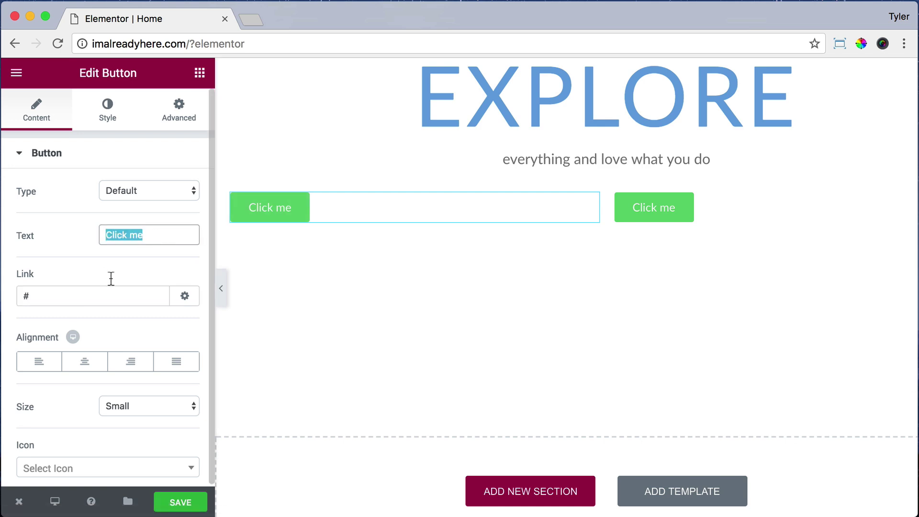
pyautogui.write('OUR MISSION')
pyautogui.press('Tab')
pyautogui.write('/')
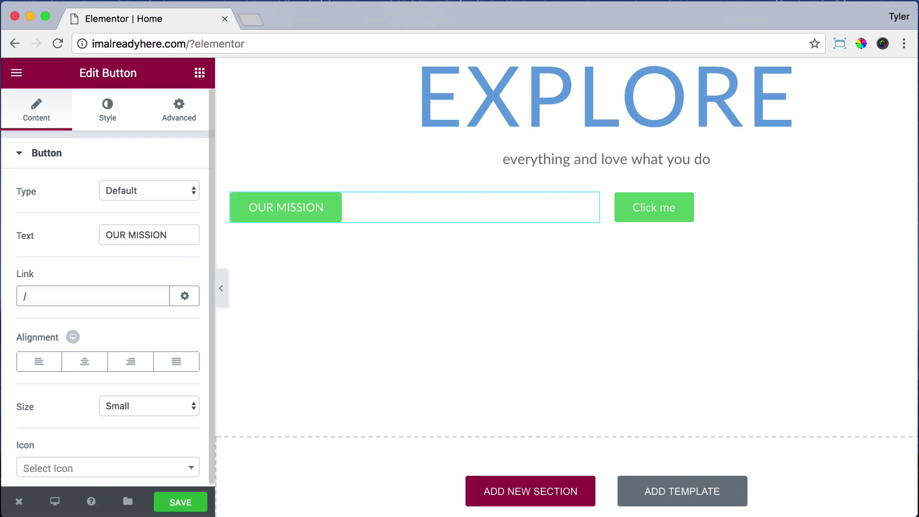
pyautogui.write('about')
pyautogui.click(131, 364)
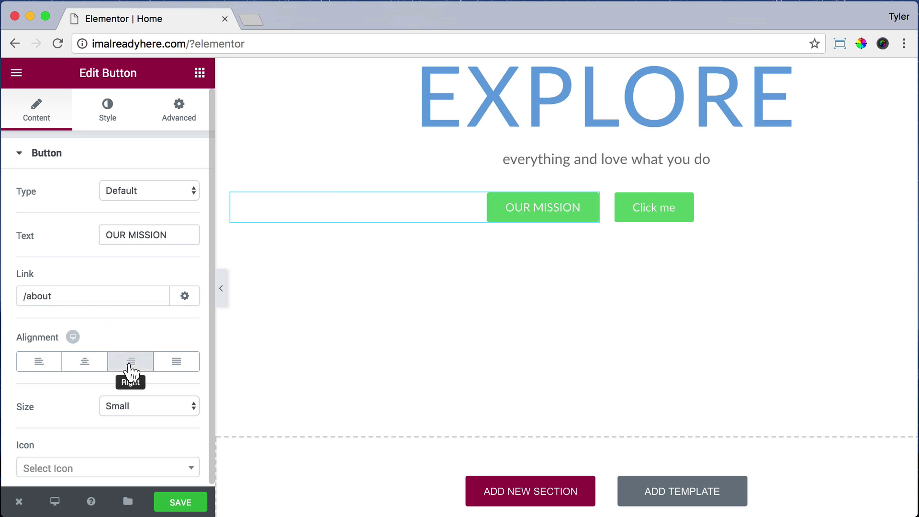
pyautogui.scroll(-1, 130, 370)
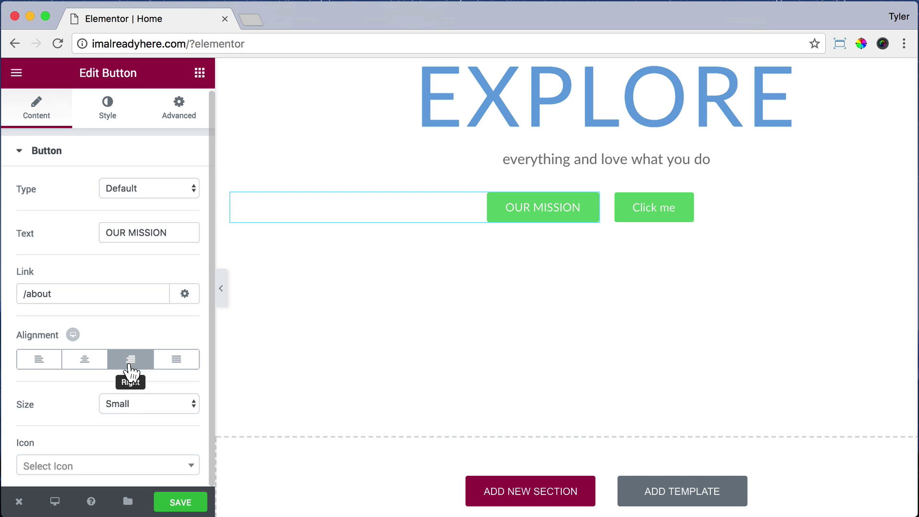
# Step: Enable custom typography on the OUR MISSION button with 13 px text
pyautogui.click(108, 111)
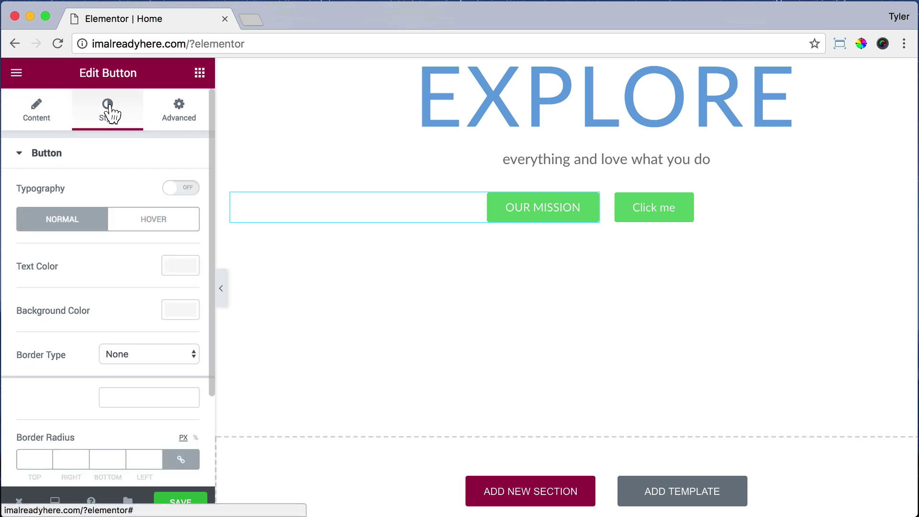
pyautogui.click(172, 194)
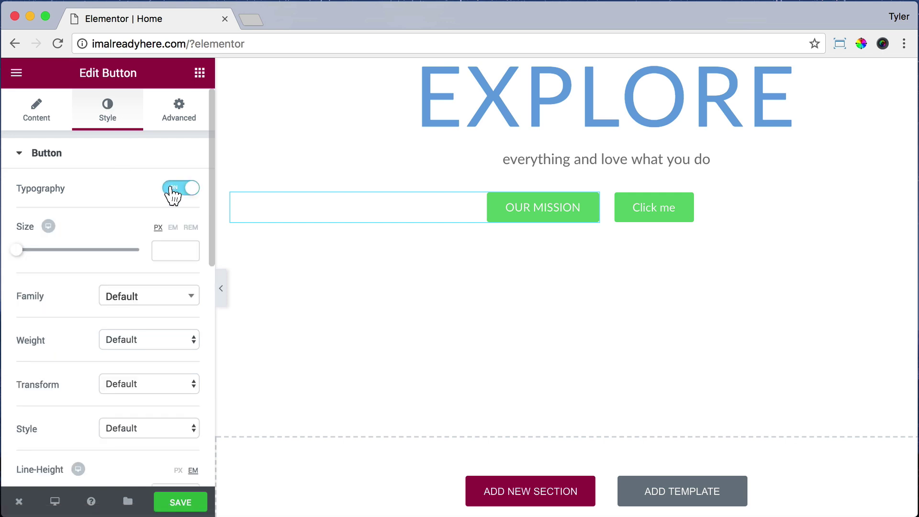
pyautogui.click(165, 253)
pyautogui.write('13')
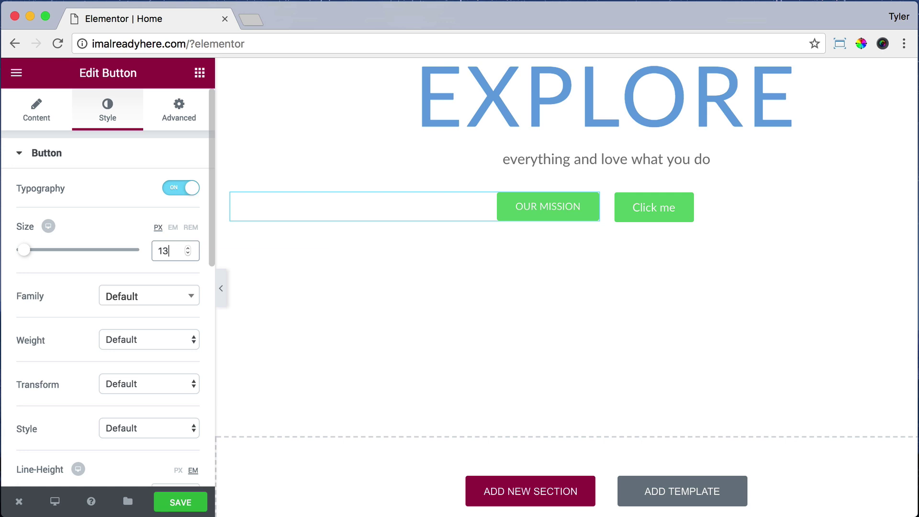
pyautogui.scroll(-10, 135, 317)
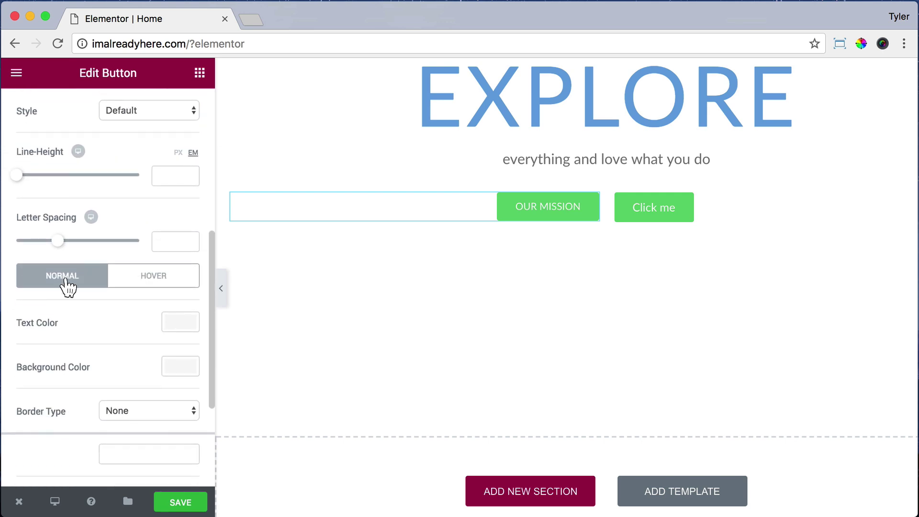
# Step: Try several button text colours, then leave the text colour cleared
pyautogui.click(175, 322)
pyautogui.click(92, 484)
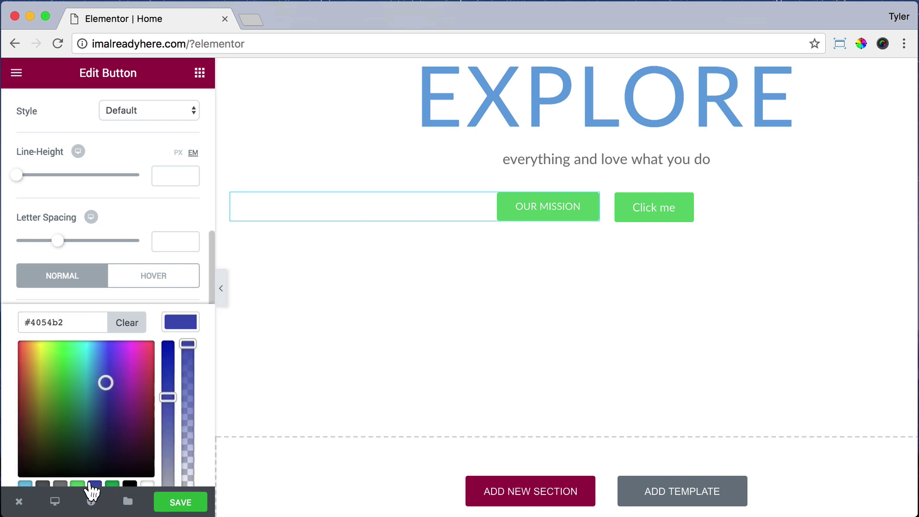
pyautogui.scroll(-4, 119, 363)
pyautogui.scroll(2, 120, 363)
pyautogui.click(127, 264)
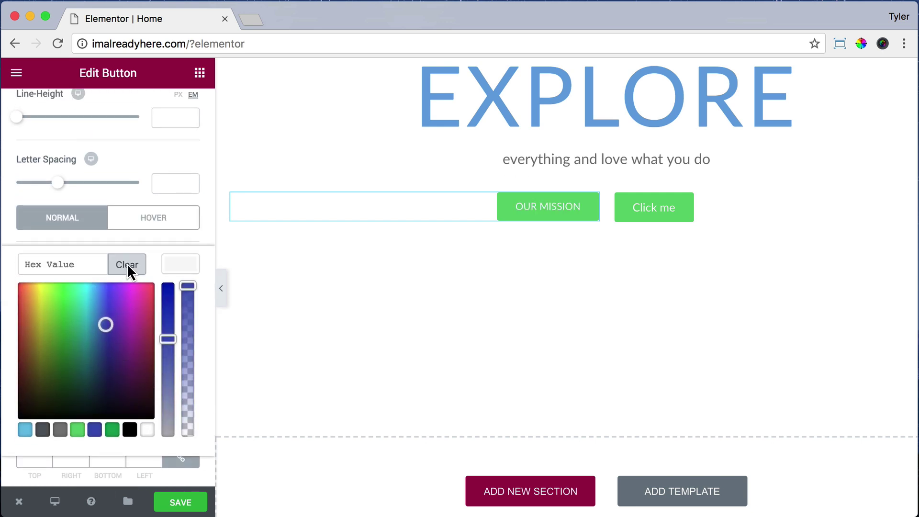
pyautogui.moveTo(53, 311); pyautogui.dragTo(111, 318)
pyautogui.click(139, 266)
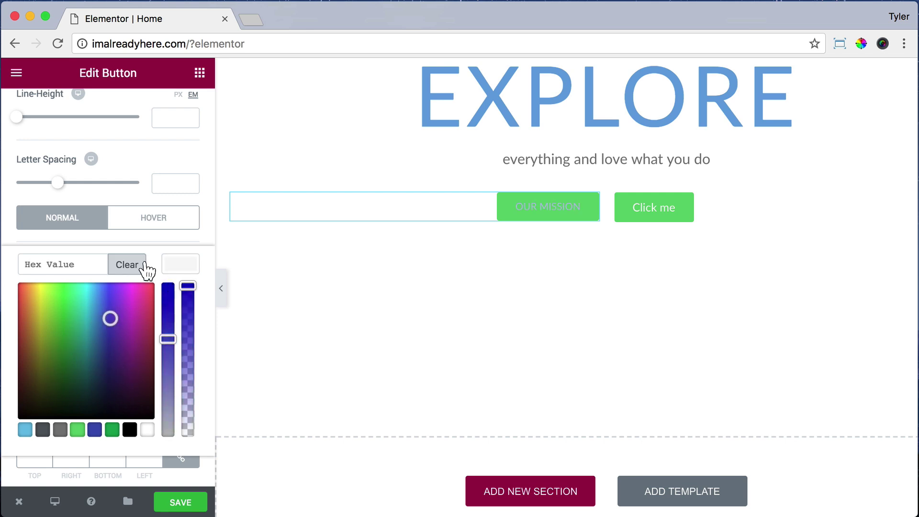
pyautogui.click(175, 266)
# Step: Set the button background colour to #1099d5
pyautogui.click(186, 310)
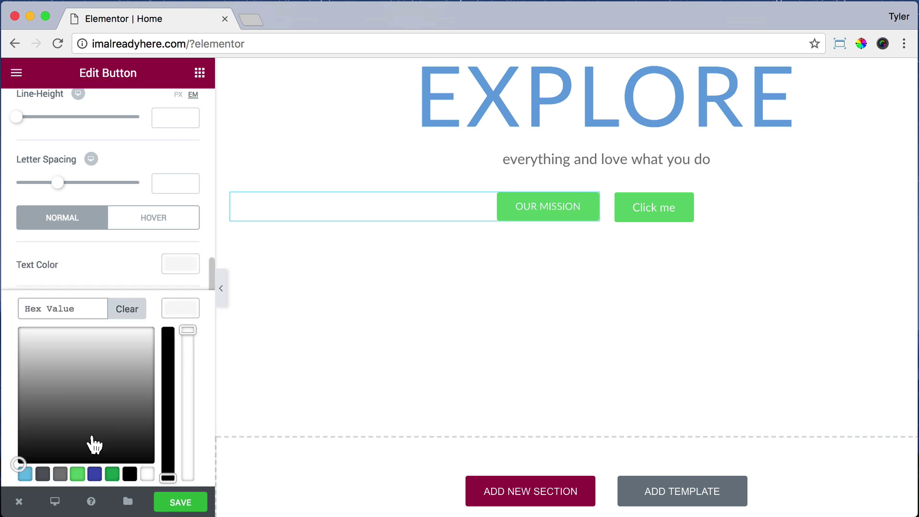
pyautogui.click(77, 474)
pyautogui.click(95, 474)
pyautogui.click(112, 473)
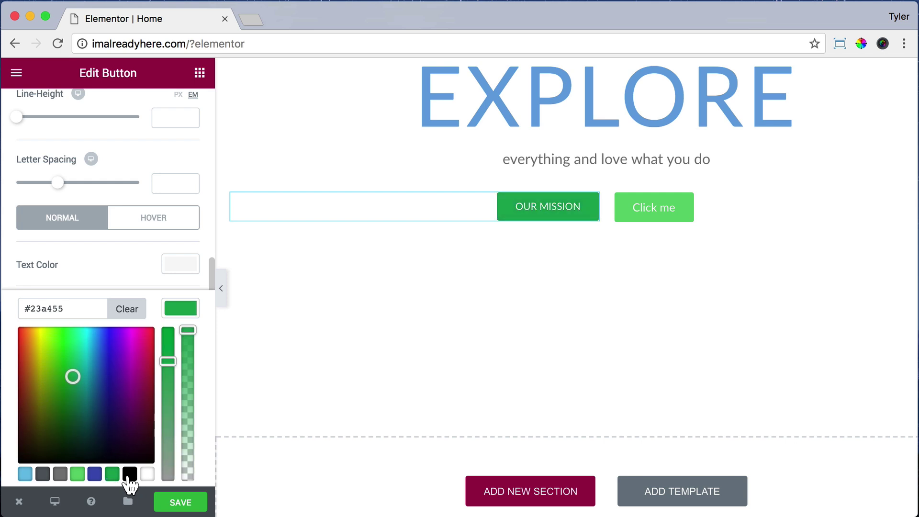
pyautogui.click(129, 474)
pyautogui.tripleClick(33, 307)
pyautogui.press('BackSpace')
pyautogui.write('10')
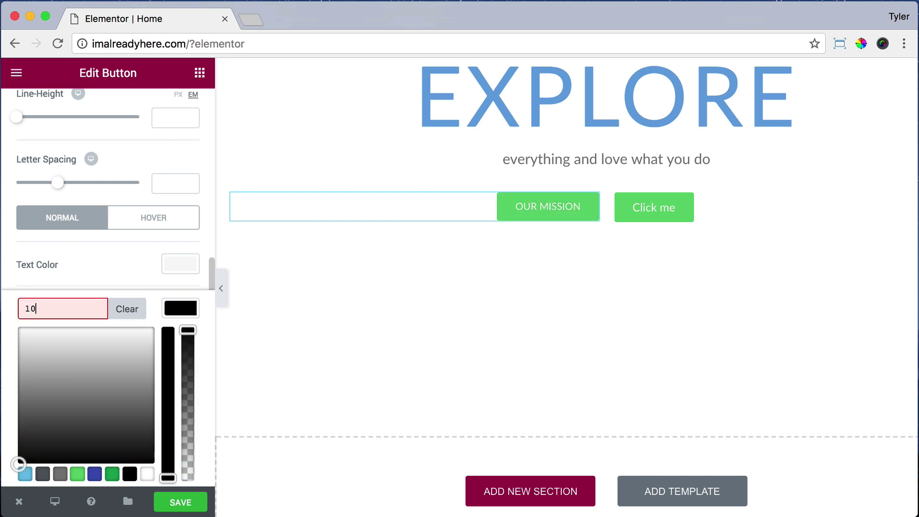
pyautogui.write('99d5')
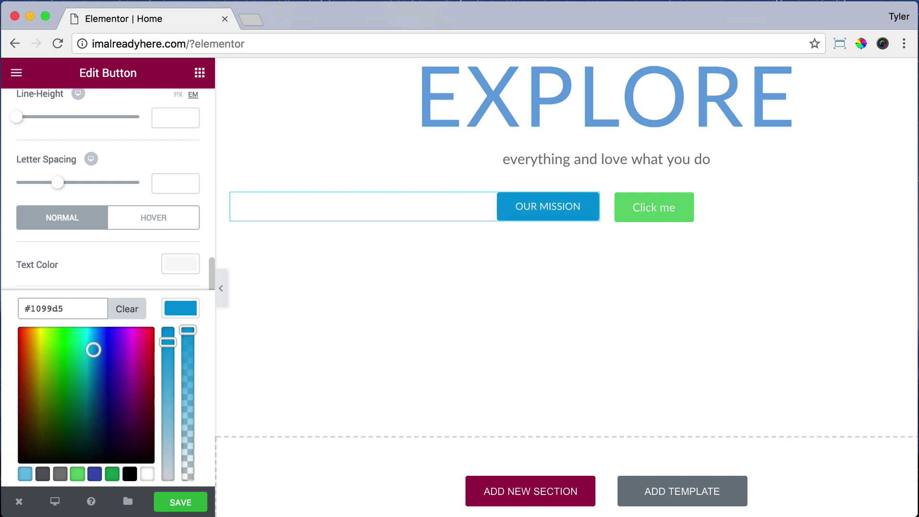
pyautogui.click(175, 312)
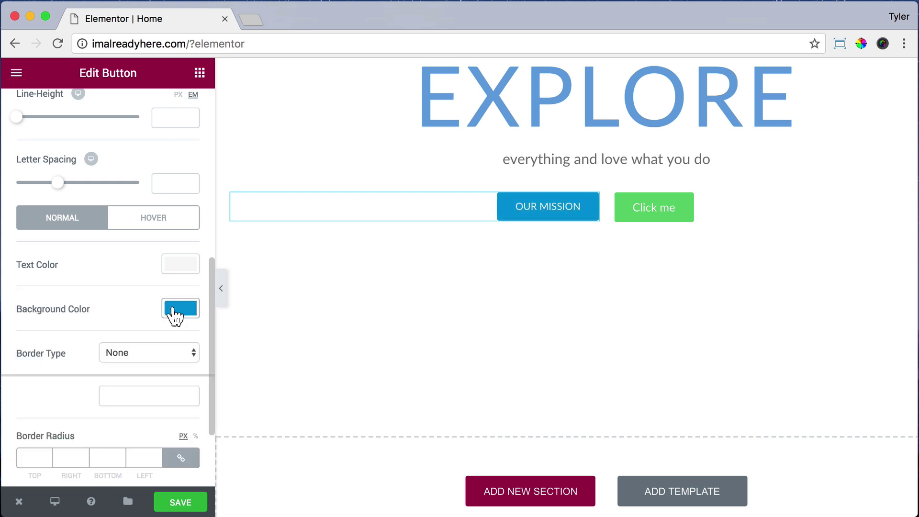
# Step: Give the button a 5 px border radius on all corners
pyautogui.scroll(-2, 175, 316)
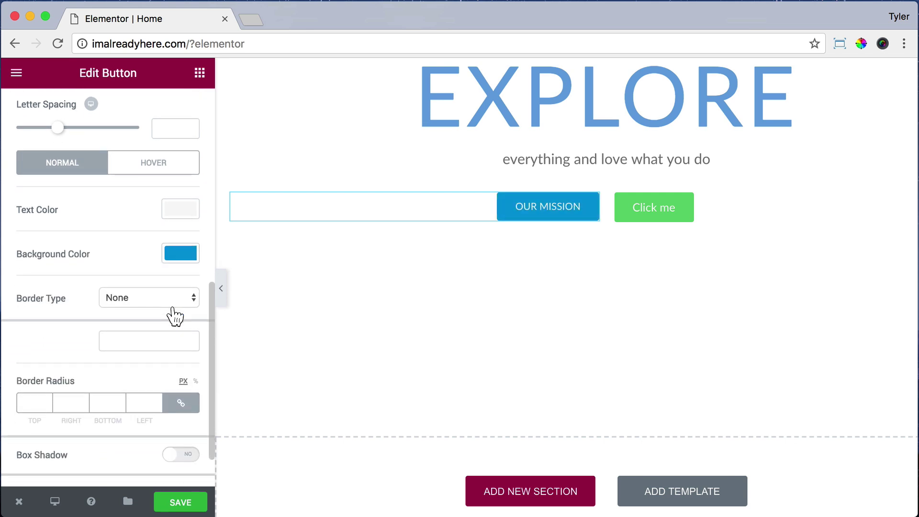
pyautogui.scroll(-2, 175, 316)
pyautogui.click(35, 346)
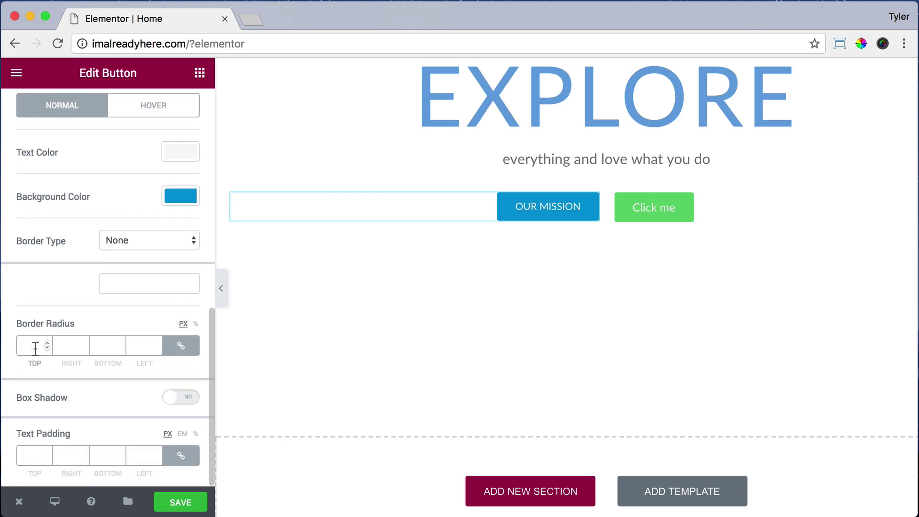
pyautogui.write('5')
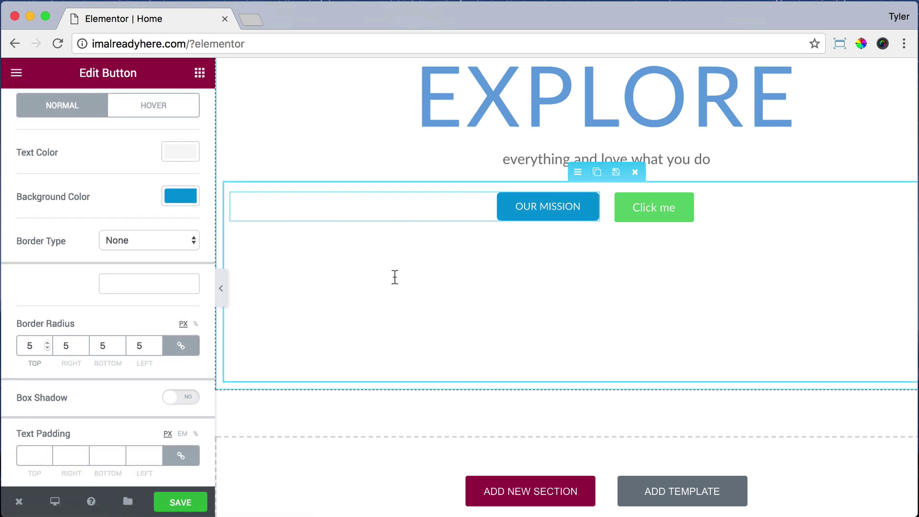
pyautogui.write('0')
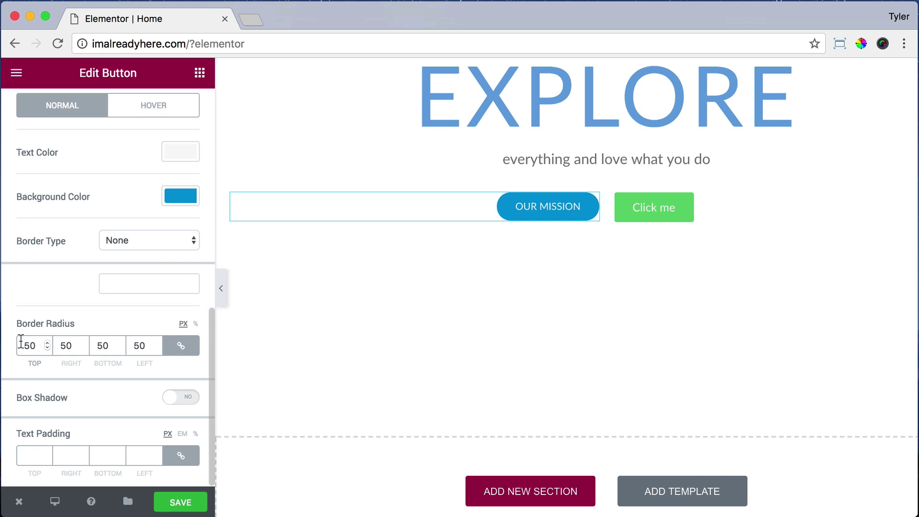
pyautogui.press('BackSpace')
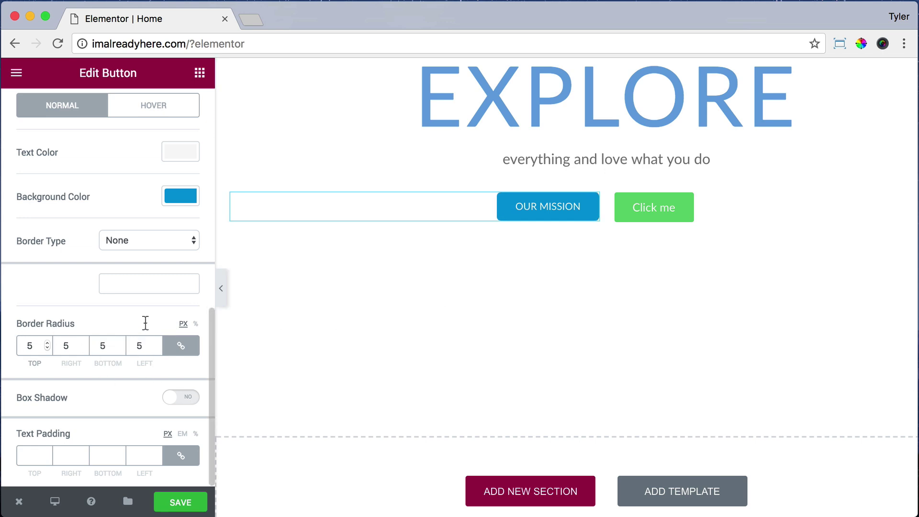
pyautogui.scroll(4, 144, 323)
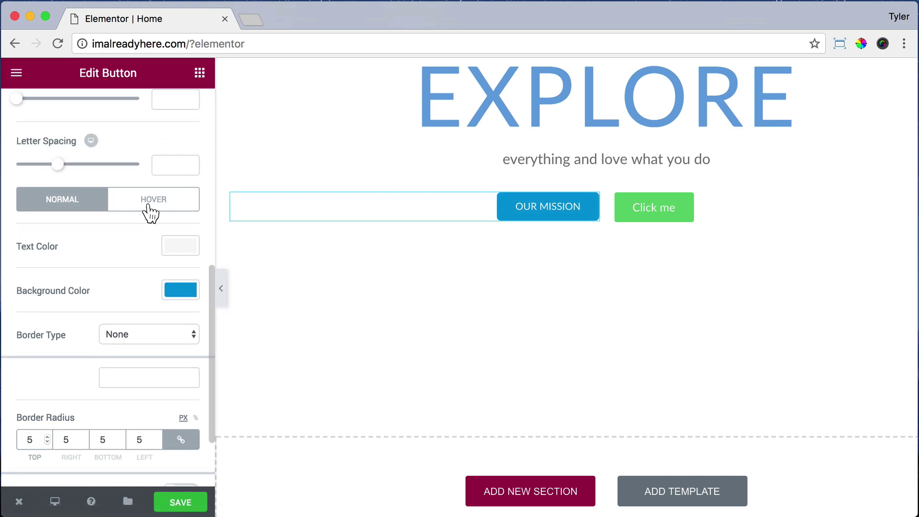
# Step: Set the OUR MISSION button's hover background colour to #51aed6
pyautogui.click(151, 210)
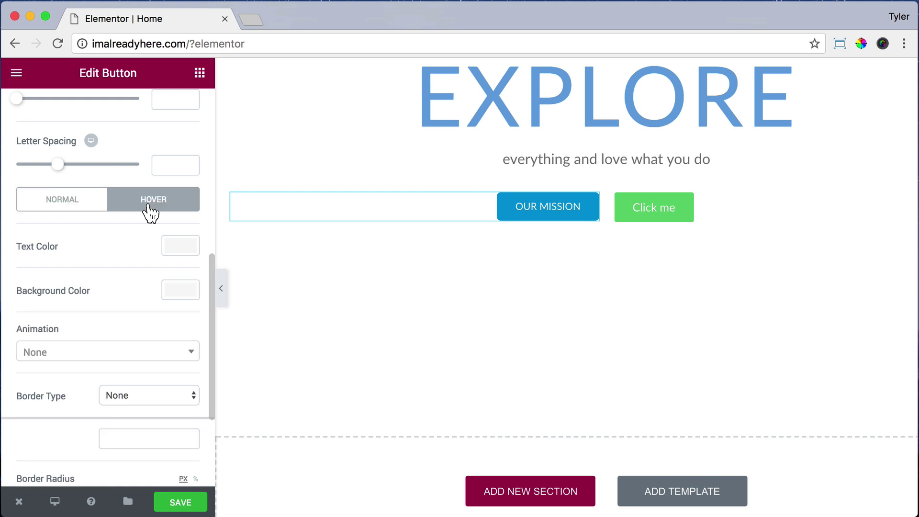
pyautogui.click(180, 294)
pyautogui.click(79, 293)
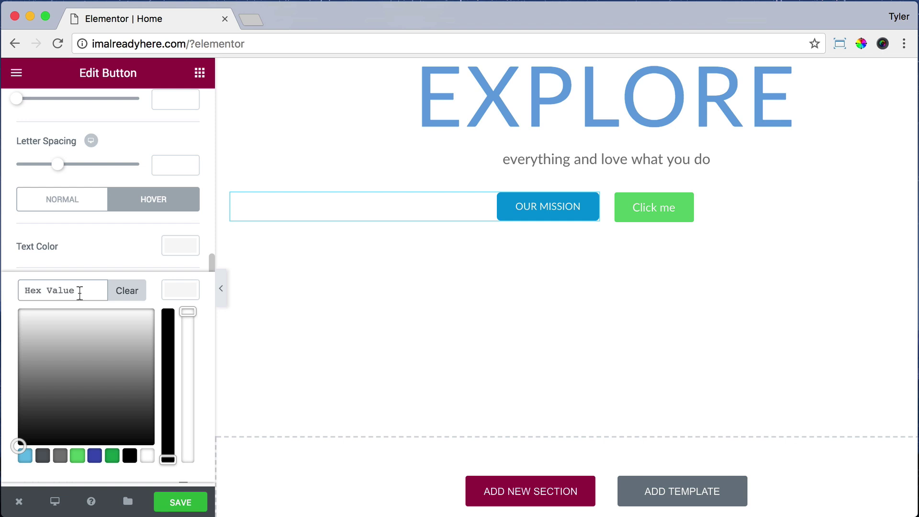
pyautogui.write('51')
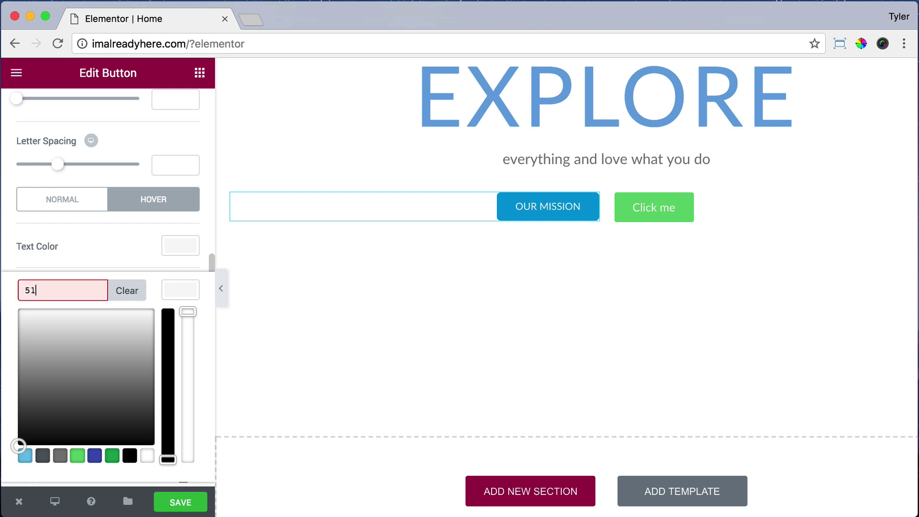
pyautogui.write('aed6')
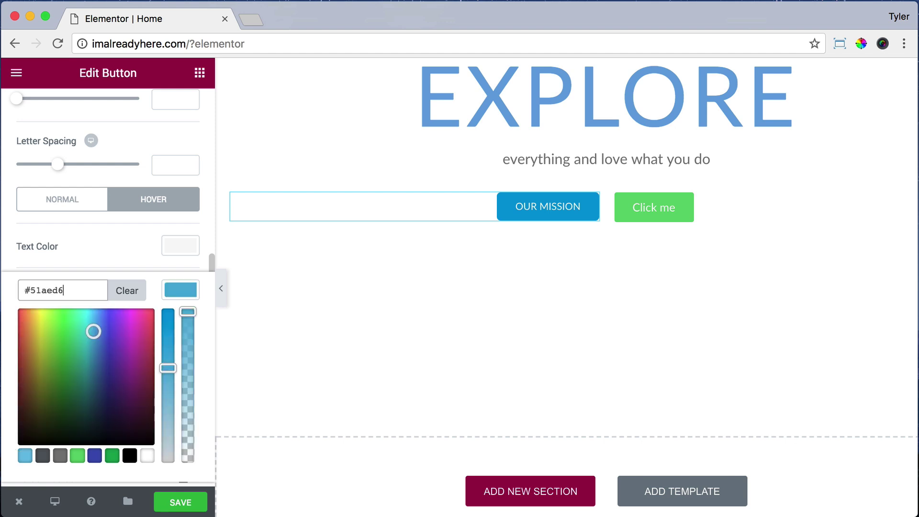
pyautogui.click(139, 258)
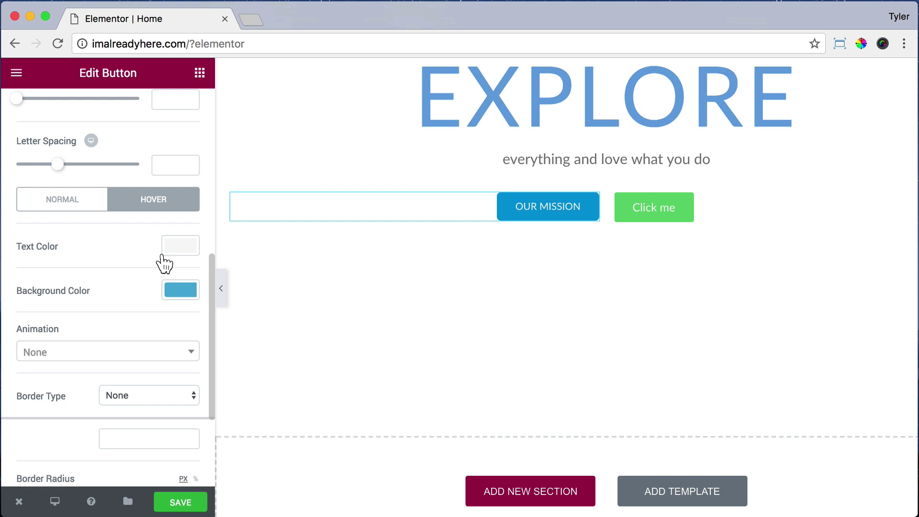
# Step: Try Shrink, Pop, Bounce In and Pulse Shrink hover animations, leave none, and select the Click me button's label
pyautogui.click(188, 354)
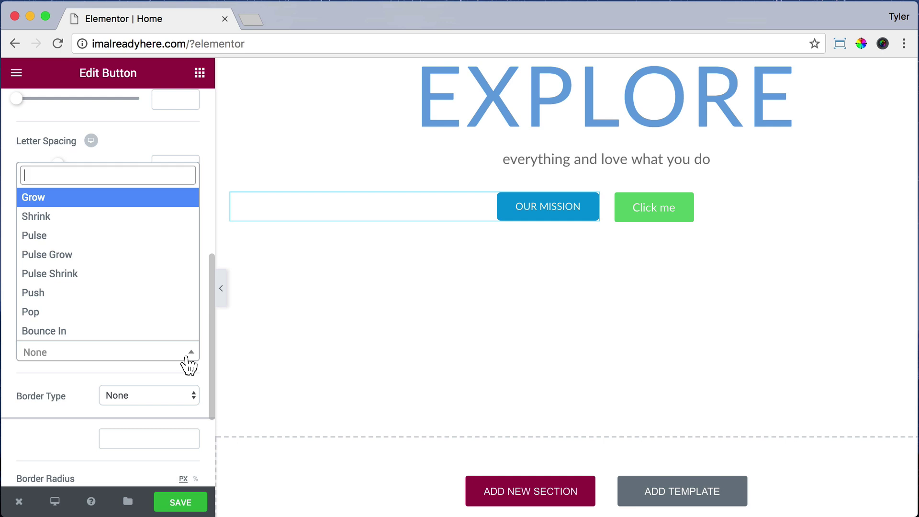
pyautogui.click(144, 217)
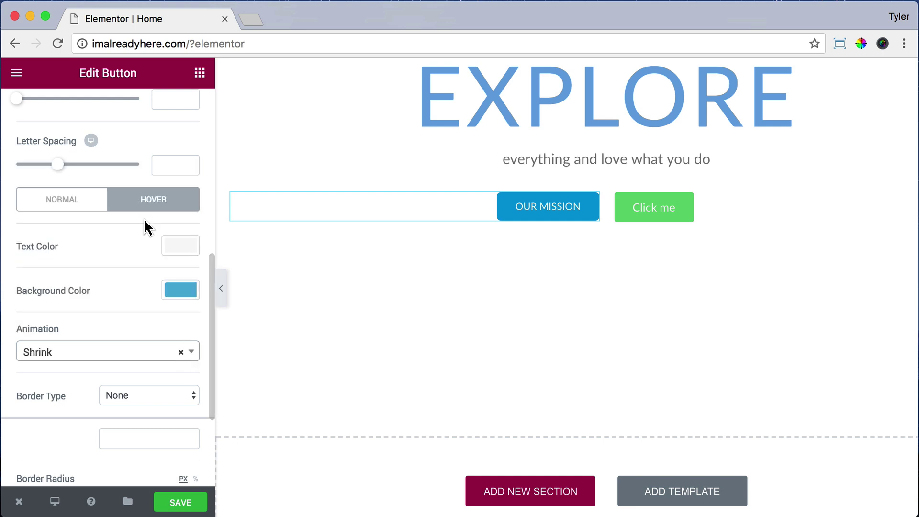
pyautogui.click(191, 353)
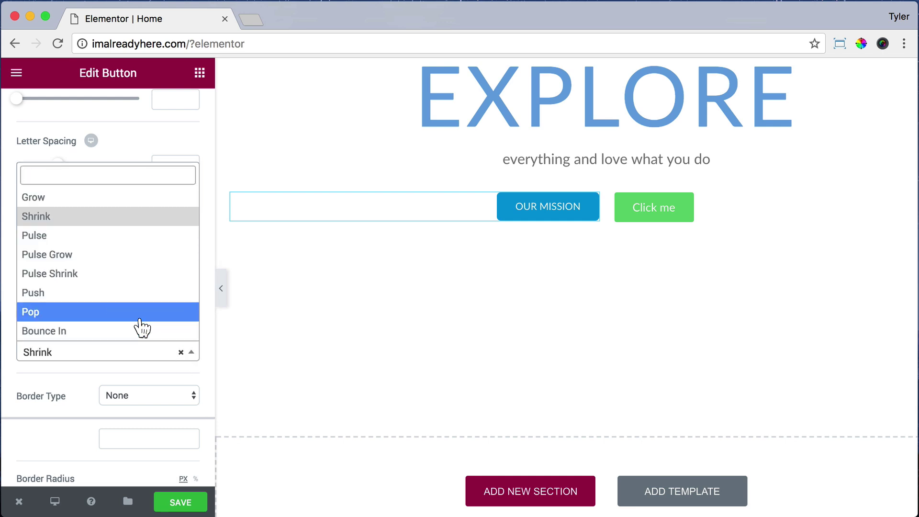
pyautogui.click(139, 313)
pyautogui.click(190, 353)
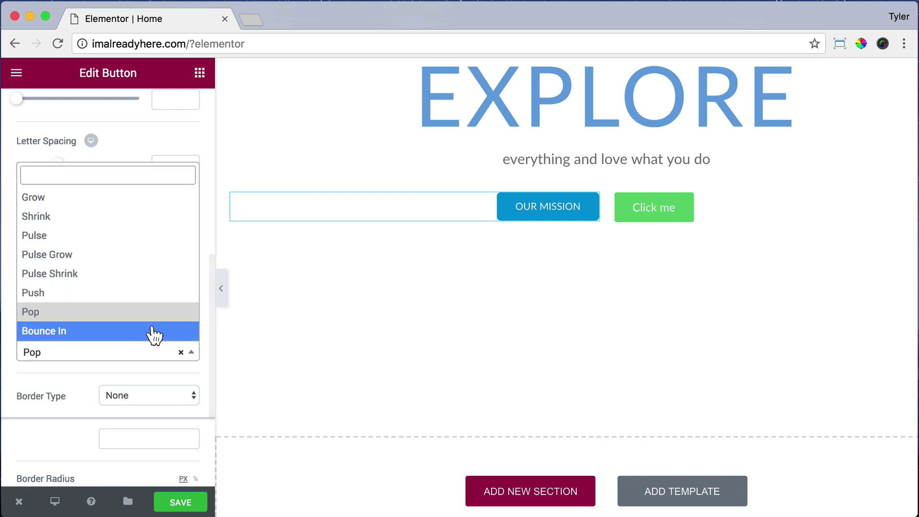
pyautogui.click(152, 328)
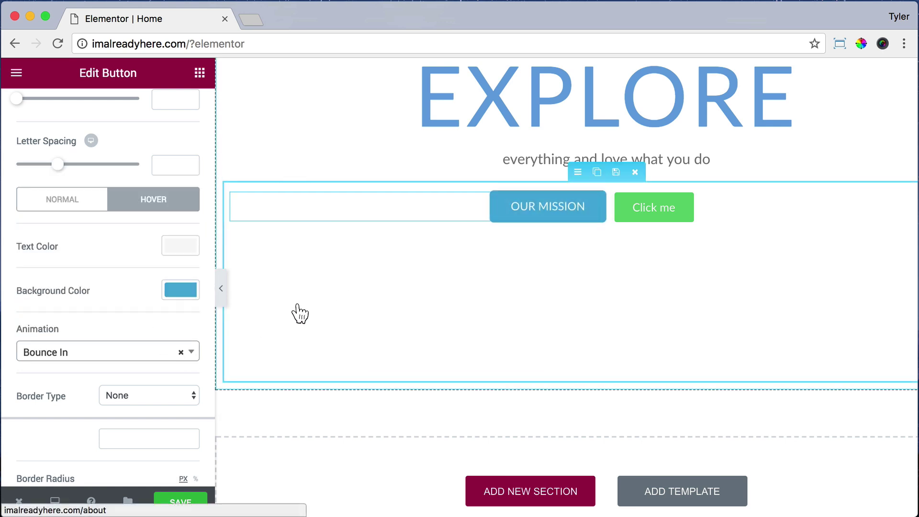
pyautogui.click(149, 352)
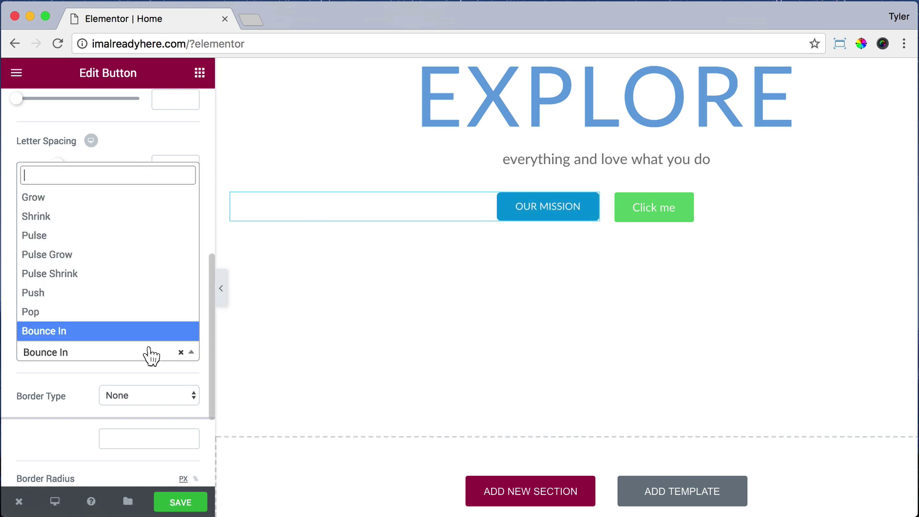
pyautogui.click(150, 279)
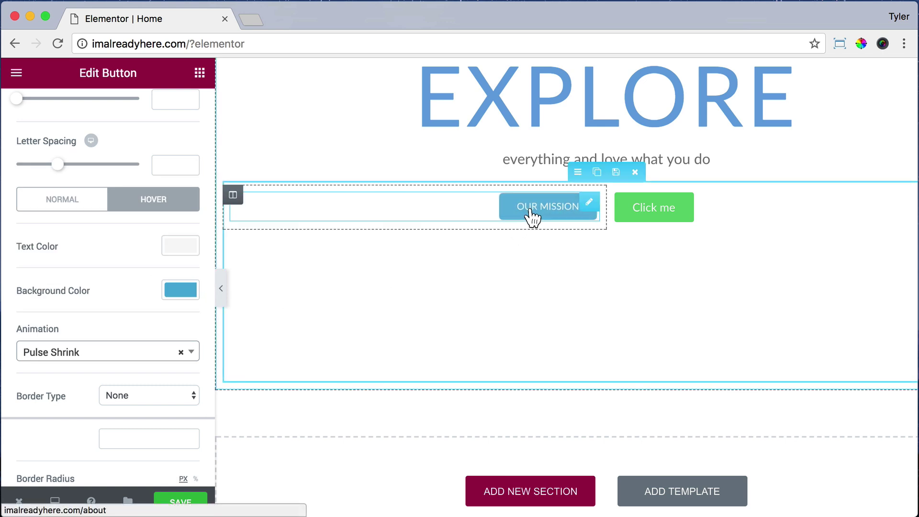
pyautogui.click(180, 352)
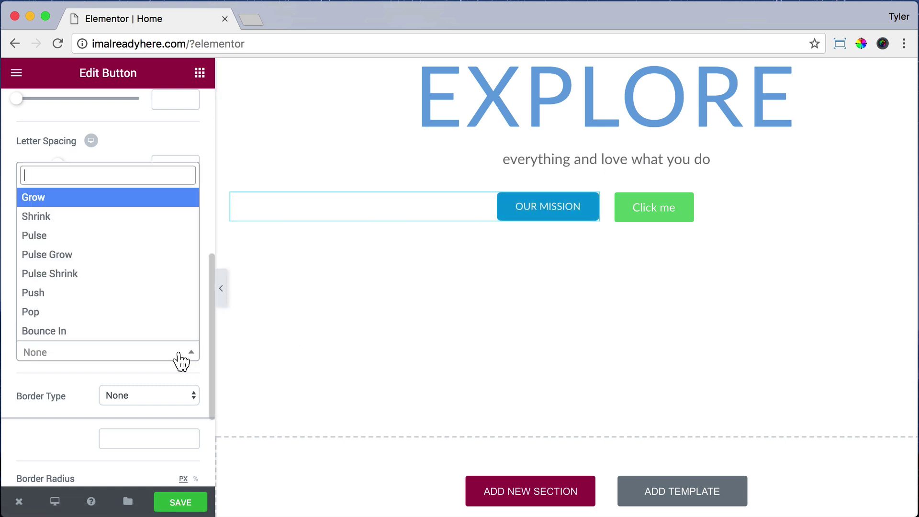
pyautogui.click(186, 356)
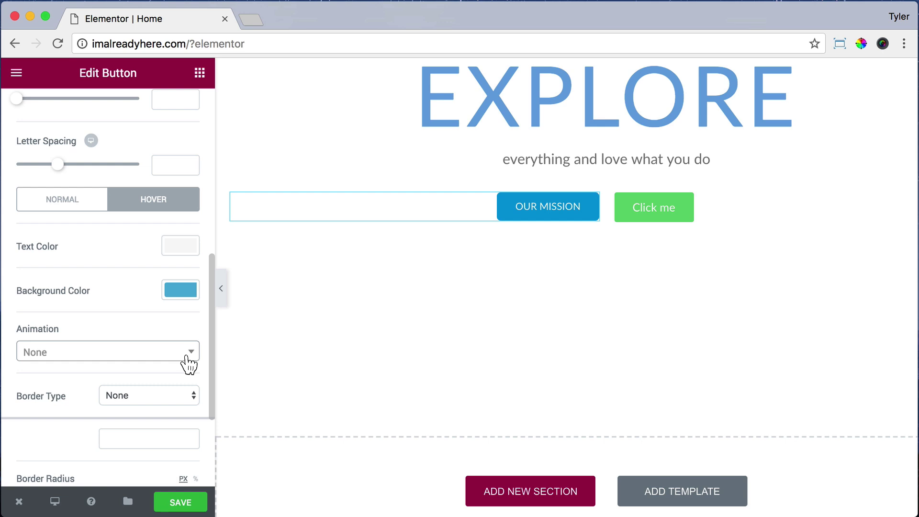
pyautogui.click(657, 207)
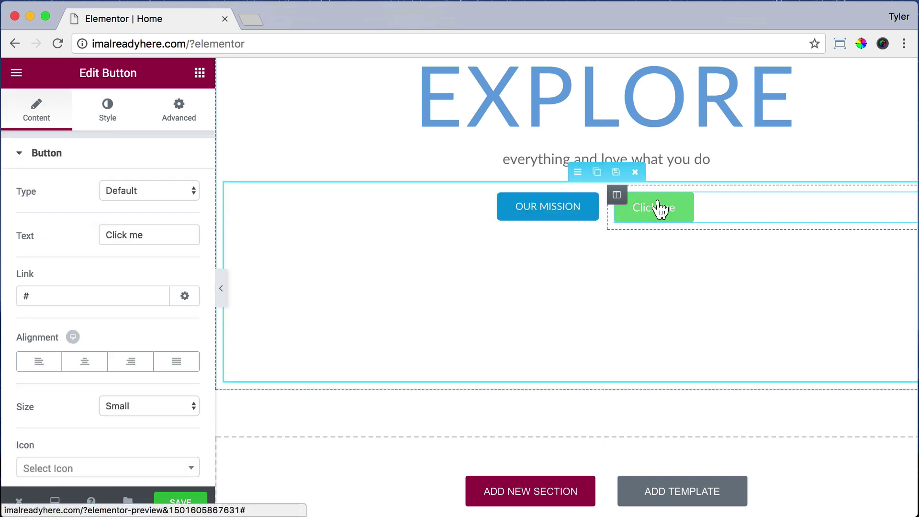
pyautogui.tripleClick(160, 235)
# Step: Rename the second button VIEW OUR WORK, set its link to /our-work, and align it left
pyautogui.write('VIEW OUR WORK')
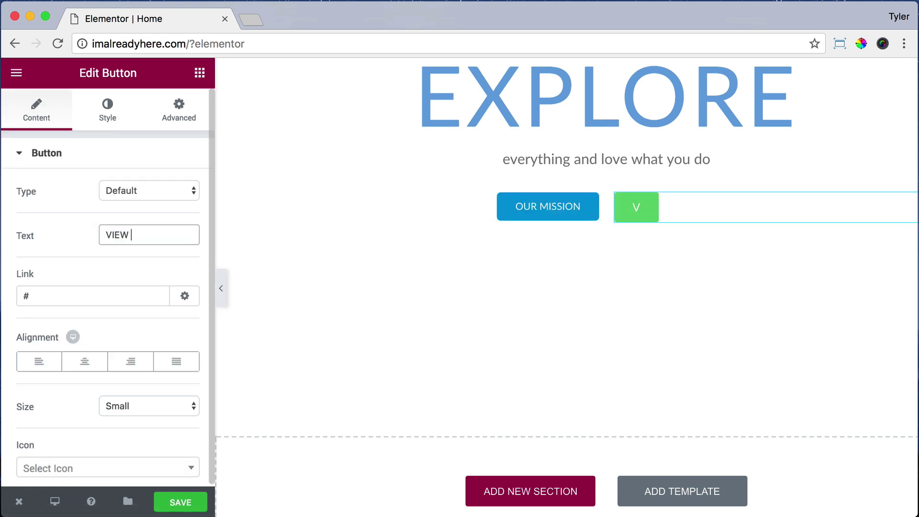
pyautogui.tripleClick(82, 297)
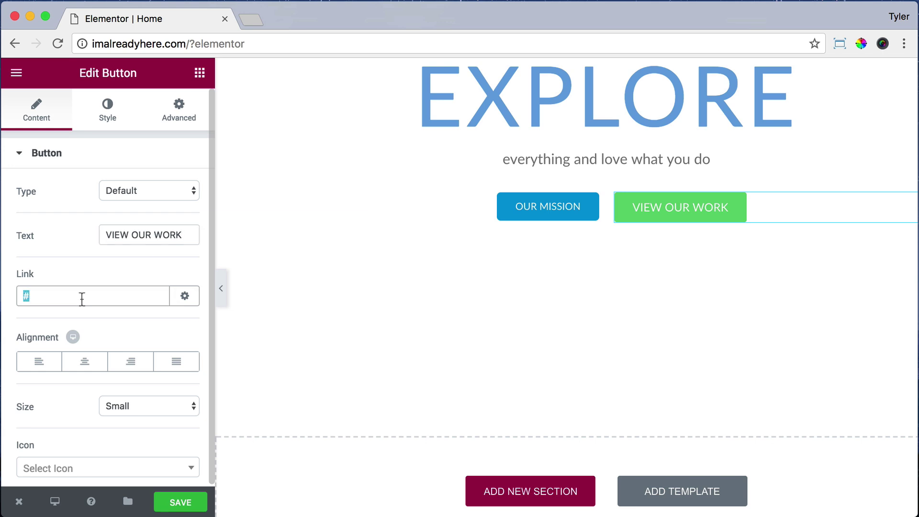
pyautogui.write('/our-work')
pyautogui.click(30, 361)
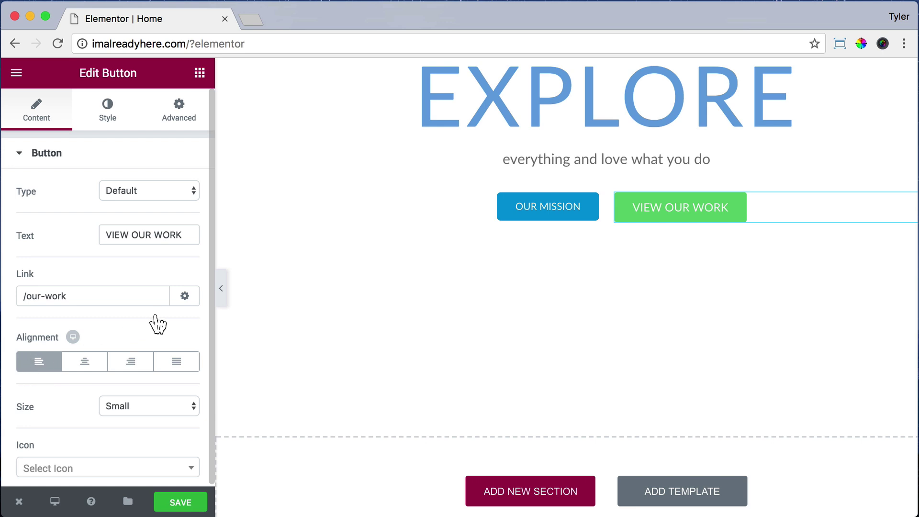
pyautogui.scroll(-1, 155, 323)
# Step: Turn on custom typography for the VIEW OUR WORK button and set its size to 13 px
pyautogui.click(110, 109)
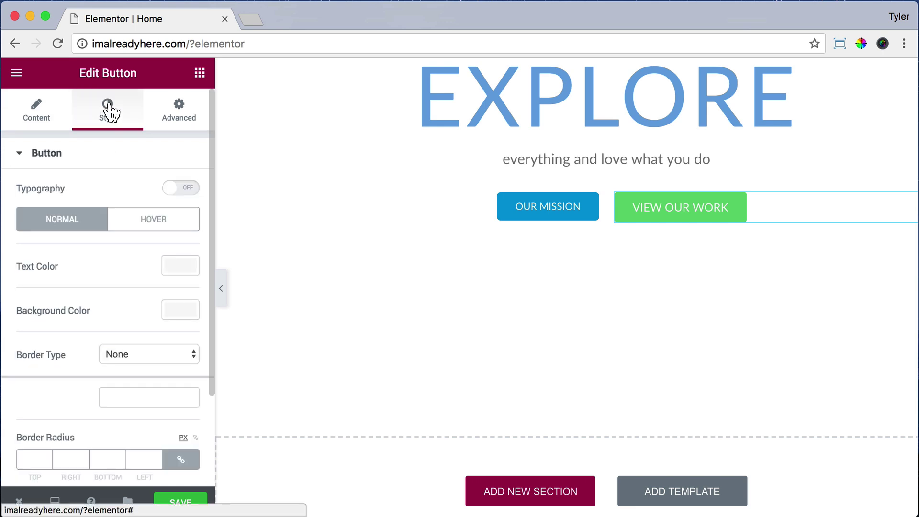
pyautogui.click(181, 192)
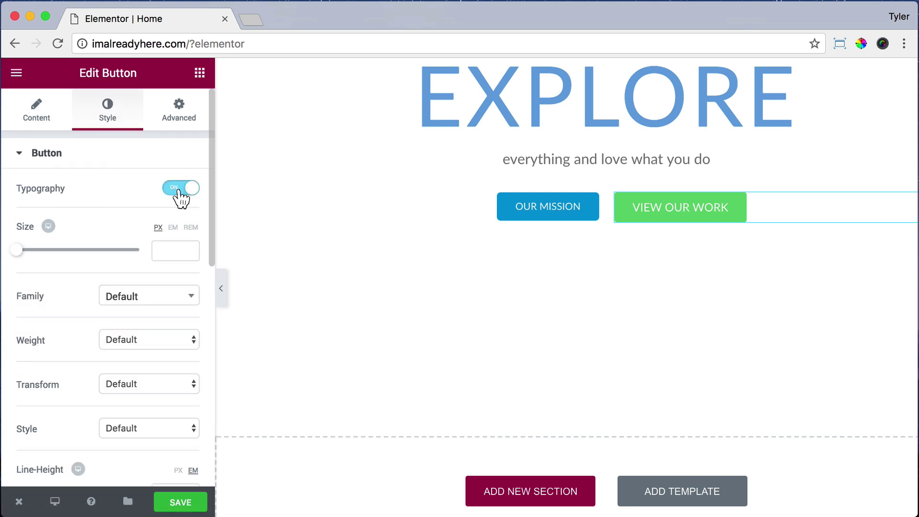
pyautogui.click(172, 250)
pyautogui.write('13')
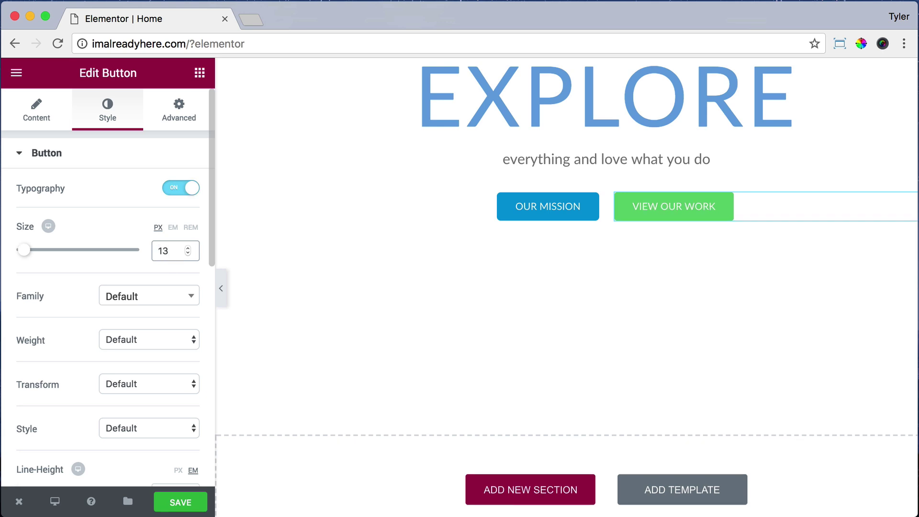
# Step: Set the button background colour to white with alpha dragged to zero, fully transparent
pyautogui.scroll(-8, 134, 307)
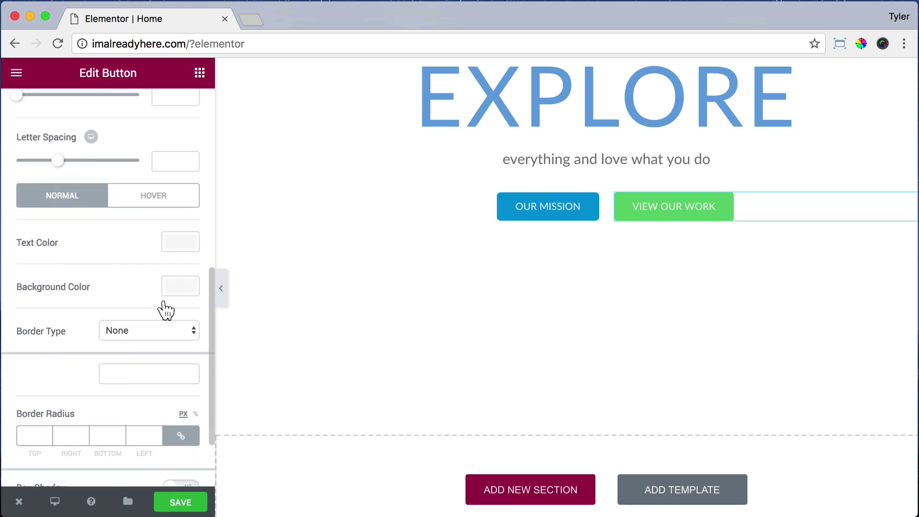
pyautogui.click(179, 290)
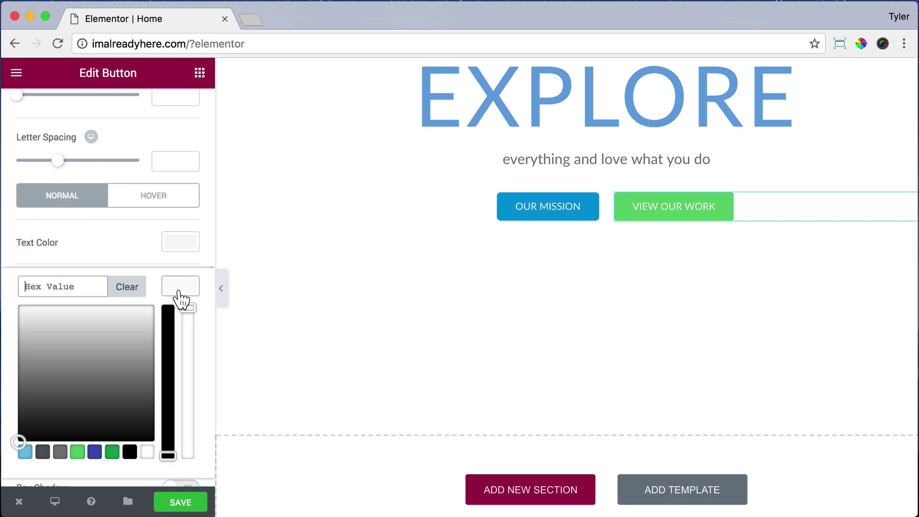
pyautogui.moveTo(109, 378); pyautogui.dragTo(18, 304)
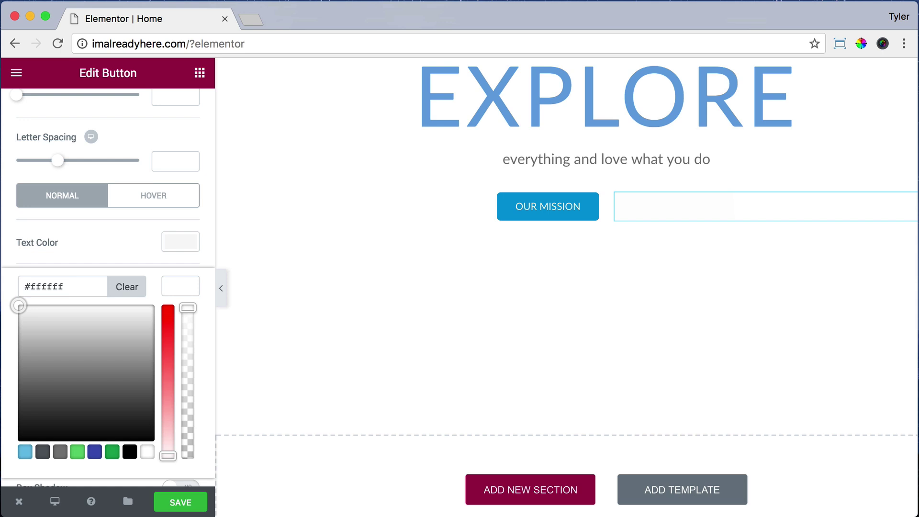
pyautogui.moveTo(187, 309); pyautogui.dragTo(191, 490)
pyautogui.click(191, 287)
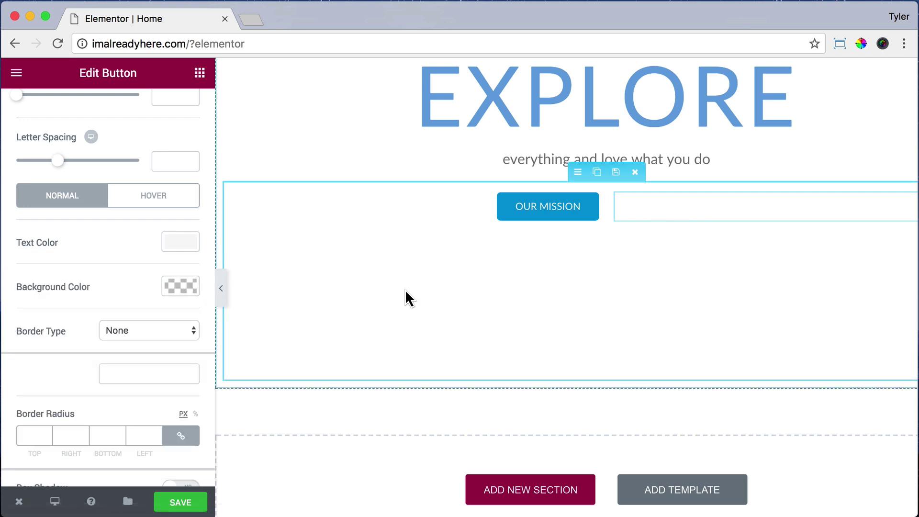
pyautogui.scroll(5, 409, 298)
# Step: Give the hero section a Classic background colour of dark navy #050938
pyautogui.click(567, 126)
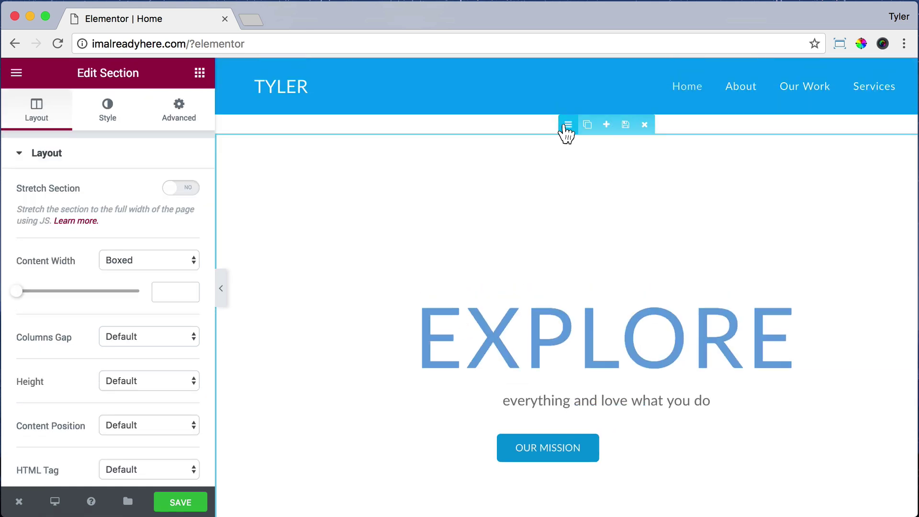
pyautogui.click(108, 113)
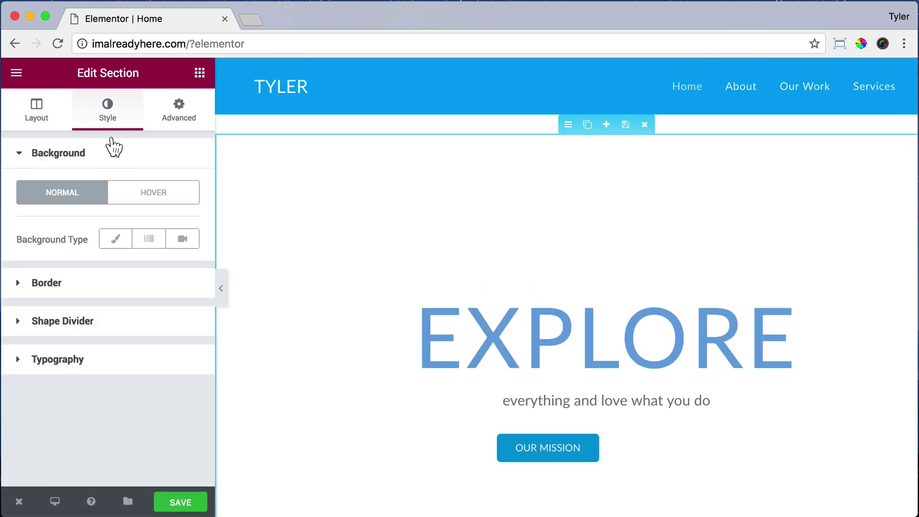
pyautogui.click(112, 244)
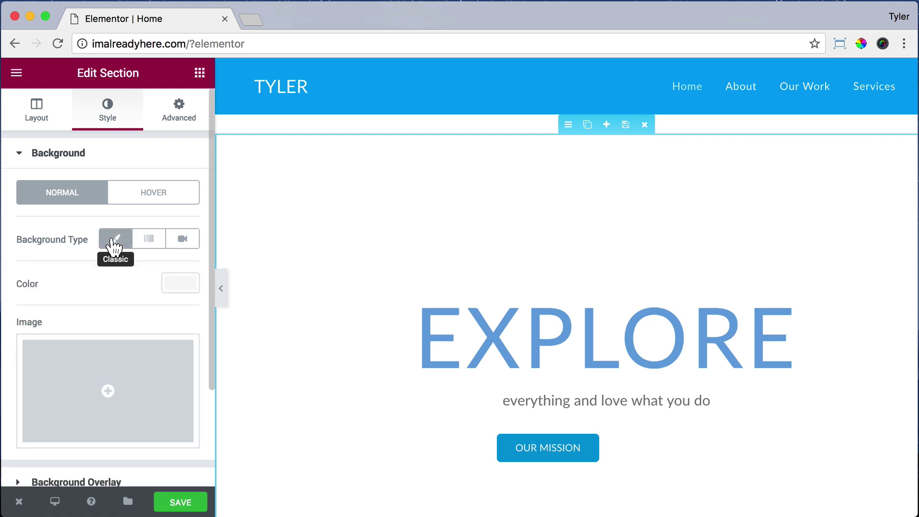
pyautogui.click(179, 287)
pyautogui.click(93, 450)
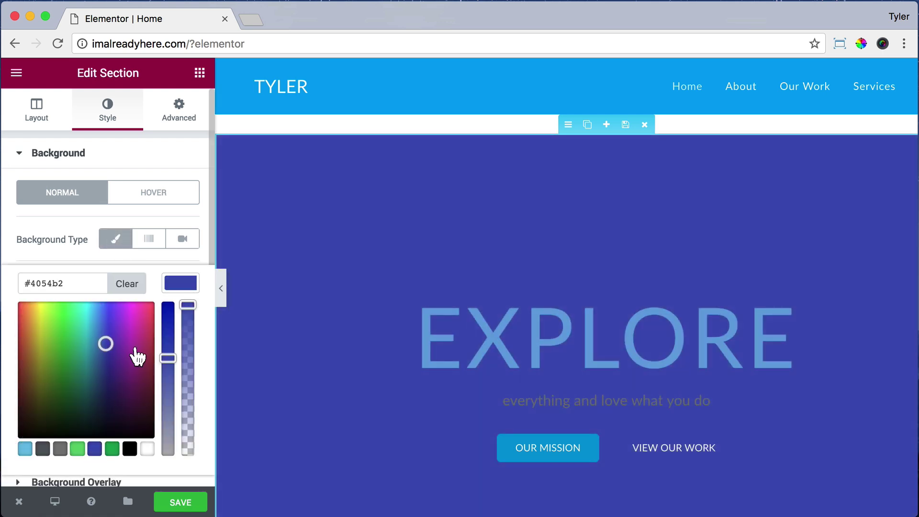
pyautogui.click(105, 381)
pyautogui.moveTo(103, 390); pyautogui.dragTo(107, 409)
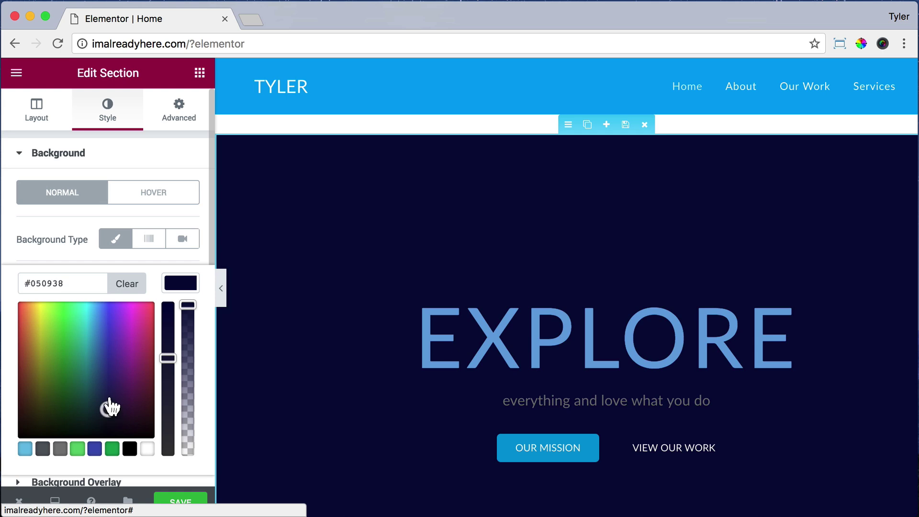
pyautogui.click(174, 285)
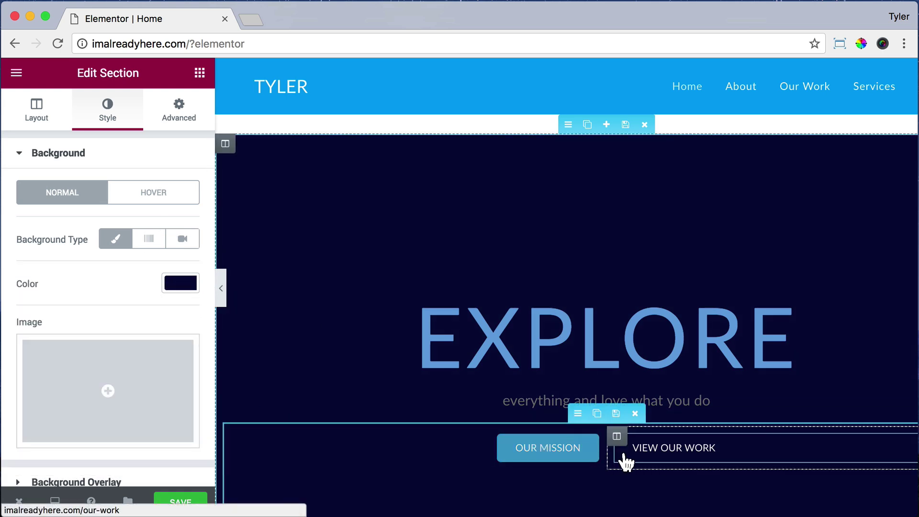
pyautogui.click(650, 454)
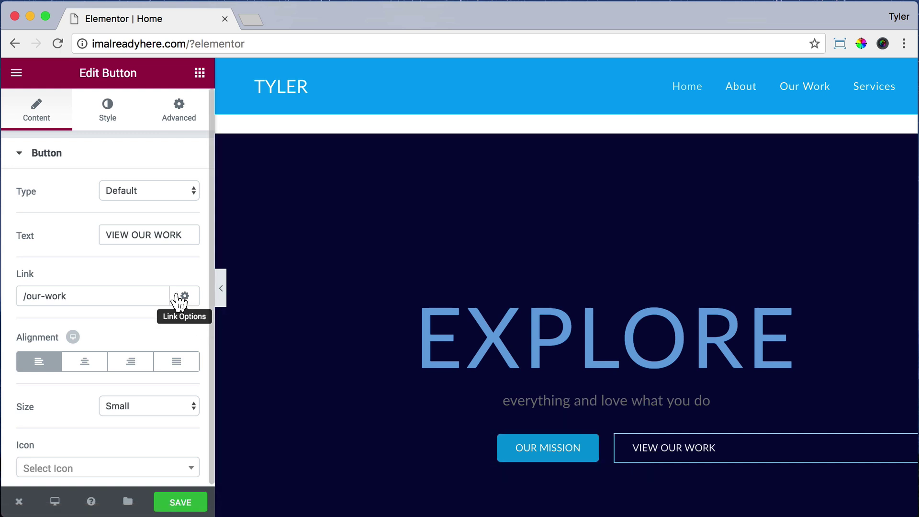
# Step: Give the VIEW OUR WORK button a solid border 2 px wide on all sides
pyautogui.click(106, 117)
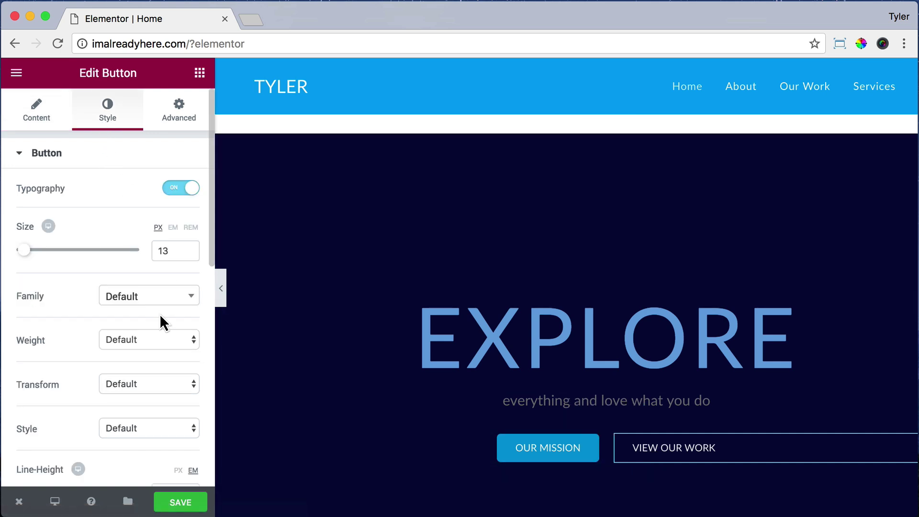
pyautogui.scroll(-4, 159, 314)
pyautogui.scroll(-5, 160, 316)
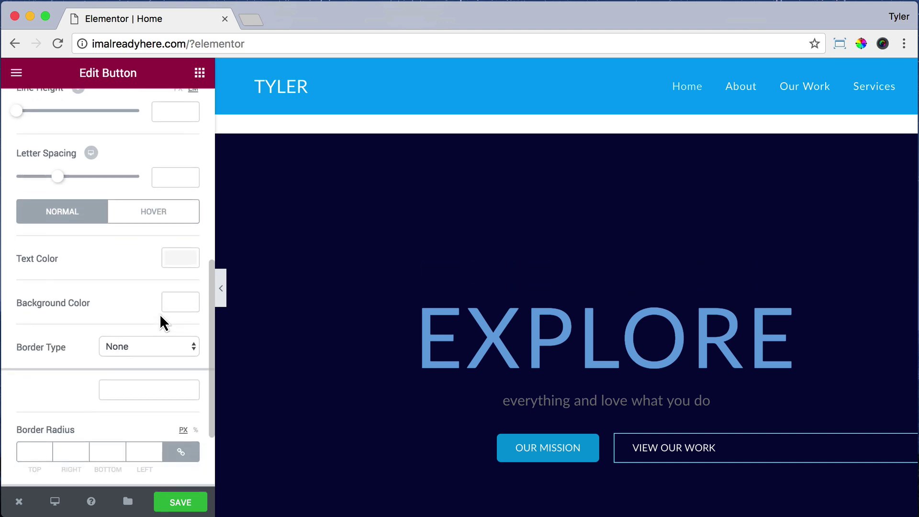
pyautogui.scroll(1, 159, 314)
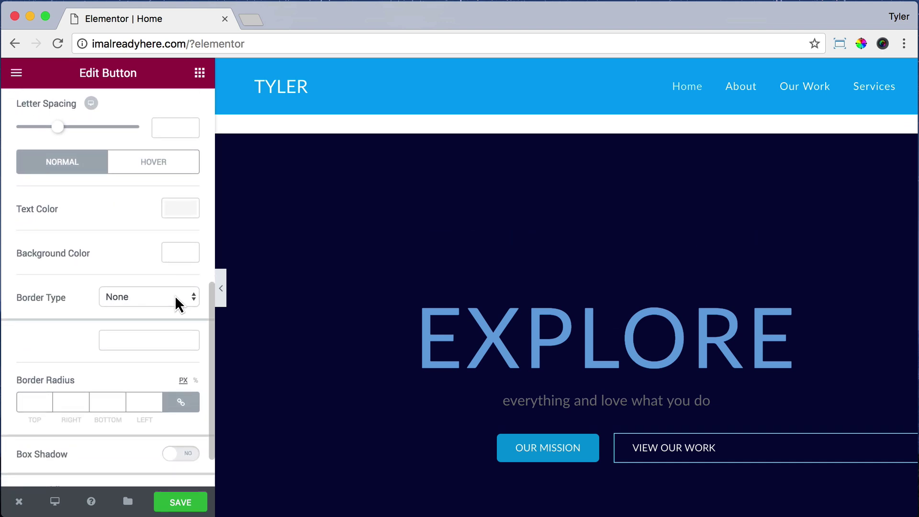
pyautogui.click(174, 294)
pyautogui.click(164, 305)
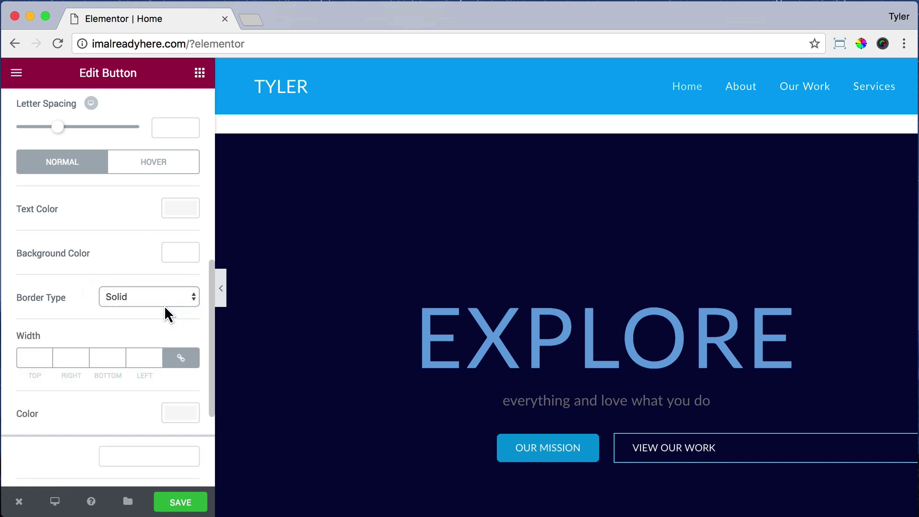
pyautogui.click(31, 357)
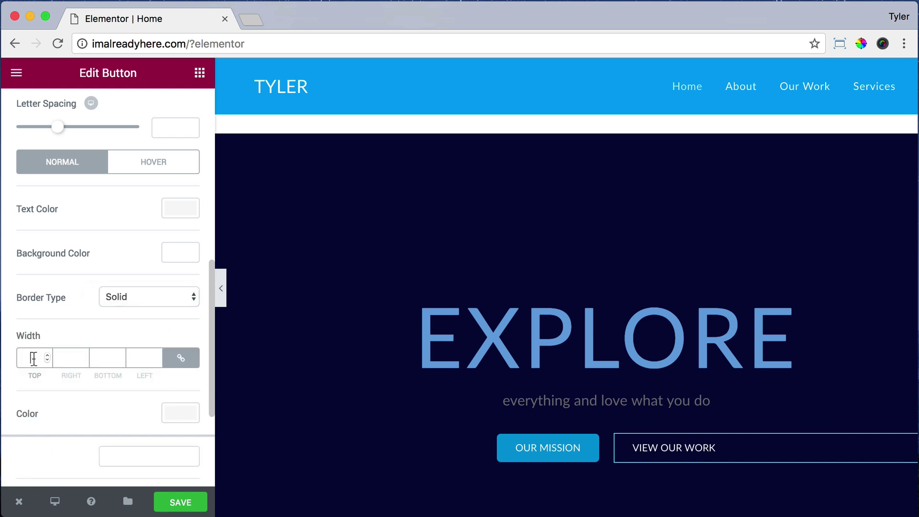
pyautogui.write('2')
# Step: Make the button border white and round its corners with a 5 px radius
pyautogui.scroll(-3, 87, 386)
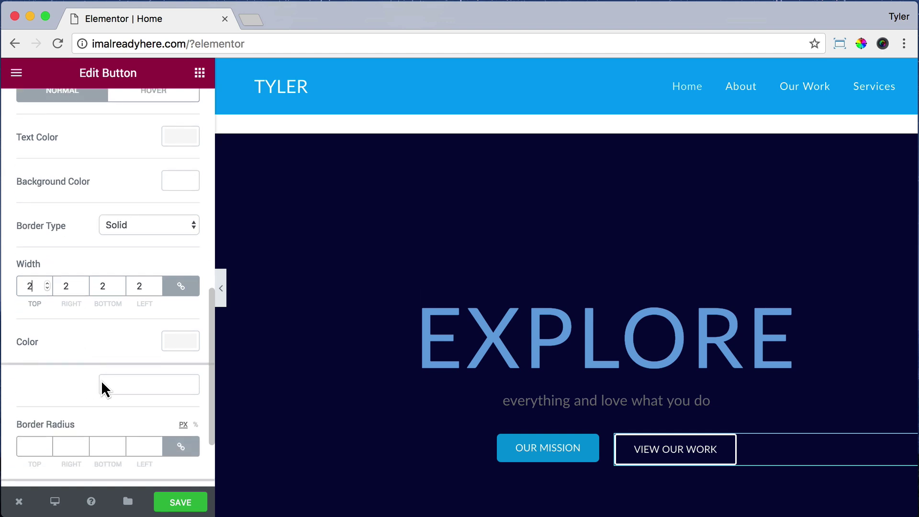
pyautogui.click(177, 343)
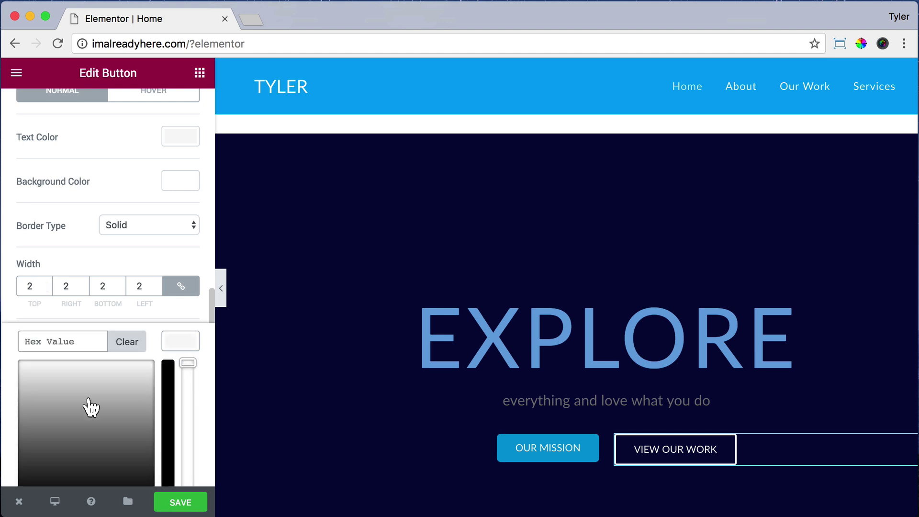
pyautogui.moveTo(86, 407); pyautogui.dragTo(9, 362)
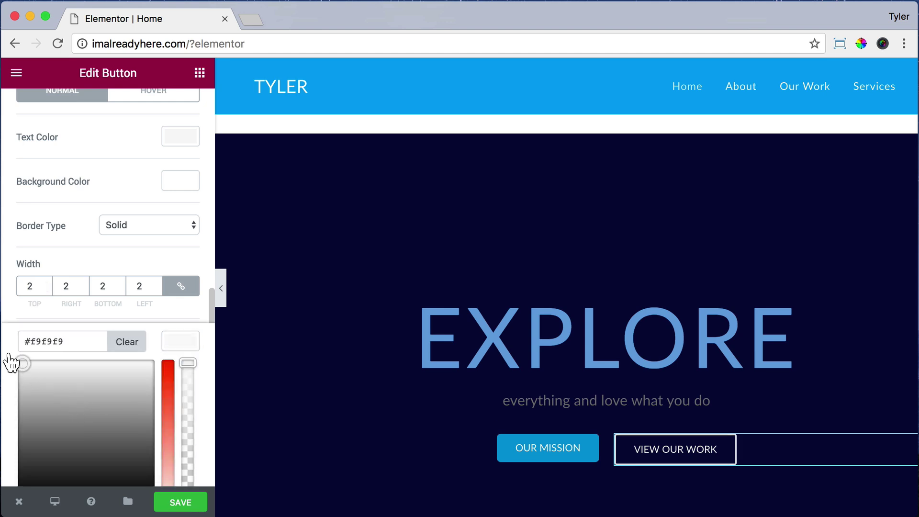
pyautogui.click(181, 340)
pyautogui.scroll(-3, 144, 314)
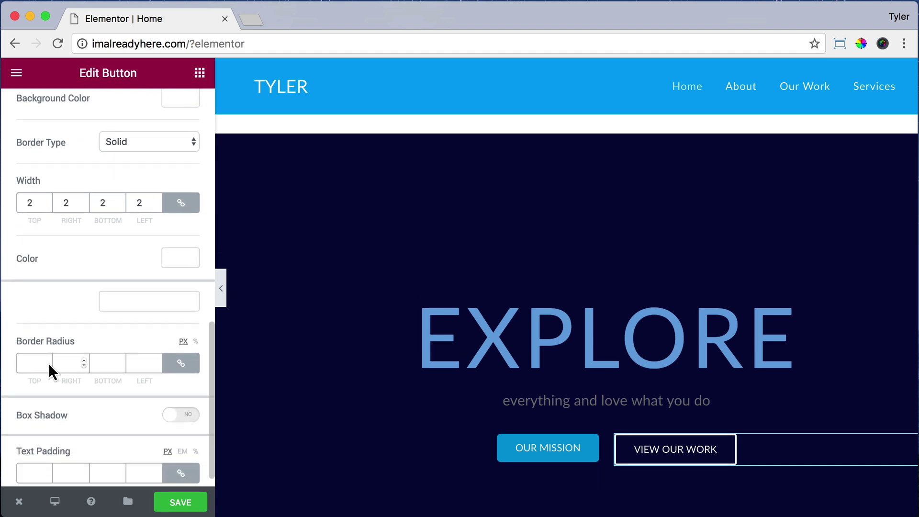
pyautogui.click(25, 363)
pyautogui.write('5')
# Step: Set the button's text padding to 10, 13, 10, 13 px (top, right, bottom, left)
pyautogui.scroll(-1, 154, 324)
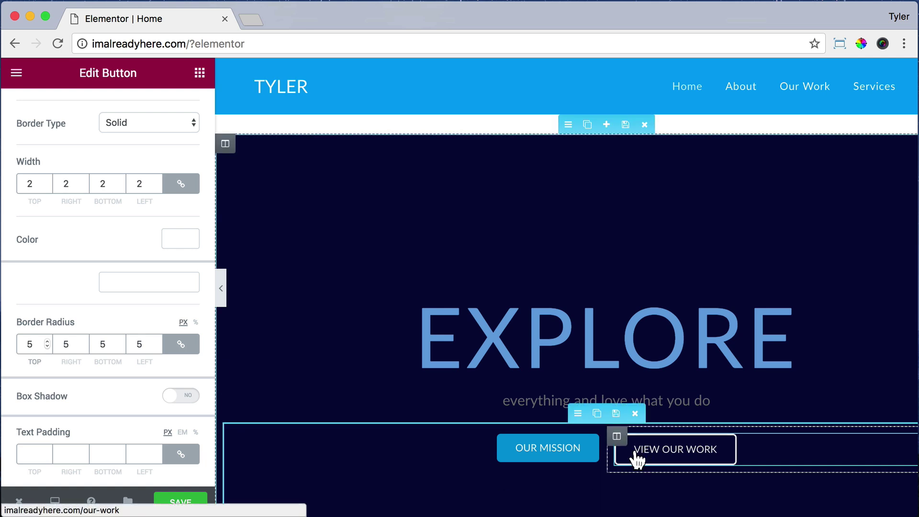
pyautogui.click(40, 453)
pyautogui.write('0')
pyautogui.doubleClick(37, 453)
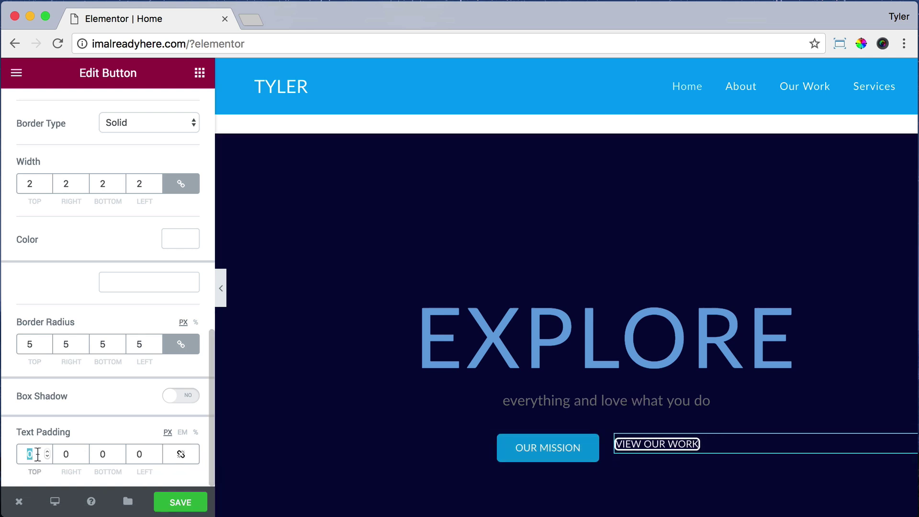
pyautogui.write('10')
pyautogui.press('Tab')
pyautogui.write('13')
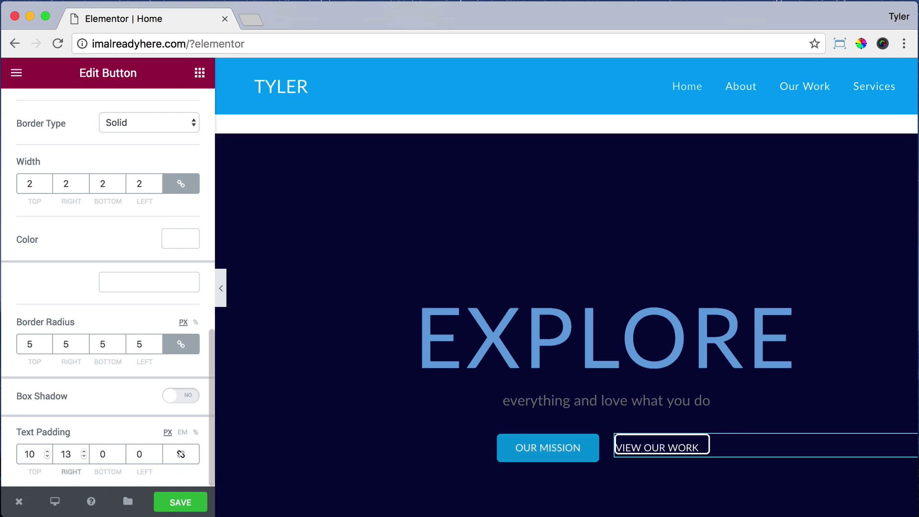
pyautogui.press('Tab')
pyautogui.write('10')
pyautogui.press('Tab')
pyautogui.write('13')
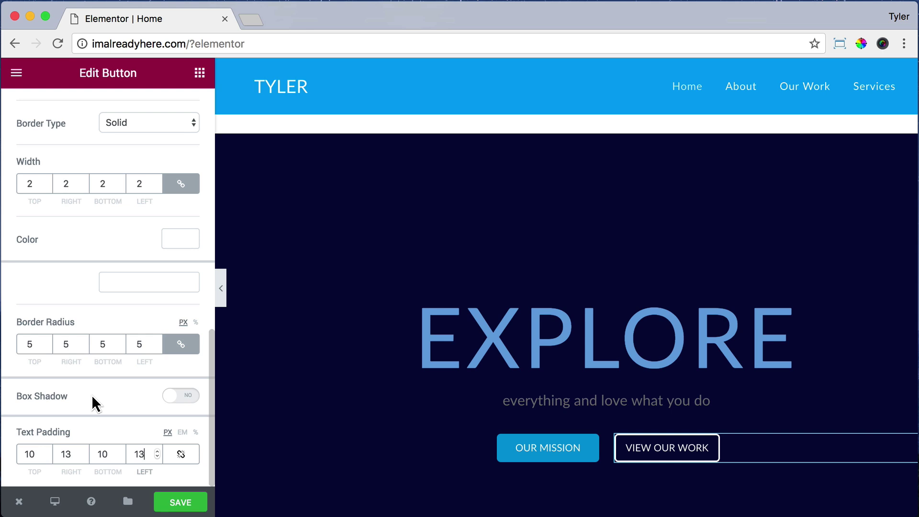
pyautogui.scroll(5, 105, 301)
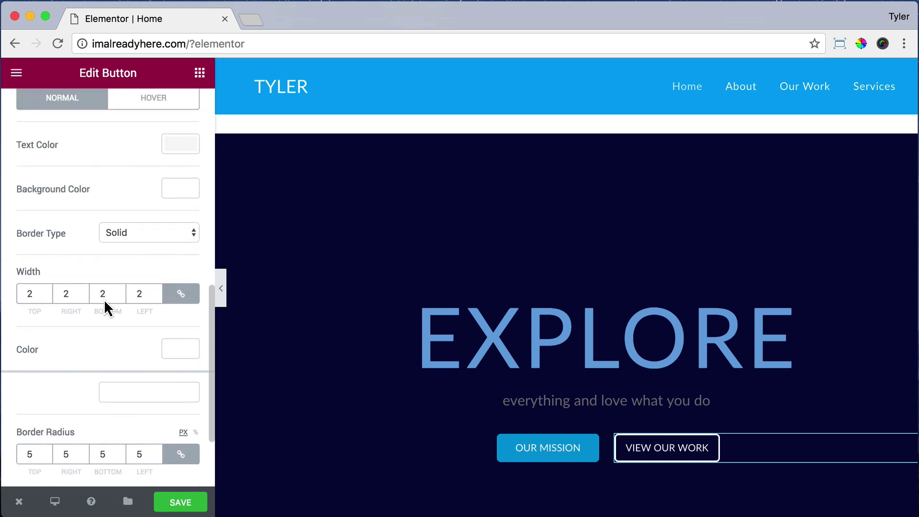
# Step: In the button's Hover state, set the text colour to #00a3ef
pyautogui.click(162, 177)
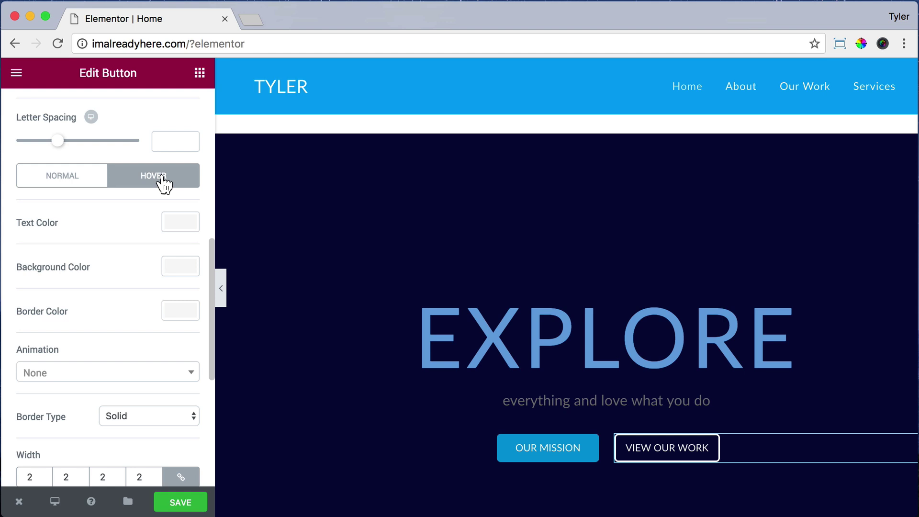
pyautogui.click(179, 222)
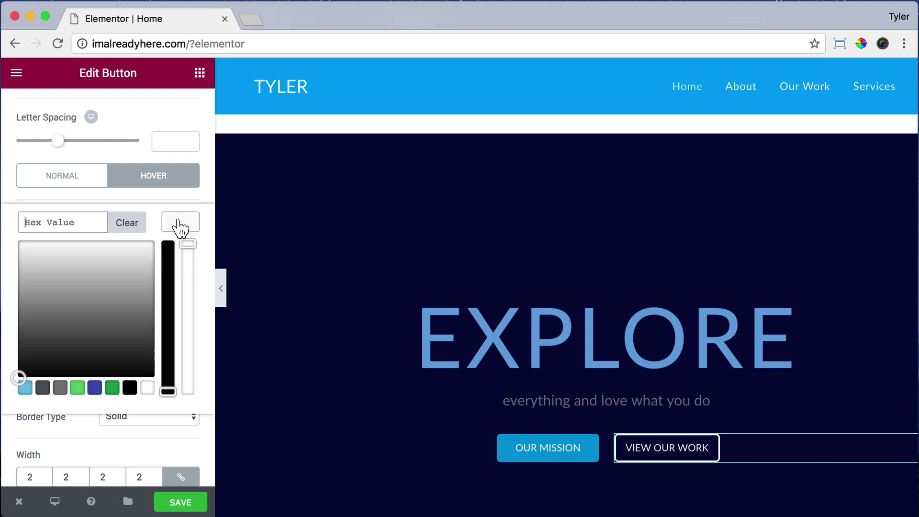
pyautogui.click(70, 225)
pyautogui.write('00')
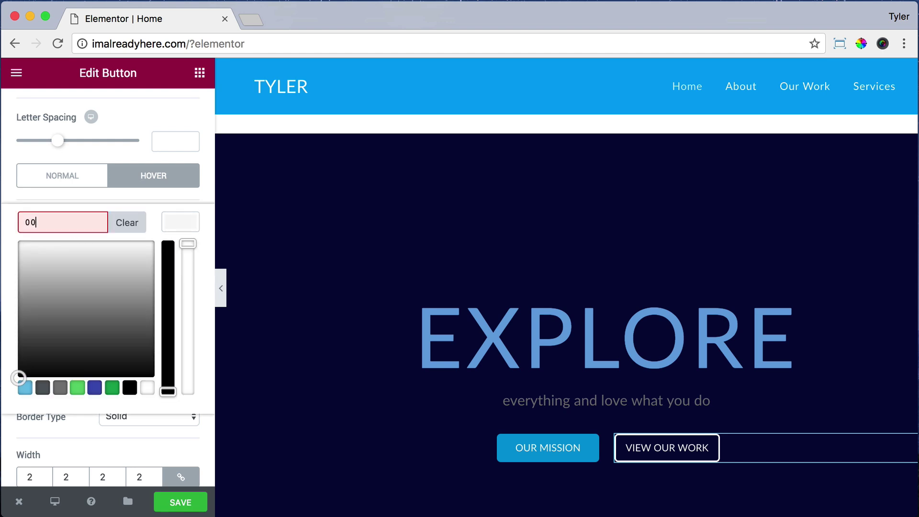
pyautogui.write('a3ef')
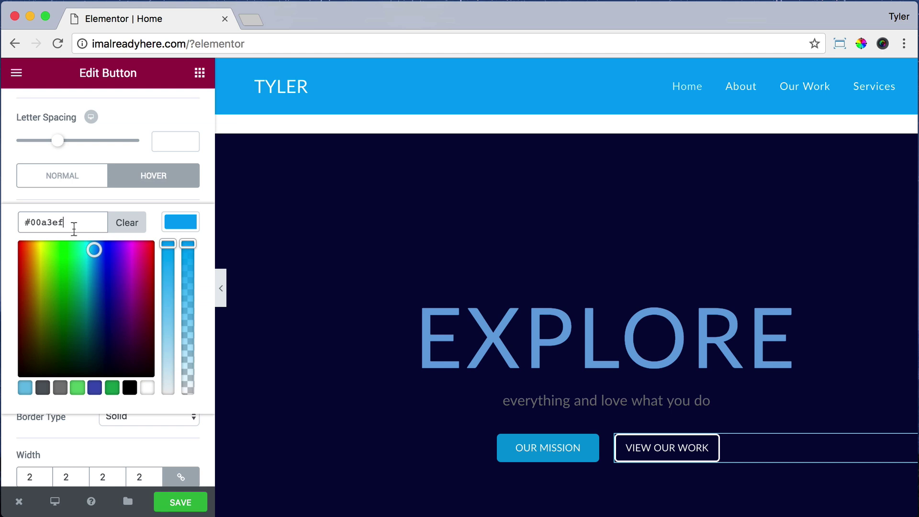
pyautogui.click(150, 209)
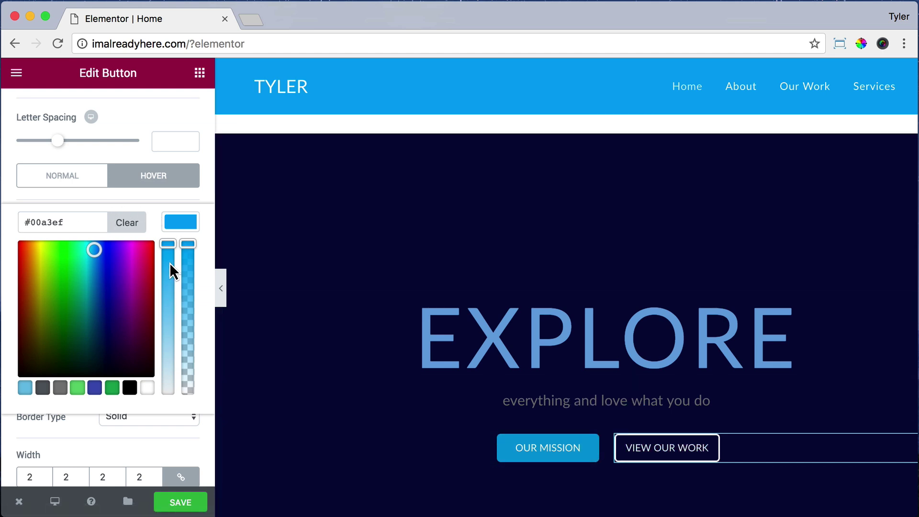
pyautogui.click(174, 227)
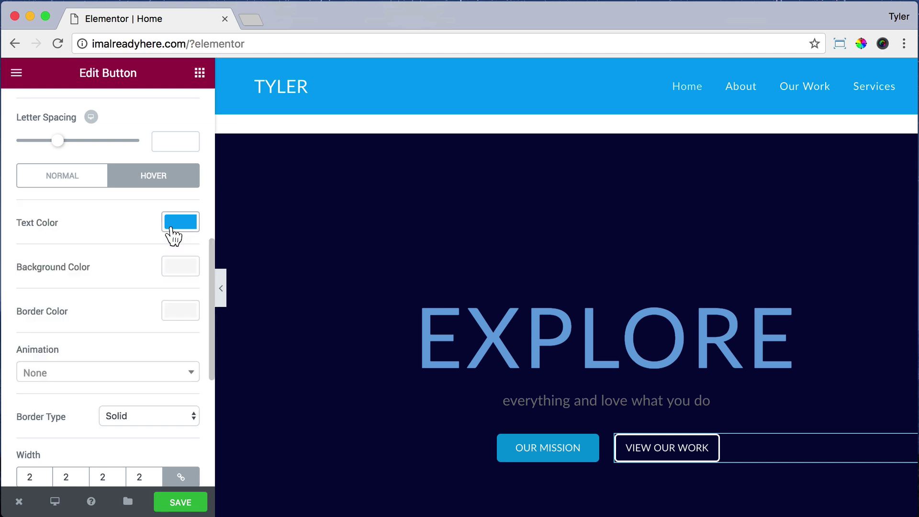
# Step: Make the hover background colour and hover border colour both white
pyautogui.click(178, 268)
pyautogui.moveTo(114, 343); pyautogui.dragTo(1, 287)
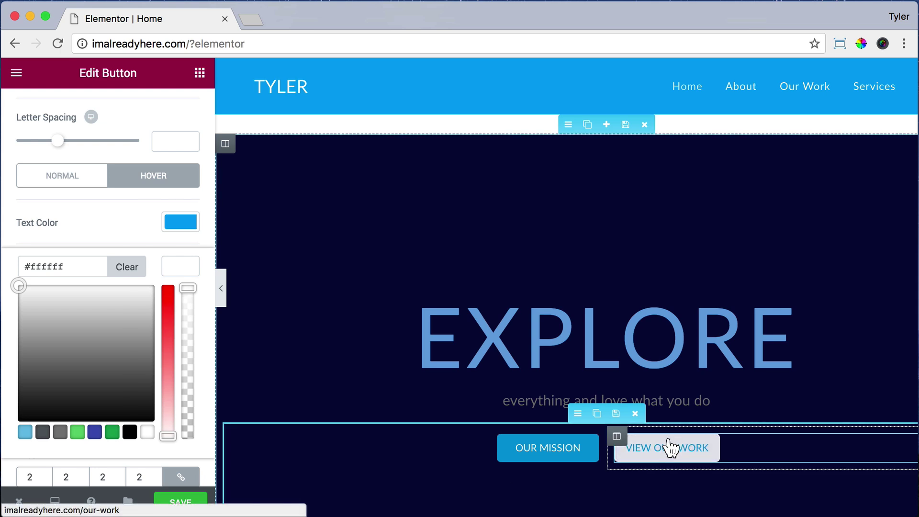
pyautogui.click(173, 268)
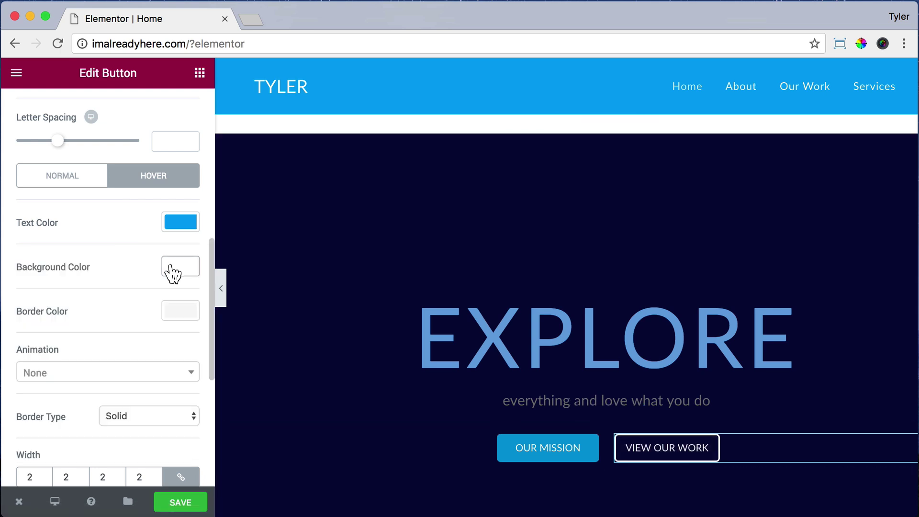
pyautogui.click(177, 317)
pyautogui.moveTo(29, 349); pyautogui.dragTo(21, 330)
pyautogui.click(130, 294)
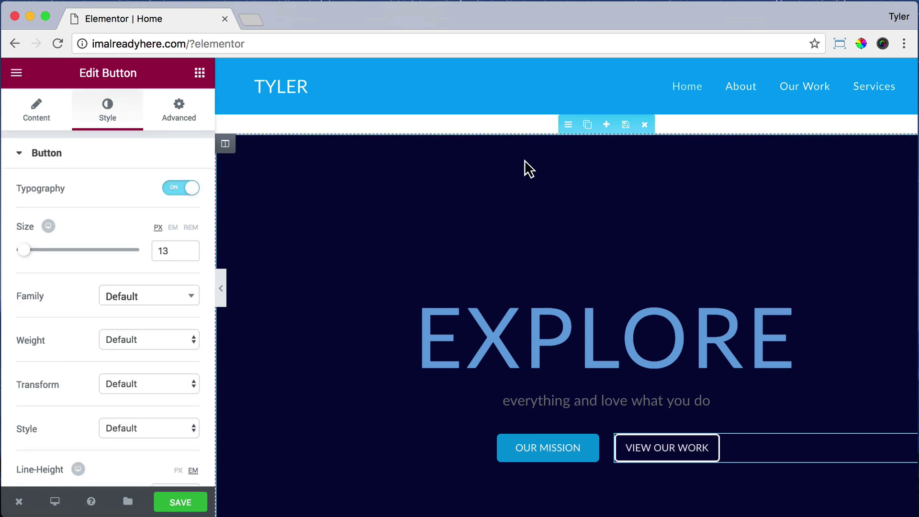
# Step: Clear the dark background colour from the hero section
pyautogui.click(566, 126)
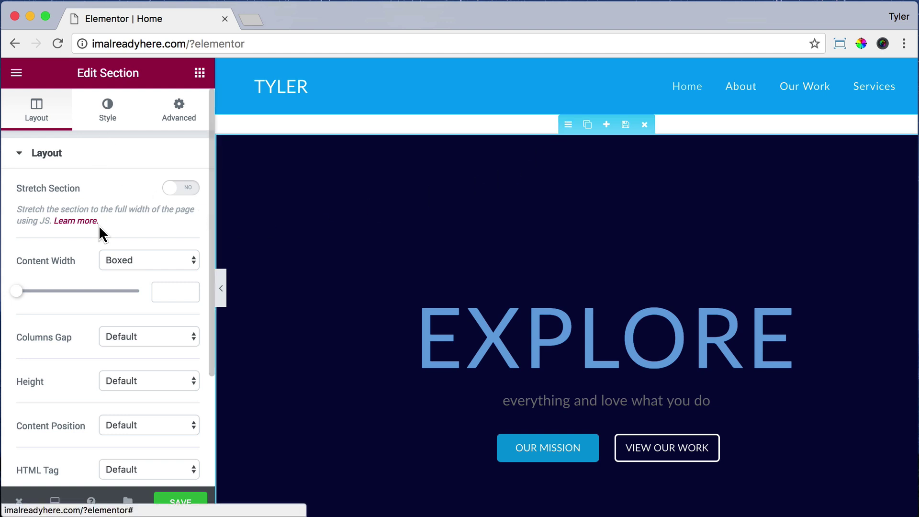
pyautogui.click(101, 121)
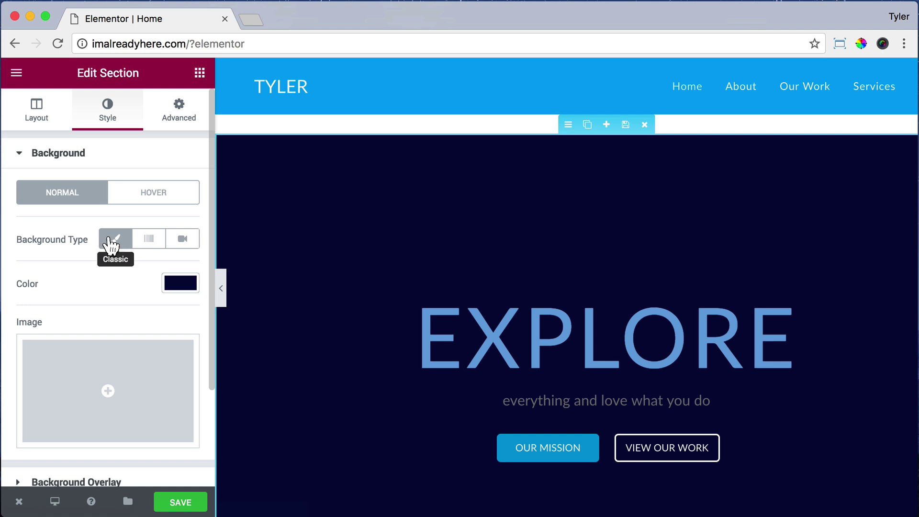
pyautogui.click(173, 284)
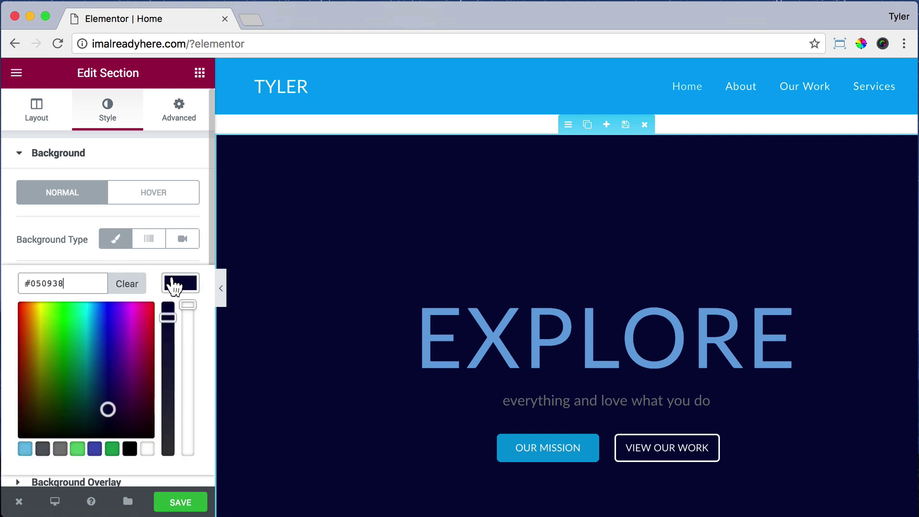
pyautogui.click(126, 285)
pyautogui.click(93, 267)
pyautogui.scroll(-3, 92, 266)
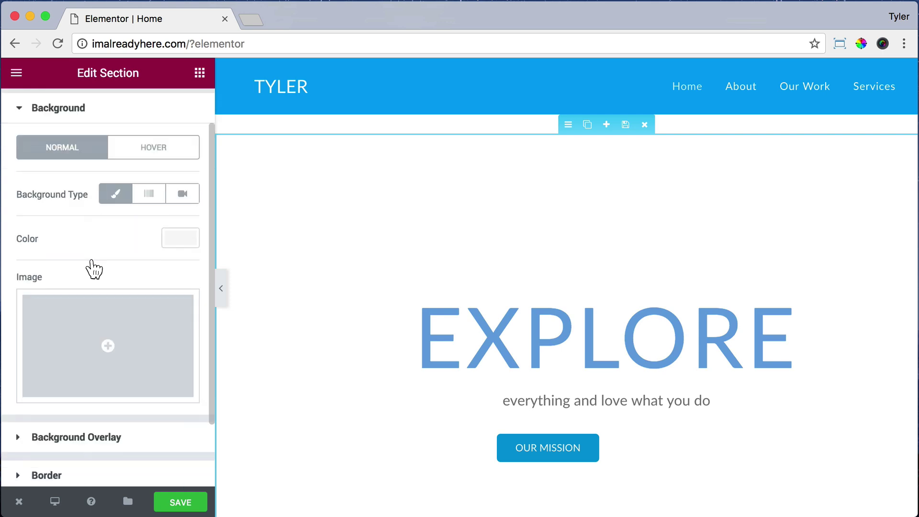
# Step: Upload Explore.jpg from the explore folder and set it as the section background image
pyautogui.click(105, 326)
pyautogui.click(457, 317)
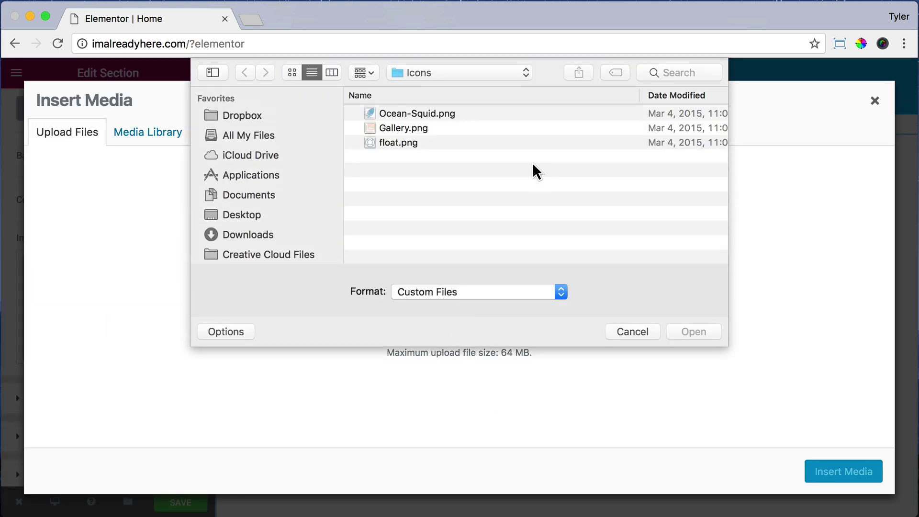
pyautogui.click(516, 73)
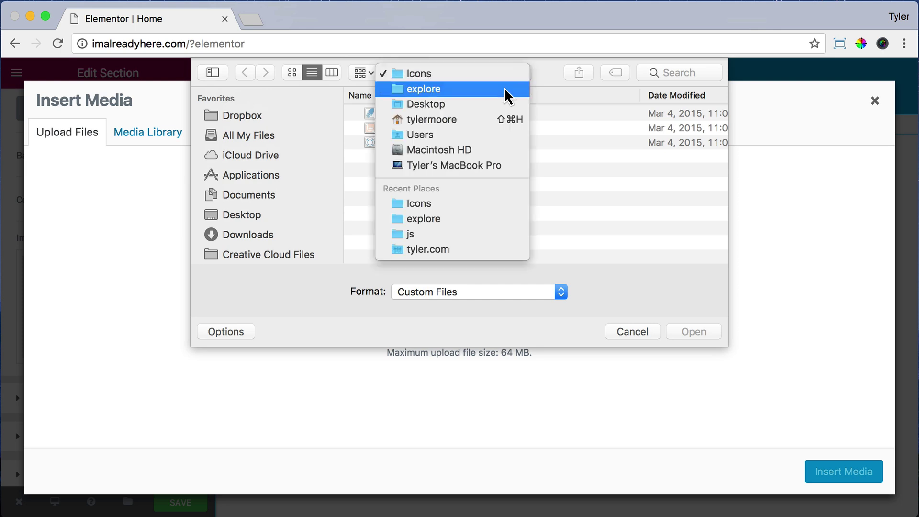
pyautogui.click(505, 90)
pyautogui.scroll(-3, 420, 165)
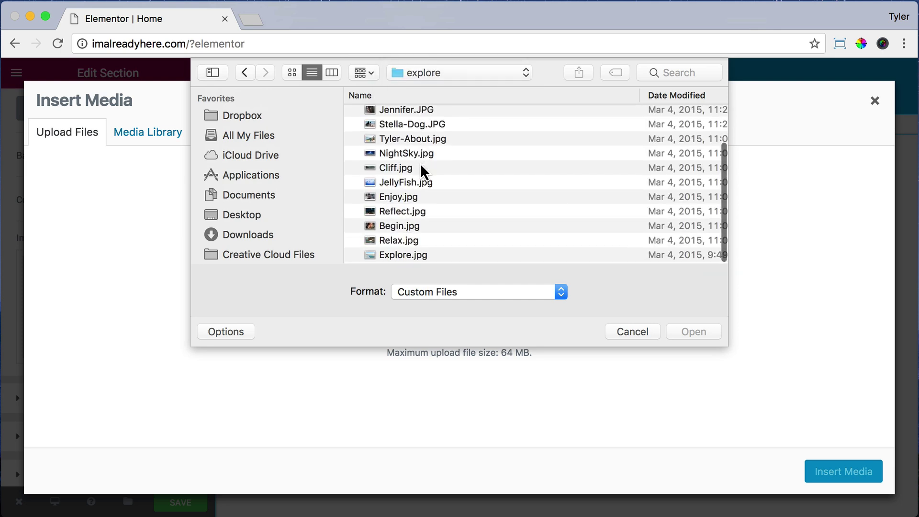
pyautogui.click(402, 257)
pyautogui.click(693, 332)
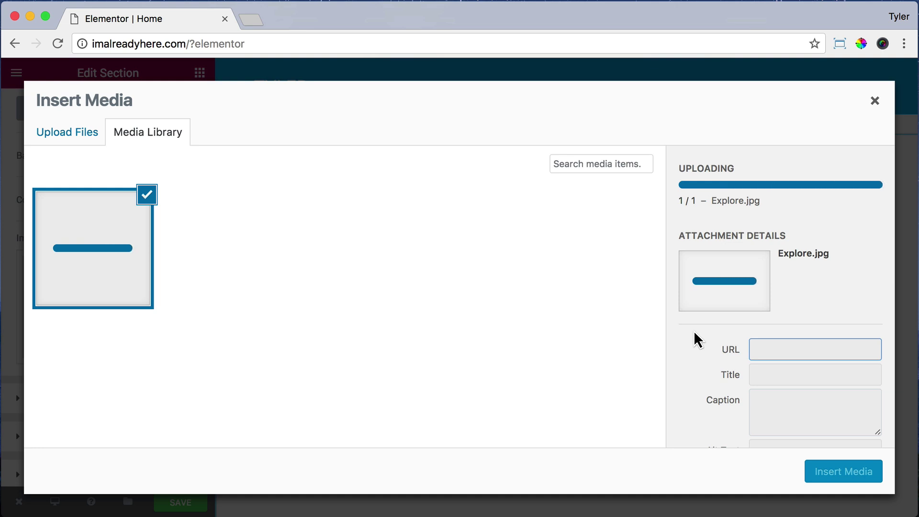
pyautogui.click(839, 473)
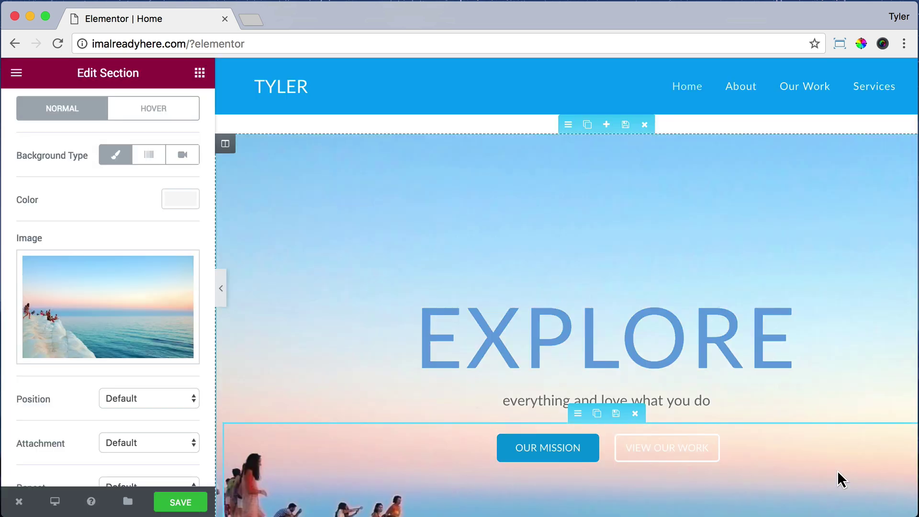
# Step: Leave the background position at Default and set the background size to Cover
pyautogui.scroll(-4, 766, 301)
pyautogui.scroll(4, 765, 300)
pyautogui.scroll(-3, 767, 300)
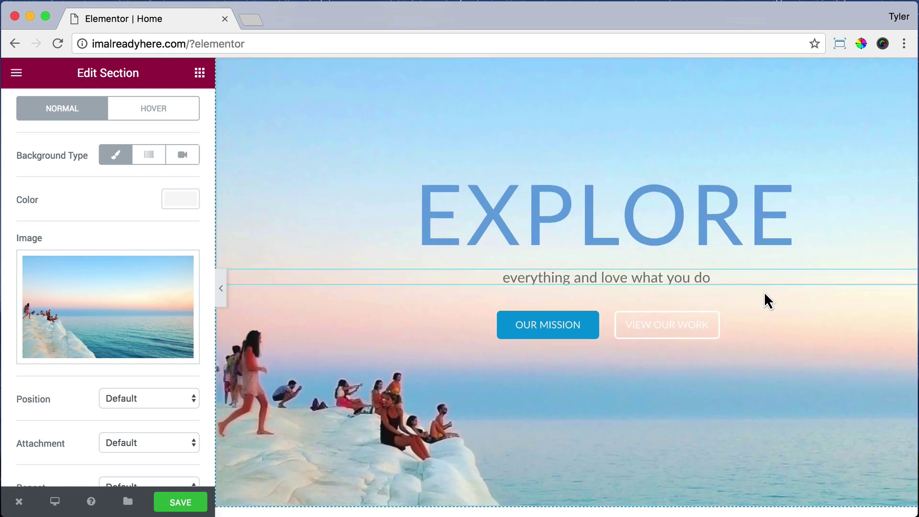
pyautogui.click(190, 410)
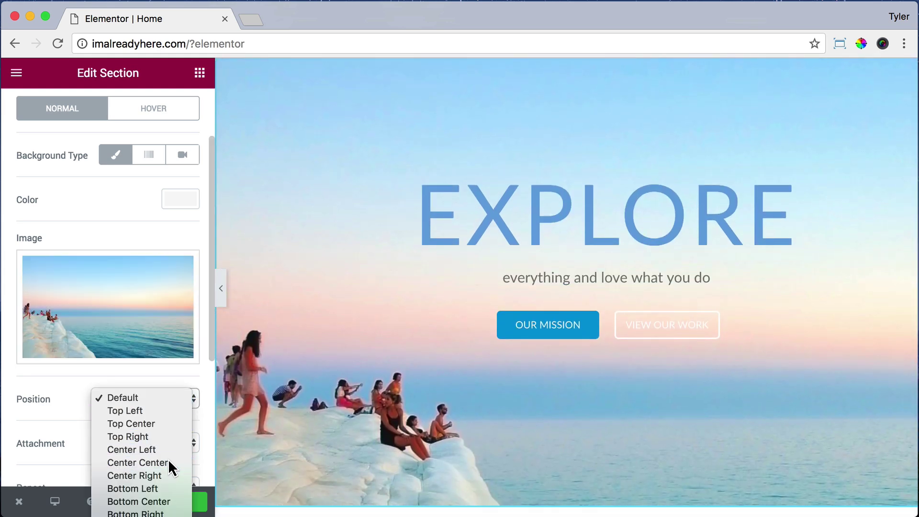
pyautogui.click(169, 461)
pyautogui.click(168, 398)
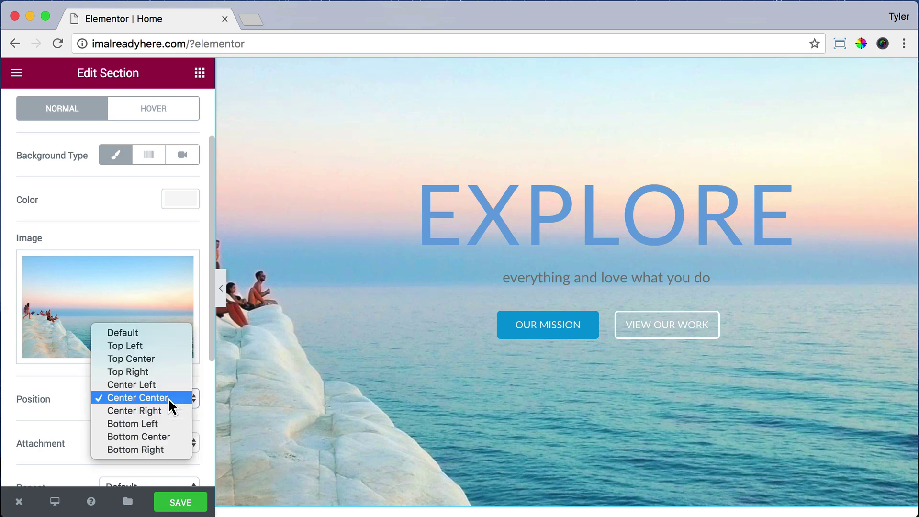
pyautogui.click(161, 336)
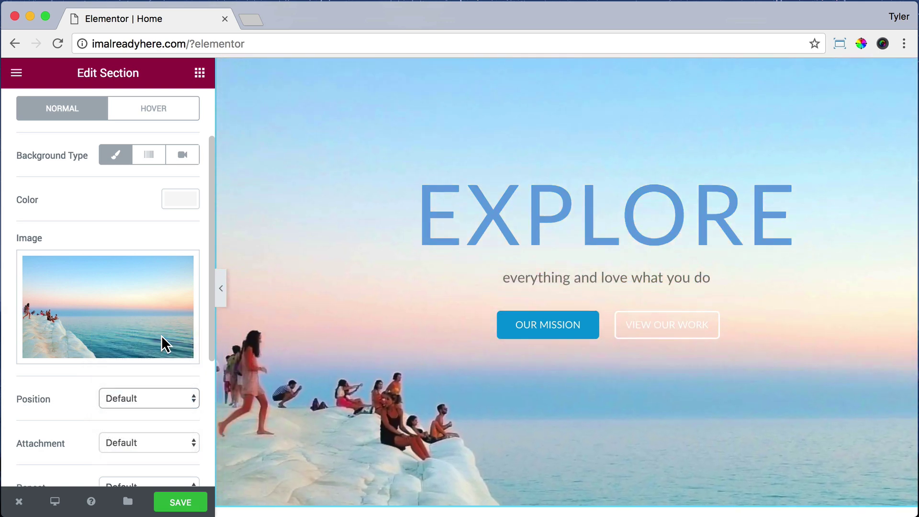
pyautogui.scroll(-3, 162, 343)
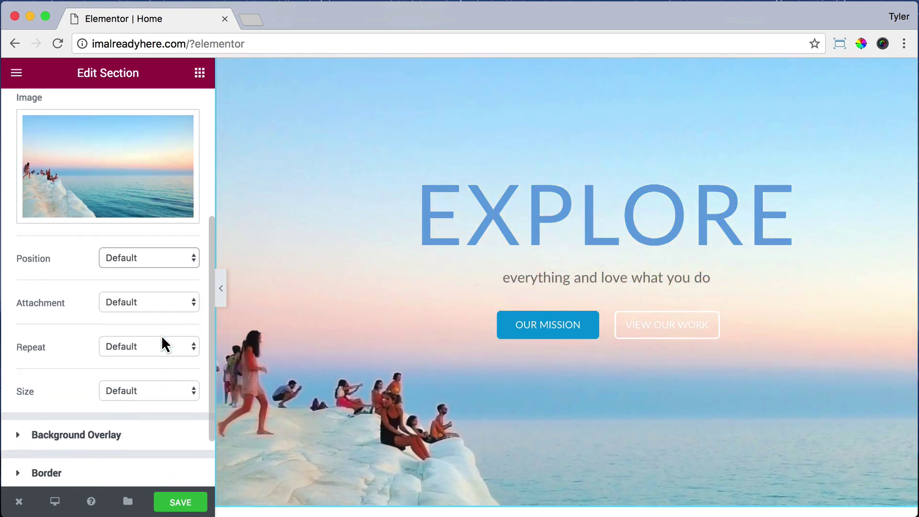
pyautogui.click(179, 399)
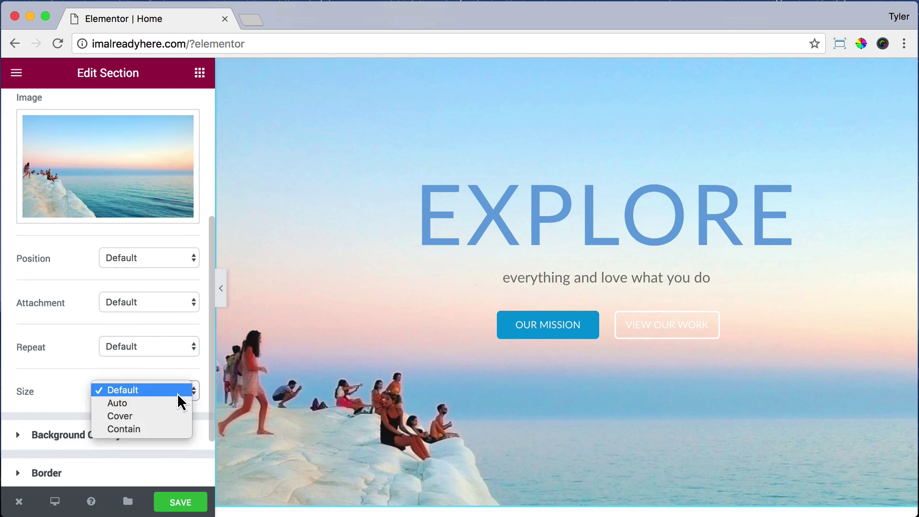
pyautogui.click(173, 417)
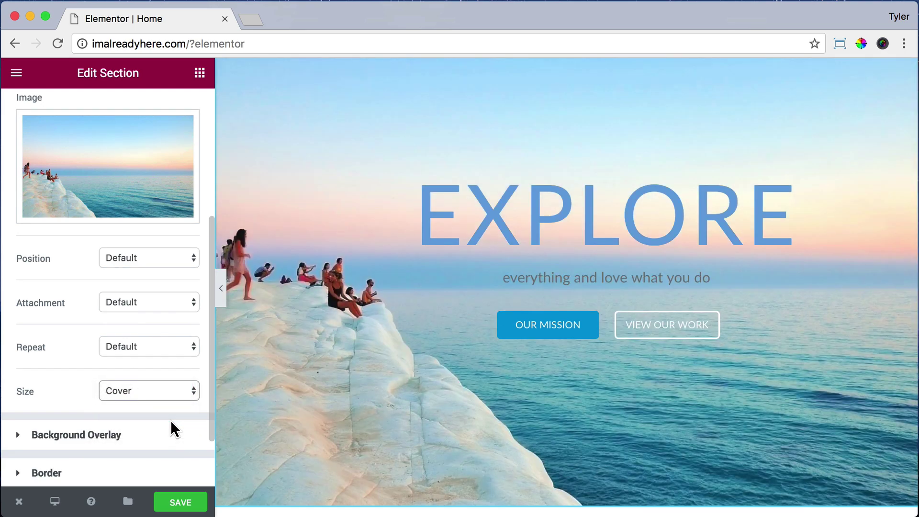
pyautogui.scroll(3, 445, 322)
pyautogui.scroll(-4, 445, 322)
pyautogui.scroll(4, 445, 322)
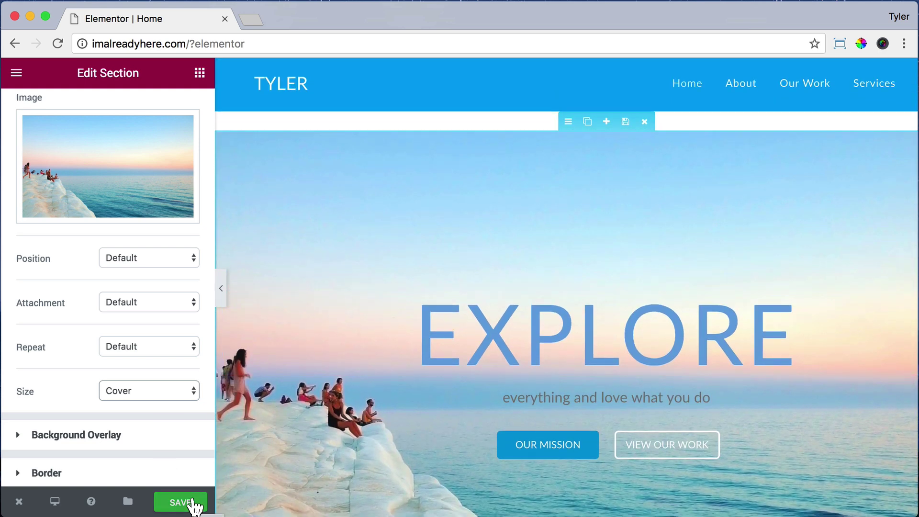
# Step: Save the page and view the published homepage in place of the editor tab
pyautogui.click(192, 502)
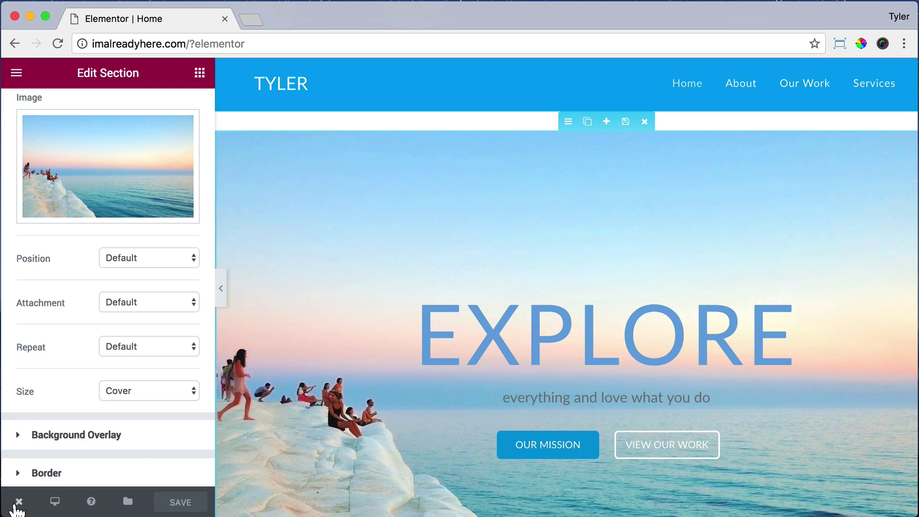
pyautogui.moveTo(18, 507)
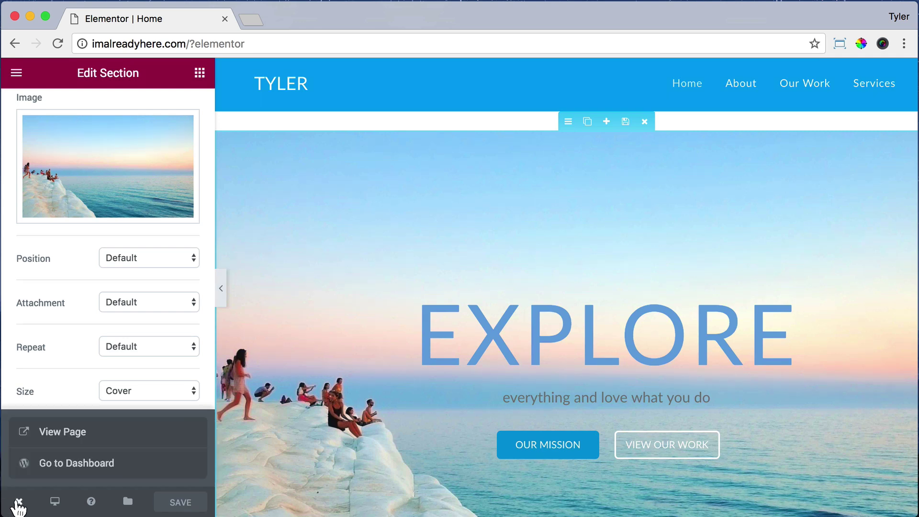
pyautogui.click(65, 437)
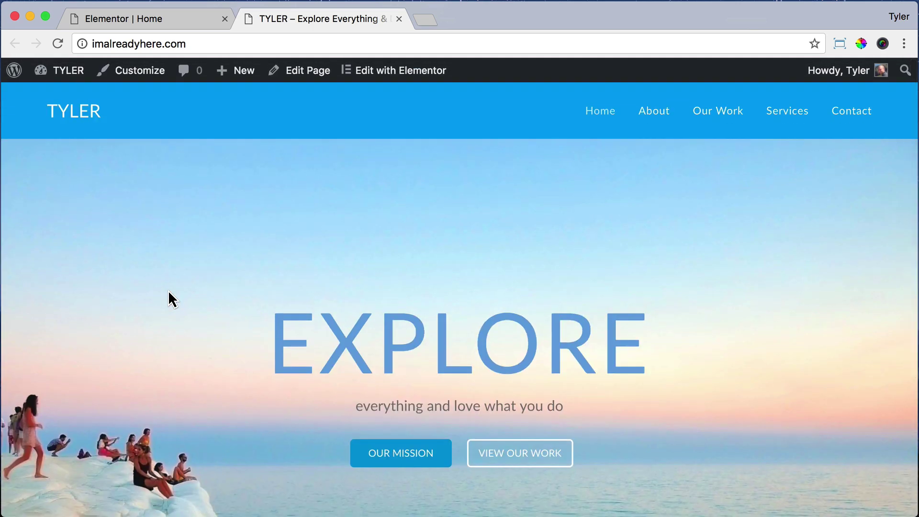
pyautogui.click(222, 20)
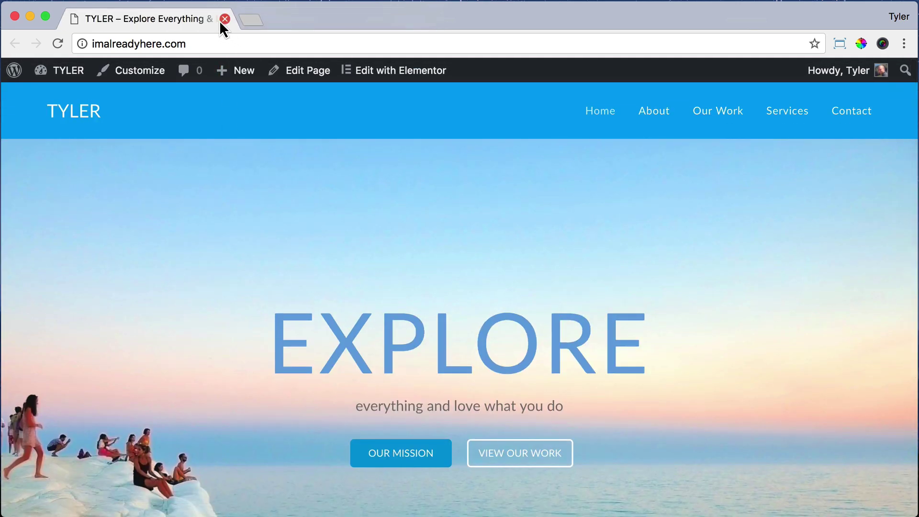
# Step: Test the OUR MISSION and VIEW OUR WORK links, then reopen Home with Elementor
pyautogui.click(390, 455)
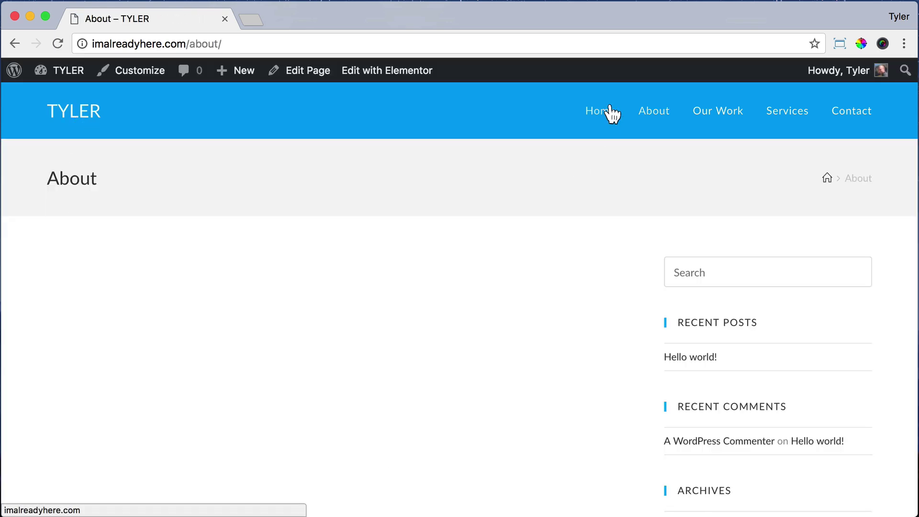
pyautogui.click(604, 111)
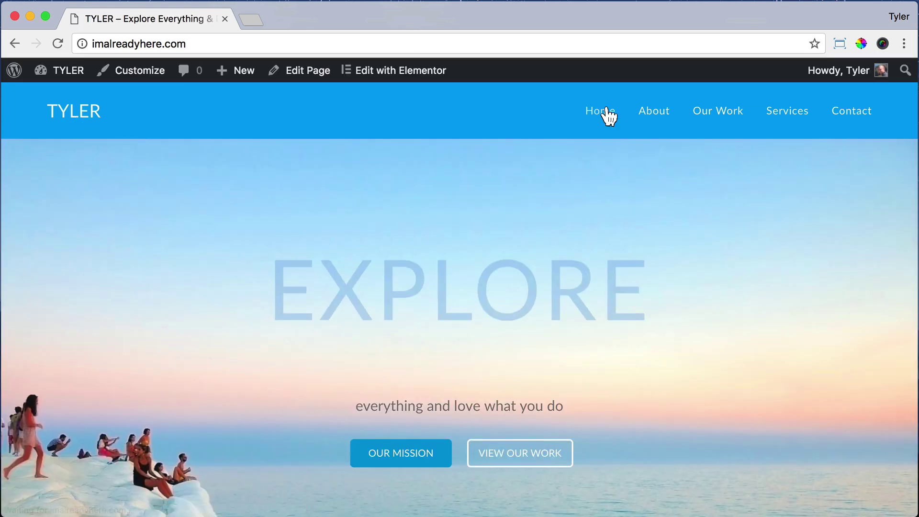
pyautogui.click(522, 452)
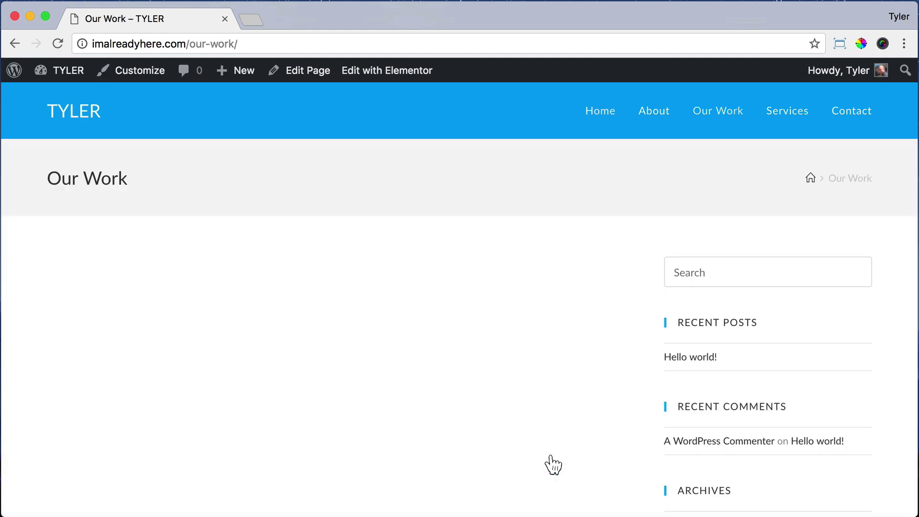
pyautogui.click(76, 112)
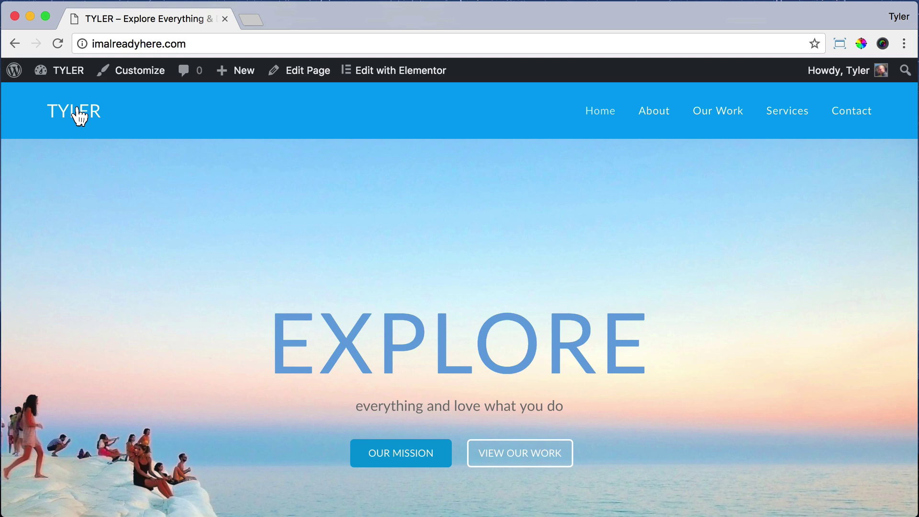
pyautogui.click(384, 78)
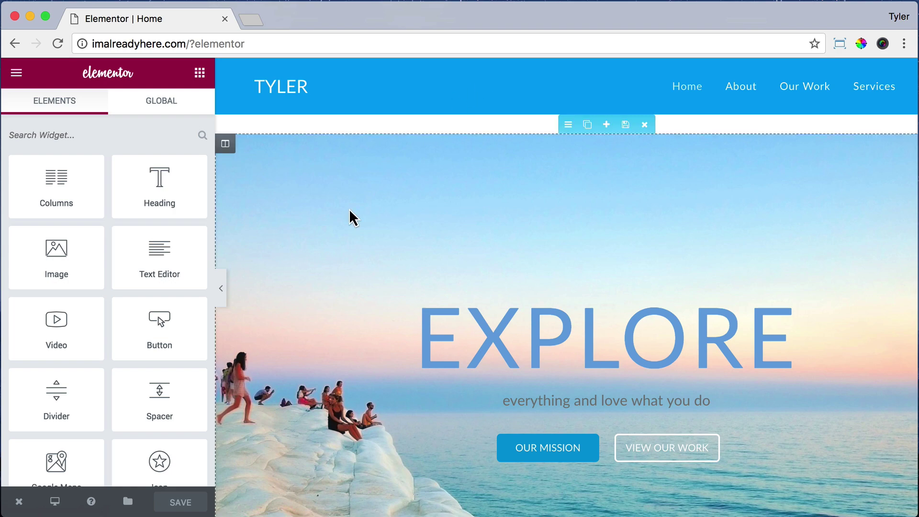
# Step: Add a single-column section below the hero and place a Heading widget in it
pyautogui.scroll(-5, 438, 437)
pyautogui.scroll(-1, 438, 437)
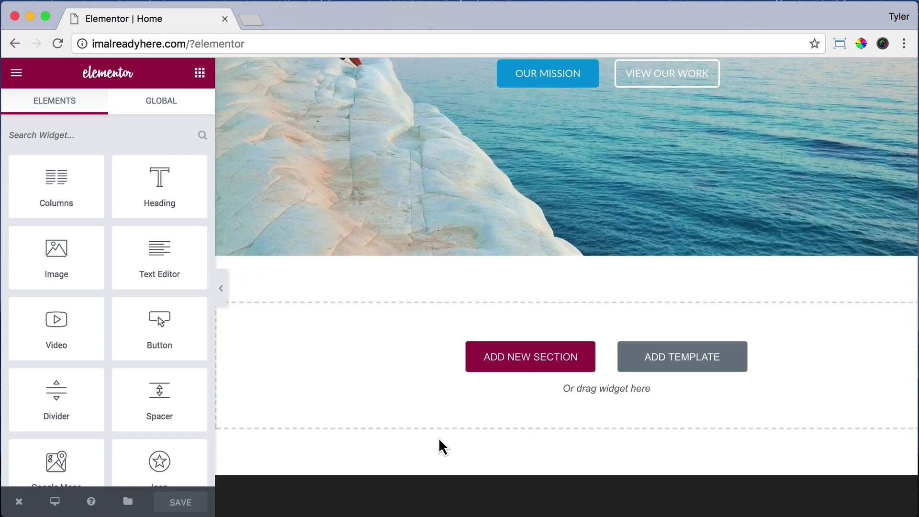
pyautogui.click(544, 367)
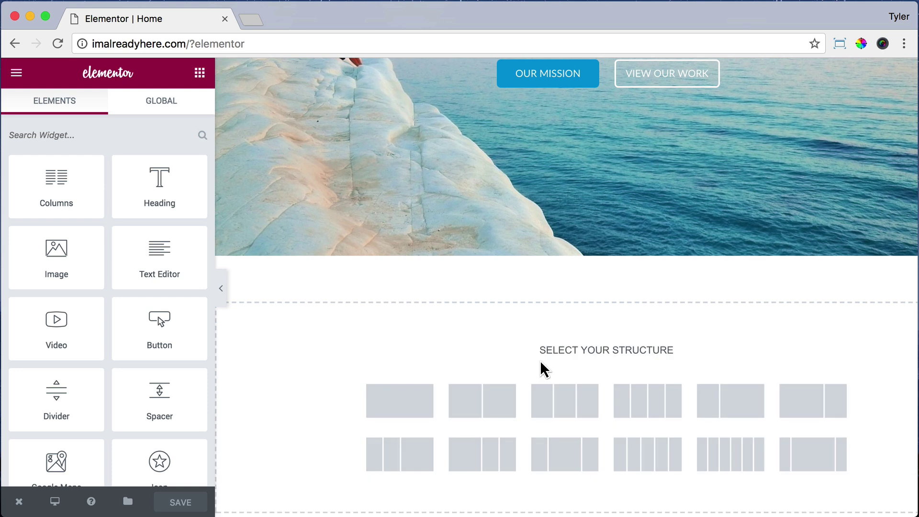
pyautogui.click(404, 401)
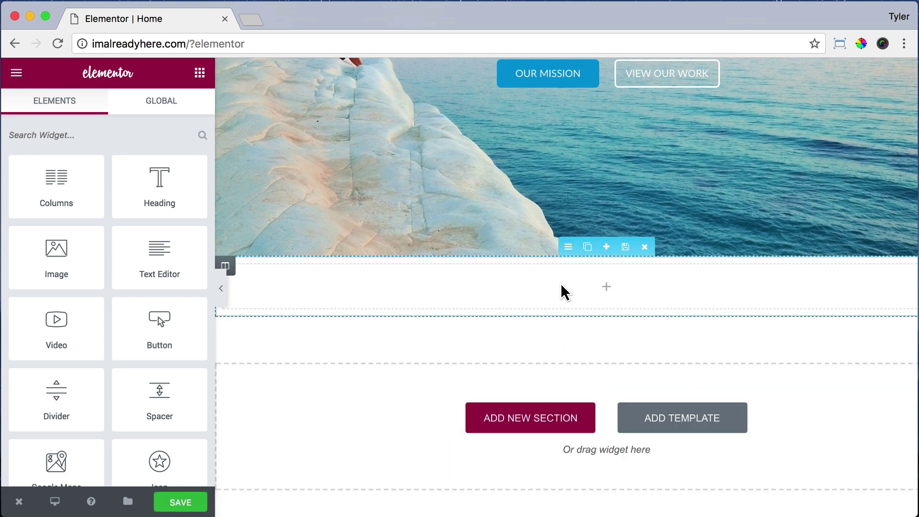
pyautogui.moveTo(160, 187); pyautogui.dragTo(504, 297)
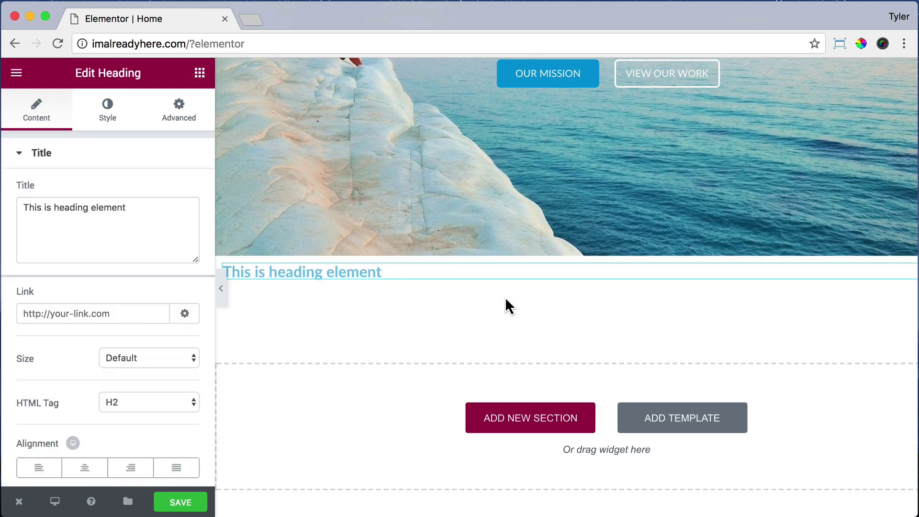
# Step: Change the heading text to 'making the world a better place' and centre it
pyautogui.tripleClick(137, 217)
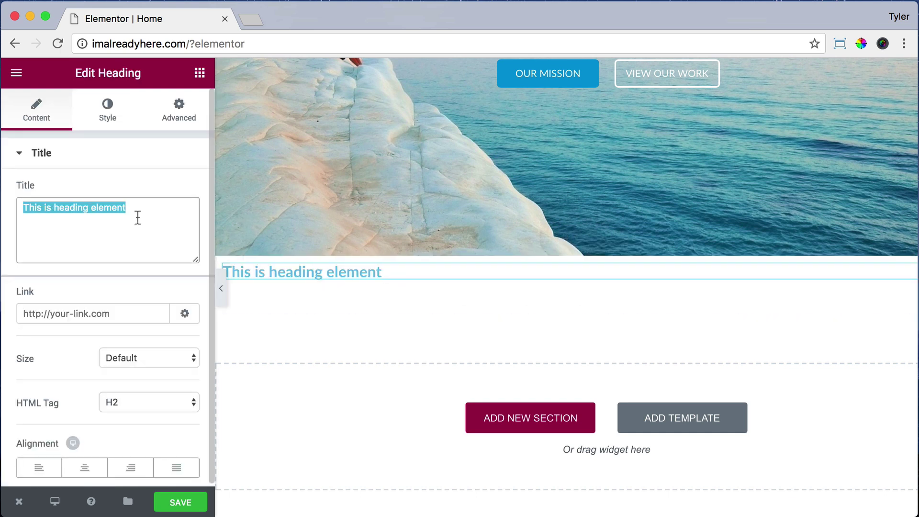
pyautogui.write('making the world a better place')
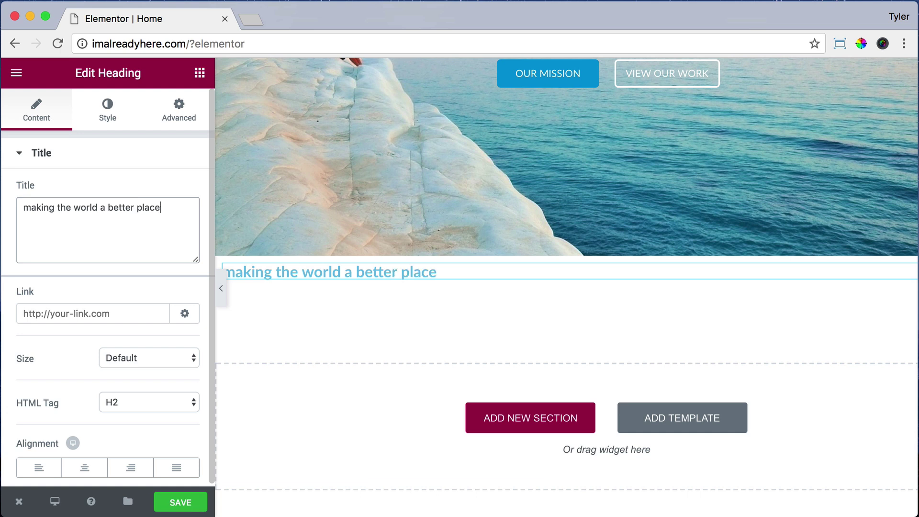
pyautogui.click(83, 468)
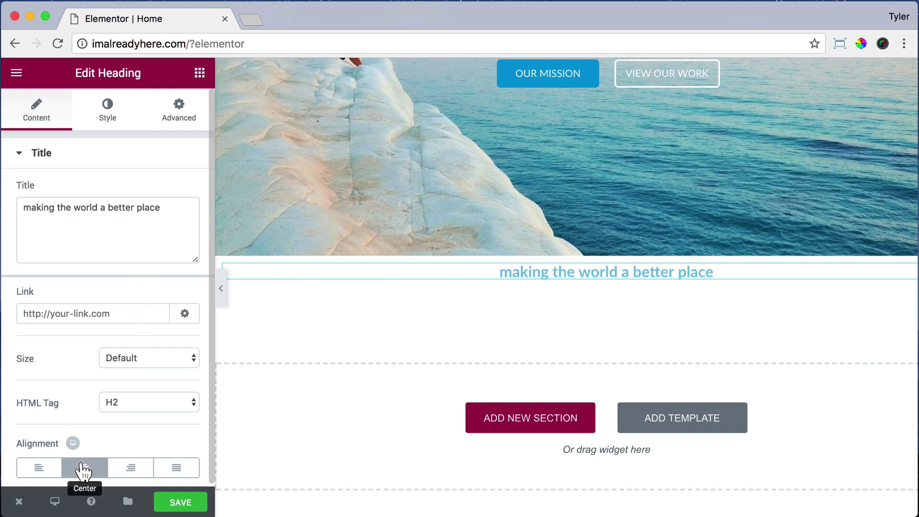
pyautogui.click(105, 113)
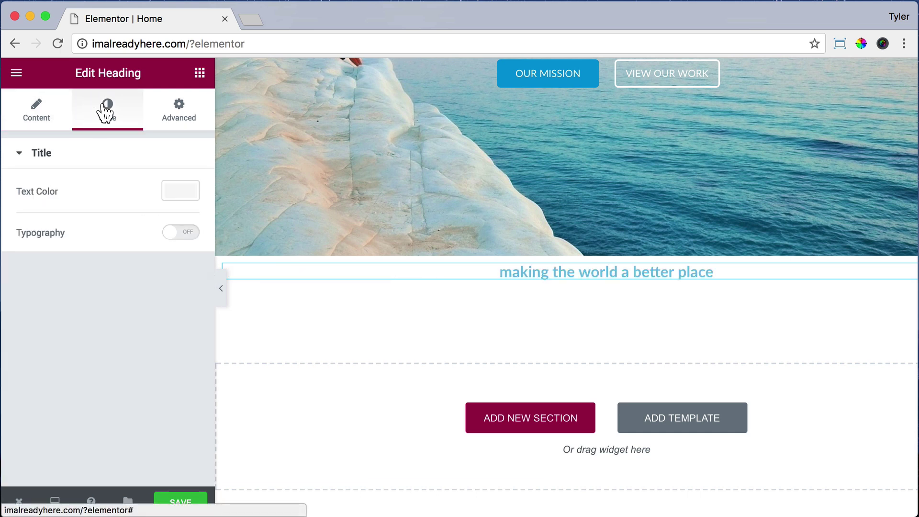
# Step: Style the heading dark grey #636363, size 32 px, font weight 300
pyautogui.click(177, 194)
pyautogui.moveTo(27, 304); pyautogui.dragTo(19, 294)
pyautogui.click(170, 194)
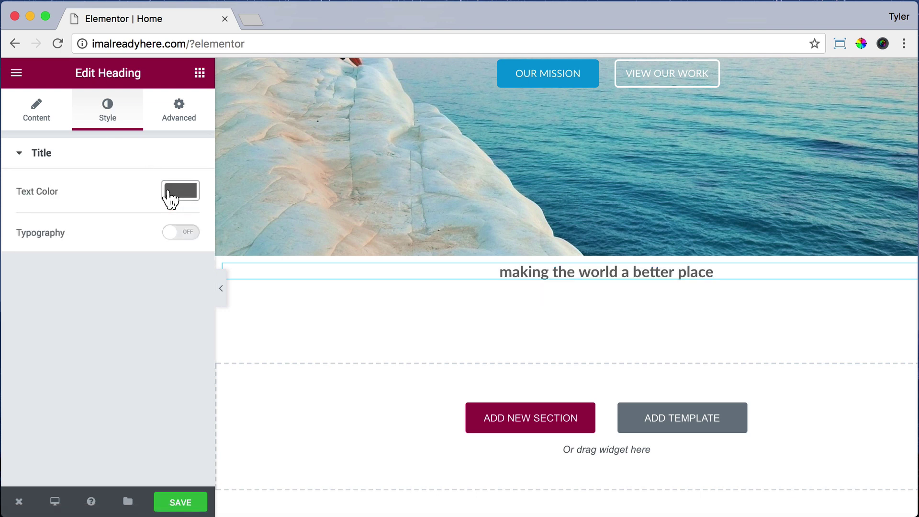
pyautogui.click(171, 235)
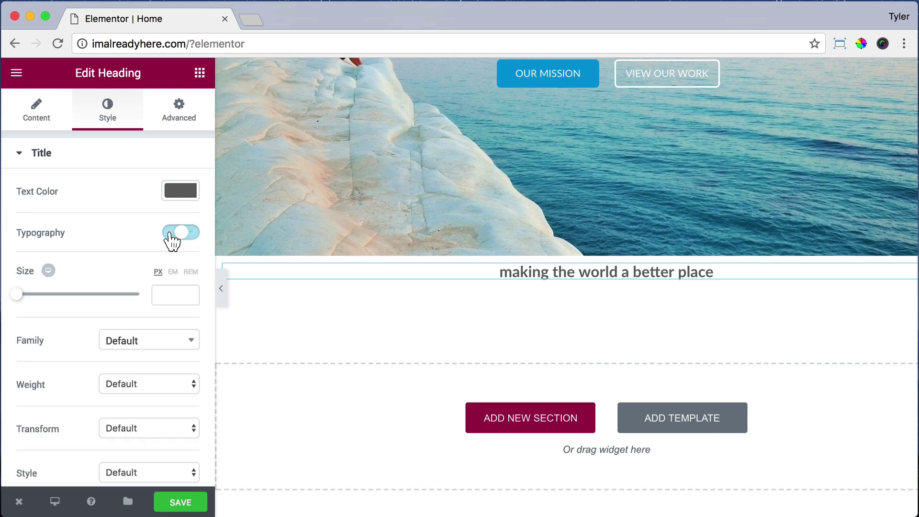
pyautogui.click(167, 295)
pyautogui.write('32')
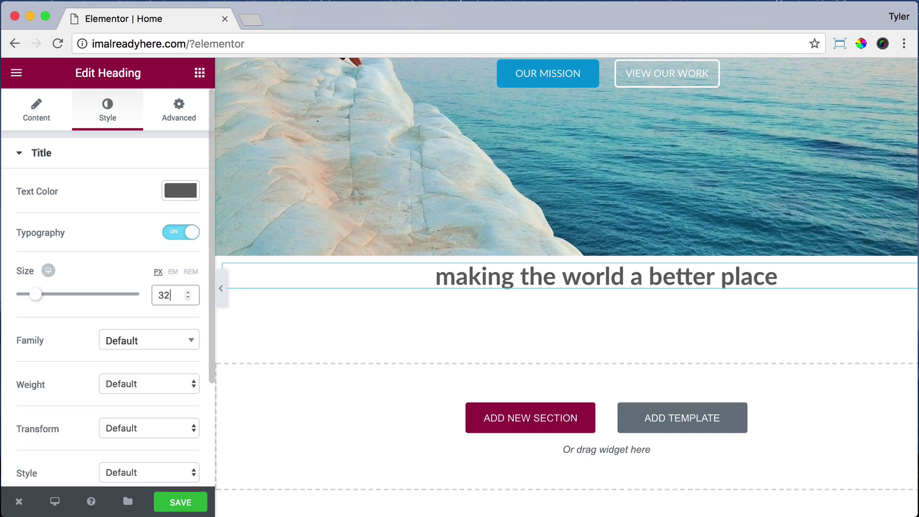
pyautogui.scroll(-2, 158, 332)
pyautogui.click(156, 335)
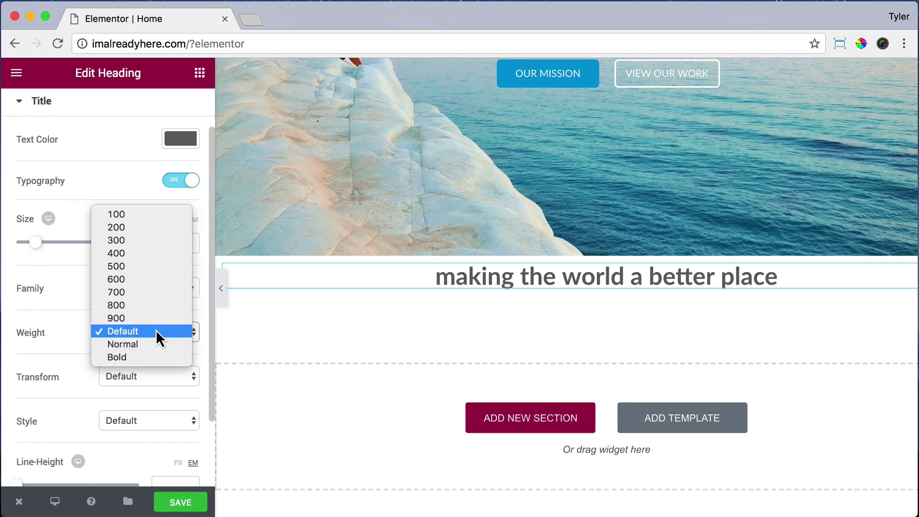
pyautogui.click(150, 242)
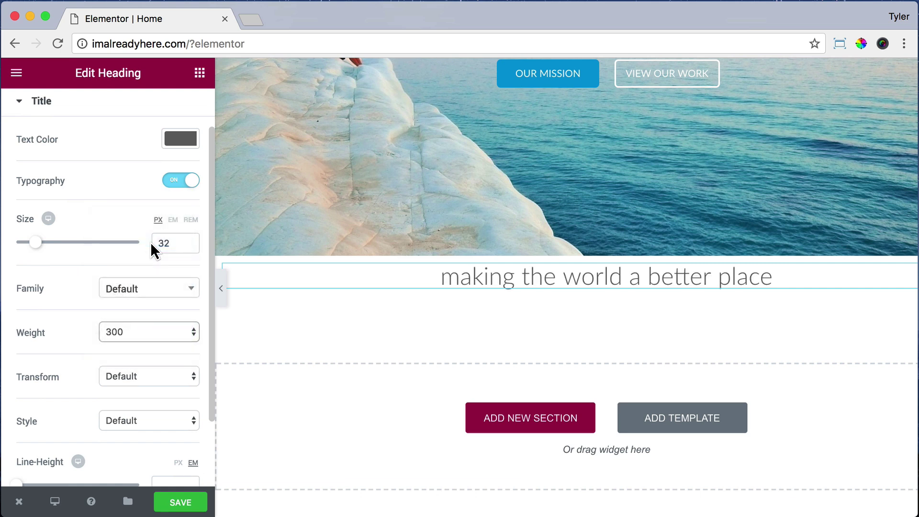
pyautogui.scroll(-3, 159, 335)
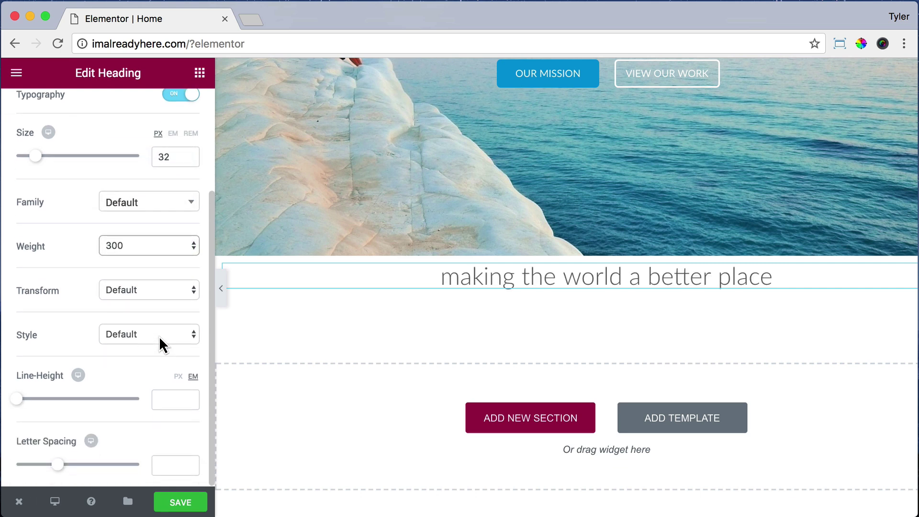
pyautogui.scroll(5, 159, 336)
# Step: Unlink the heading's margins and set top and bottom margin to 50 px
pyautogui.click(180, 117)
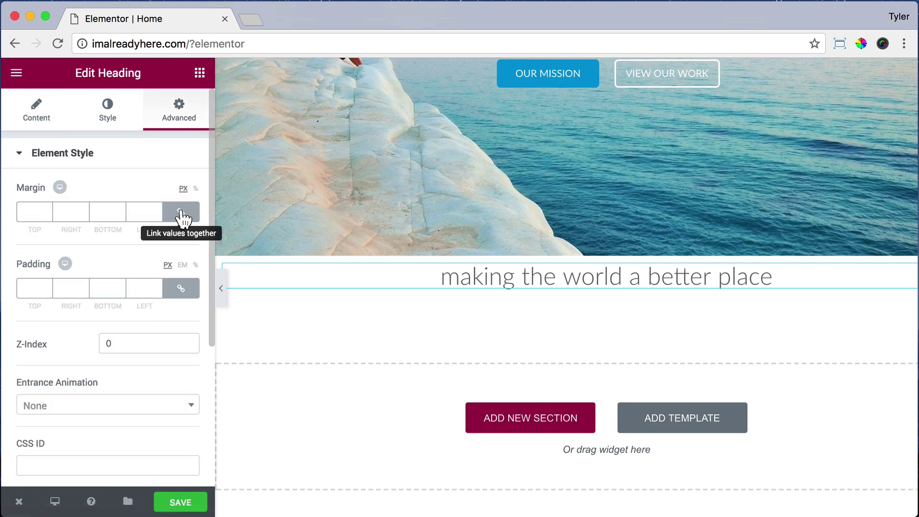
pyautogui.click(181, 213)
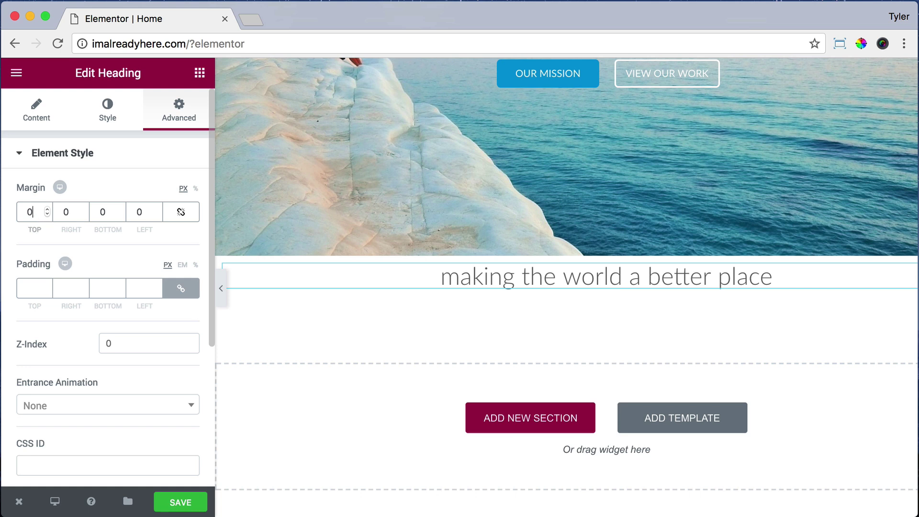
pyautogui.write('50')
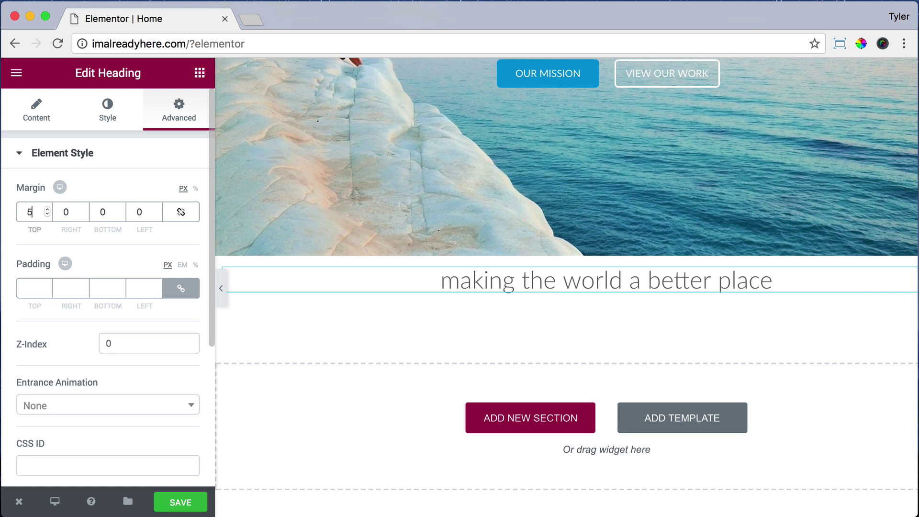
pyautogui.doubleClick(100, 214)
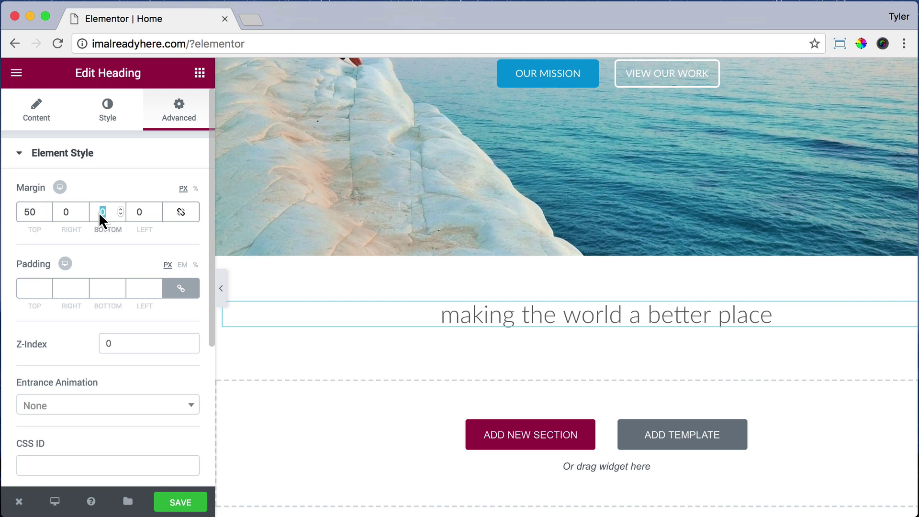
pyautogui.write('50')
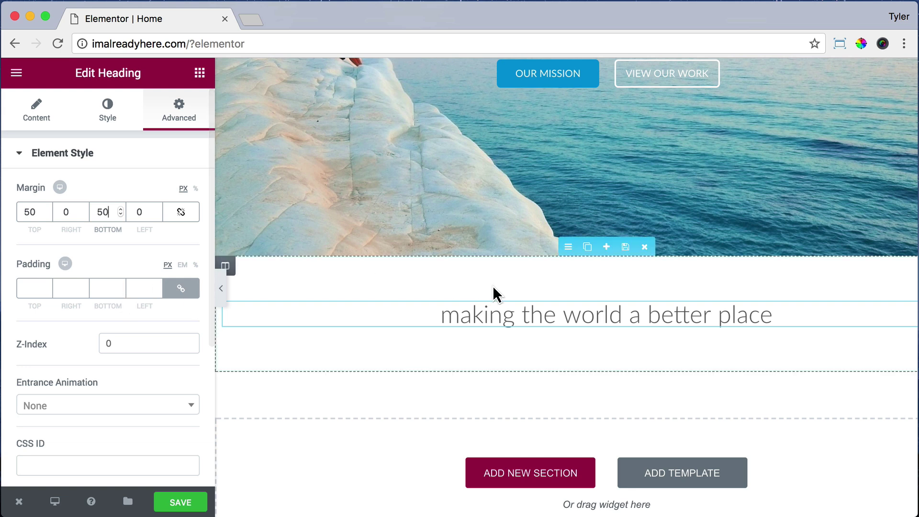
pyautogui.scroll(-2, 493, 293)
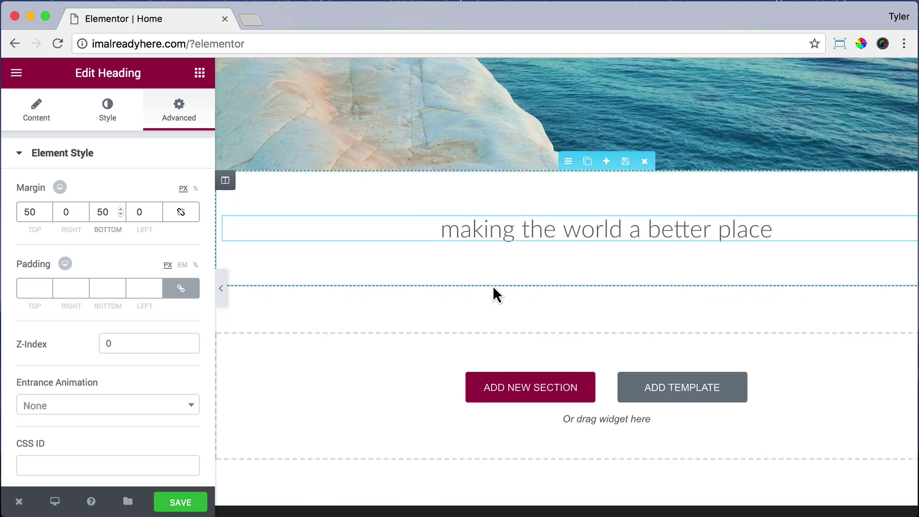
# Step: Add a three-column section below the heading with an Image widget in the first column
pyautogui.click(529, 399)
pyautogui.scroll(-2, 530, 402)
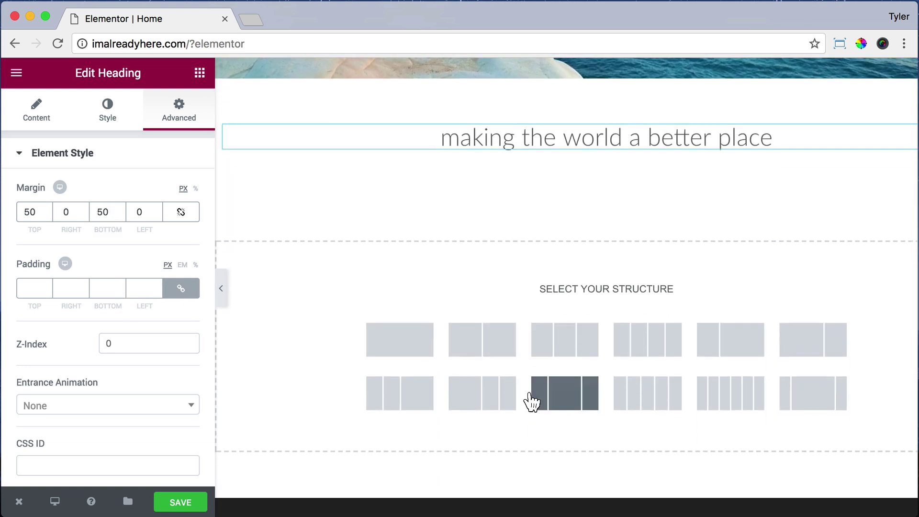
pyautogui.click(569, 346)
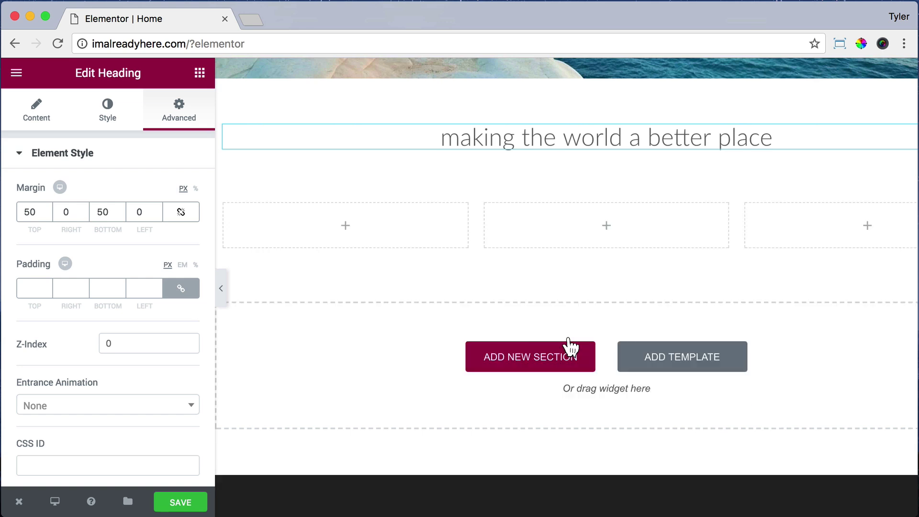
pyautogui.click(199, 74)
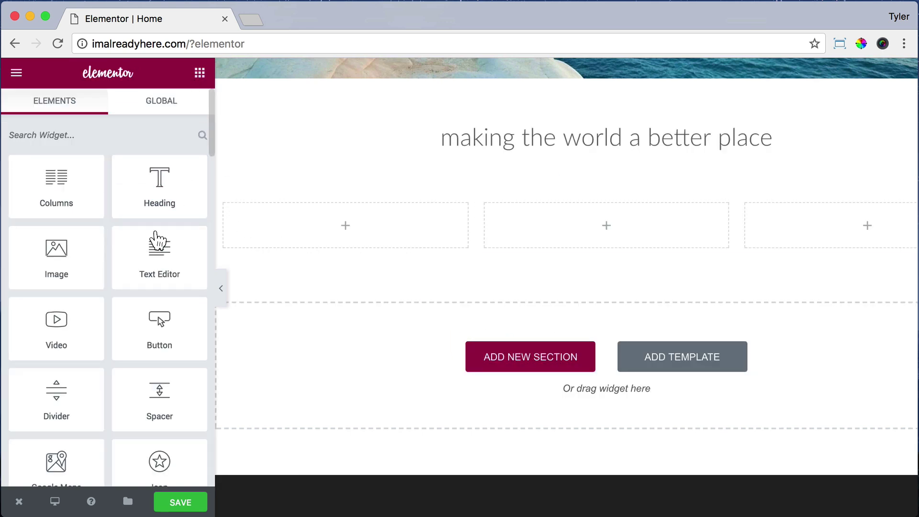
pyautogui.moveTo(61, 255); pyautogui.dragTo(378, 230)
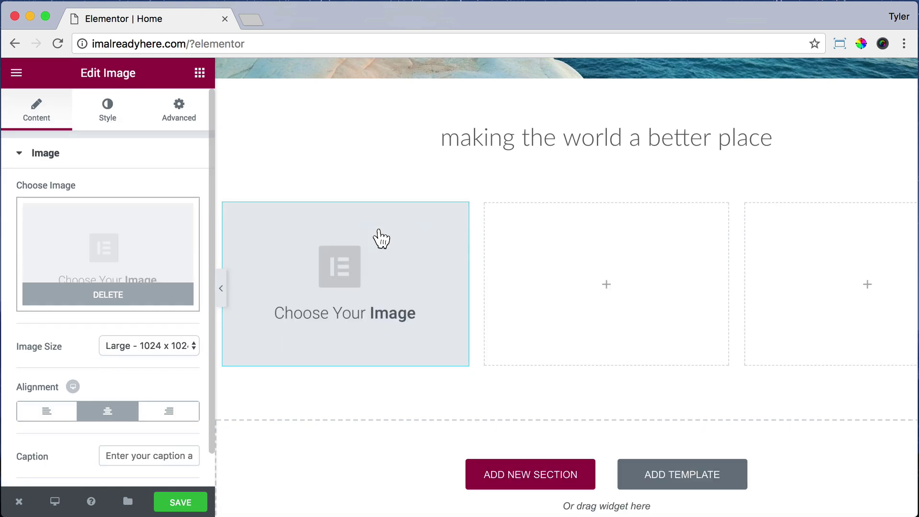
# Step: Add a Text Editor block under the image and centre its paragraph text
pyautogui.click(199, 73)
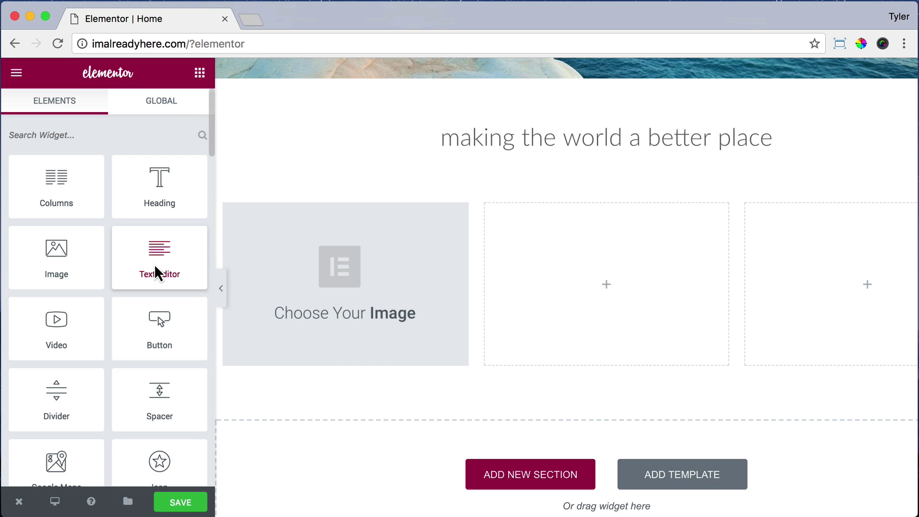
pyautogui.moveTo(155, 266); pyautogui.dragTo(330, 357)
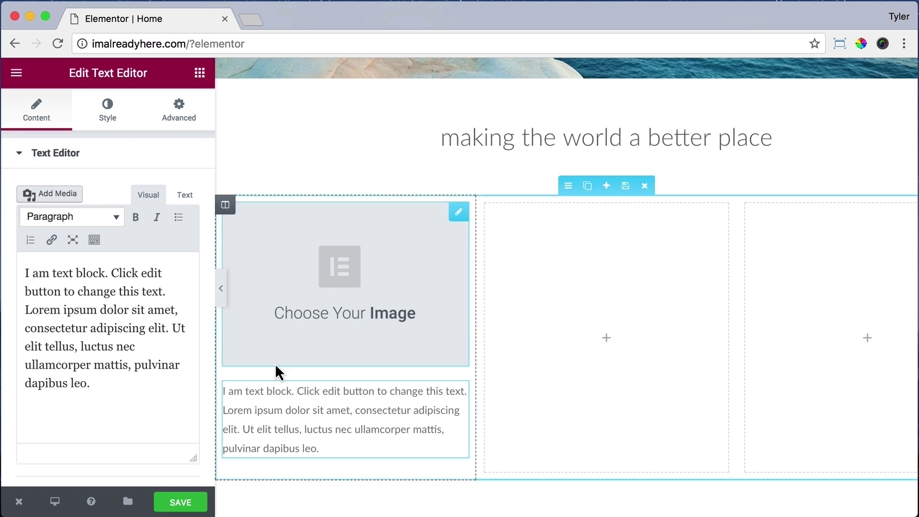
pyautogui.moveTo(121, 389); pyautogui.dragTo(1, 270)
pyautogui.click(94, 239)
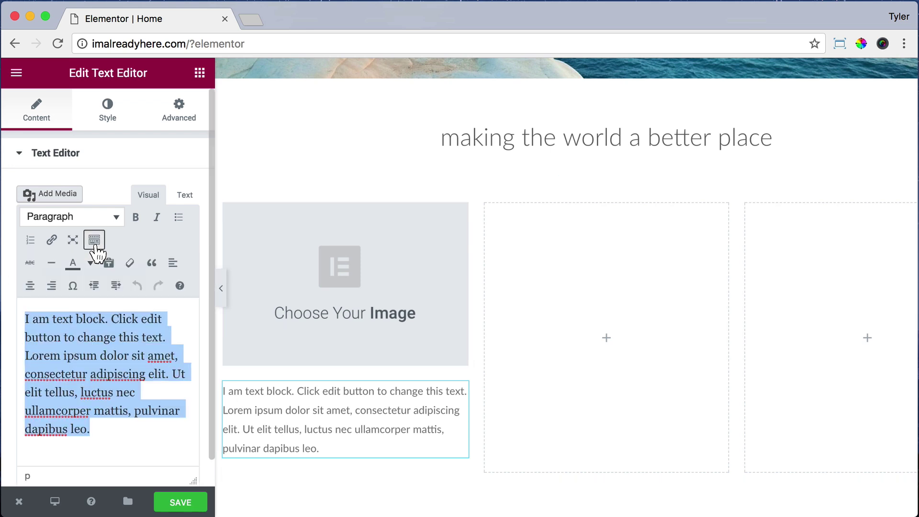
pyautogui.click(95, 242)
pyautogui.click(95, 242)
pyautogui.click(29, 290)
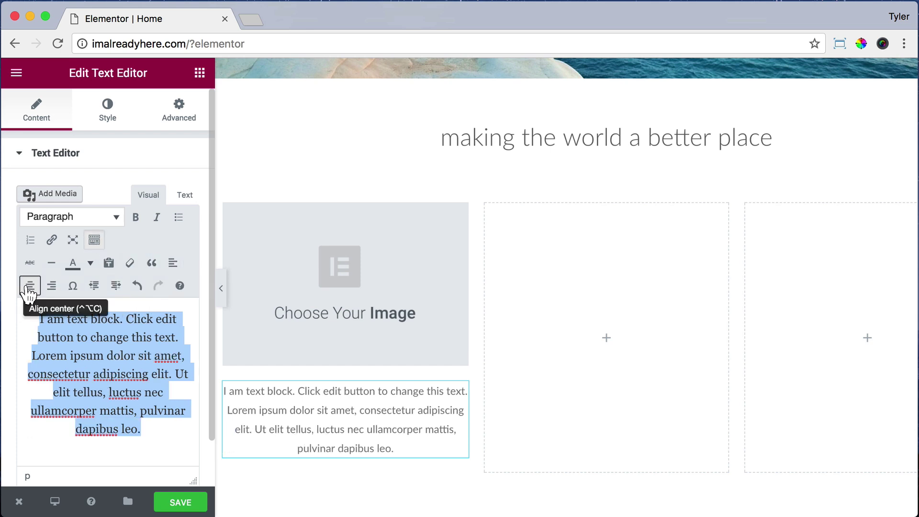
pyautogui.click(171, 111)
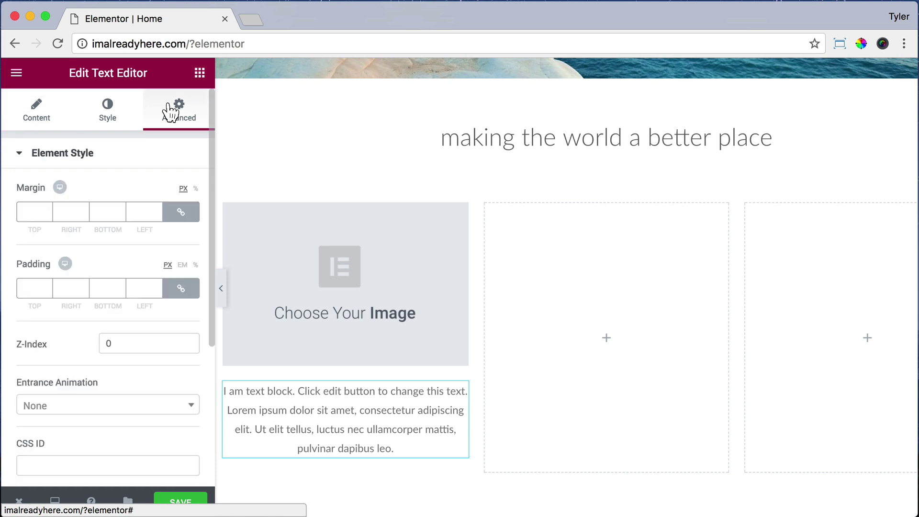
# Step: Unlink the text block's padding and set its right and left padding to 20 px
pyautogui.click(180, 290)
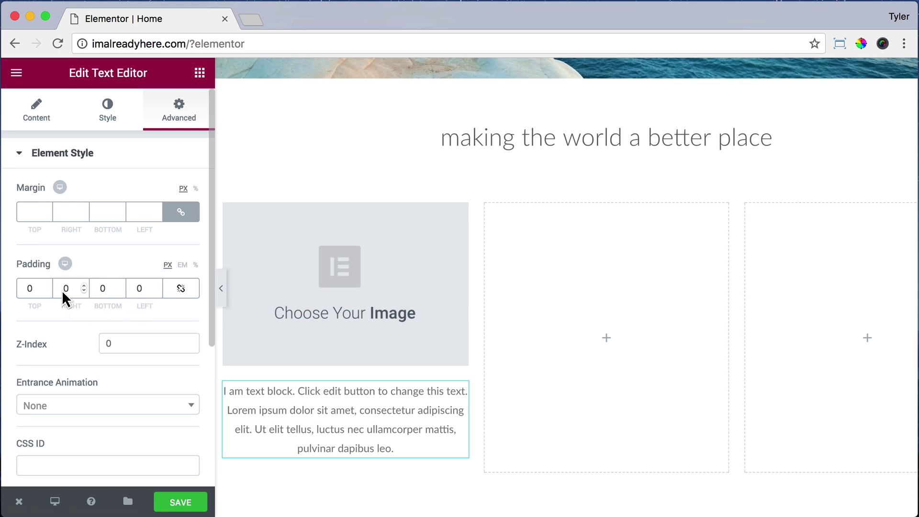
pyautogui.write('20')
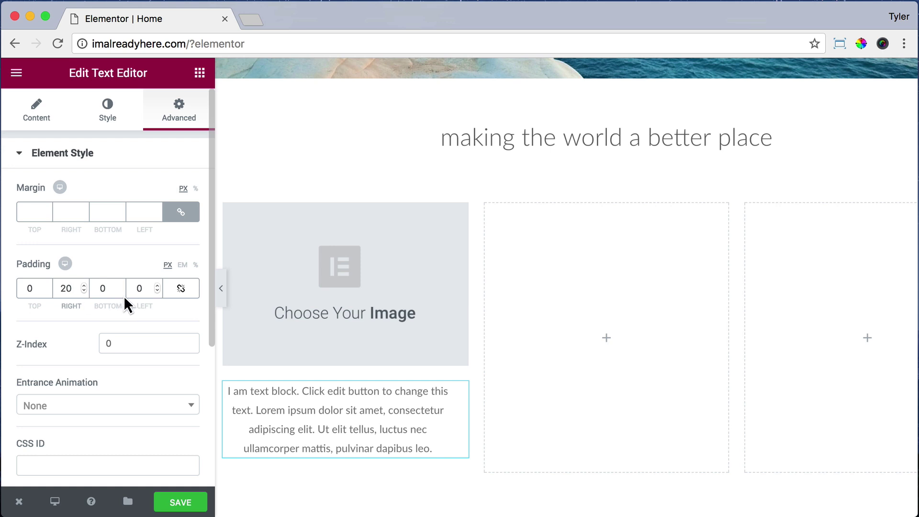
pyautogui.doubleClick(138, 292)
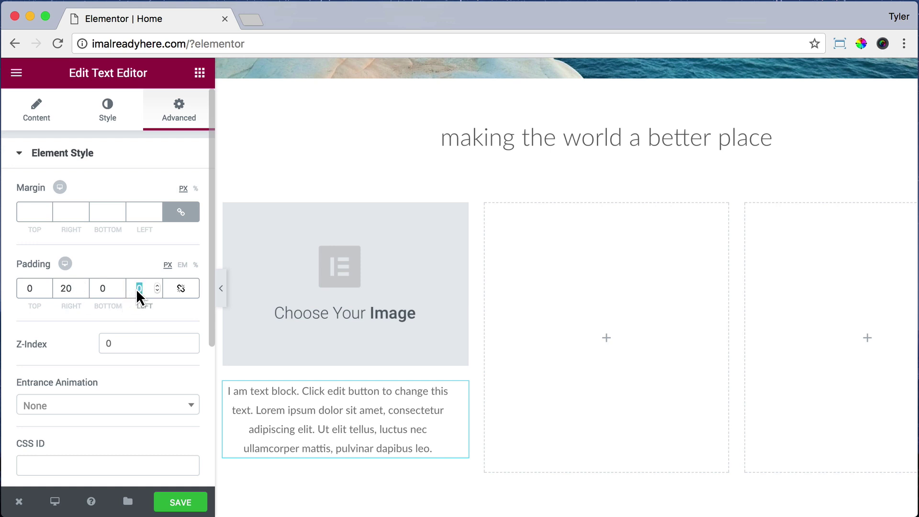
pyautogui.write('20')
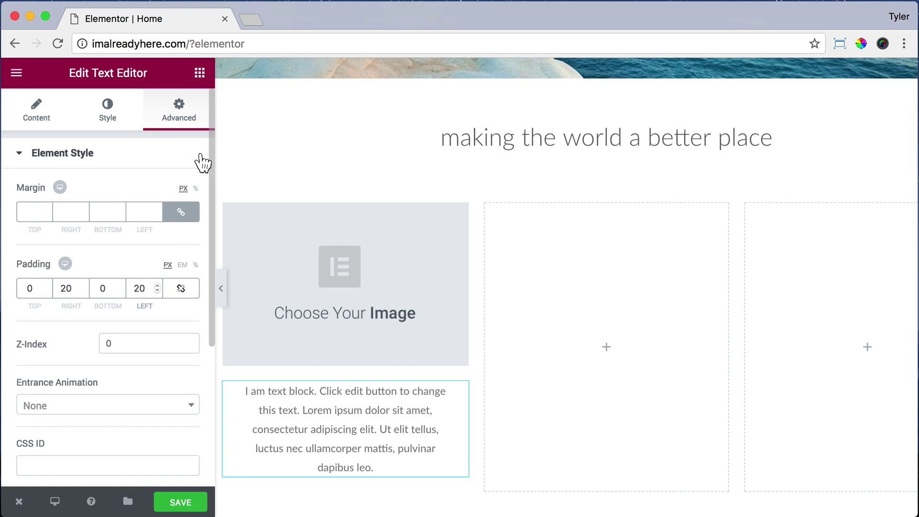
pyautogui.click(200, 73)
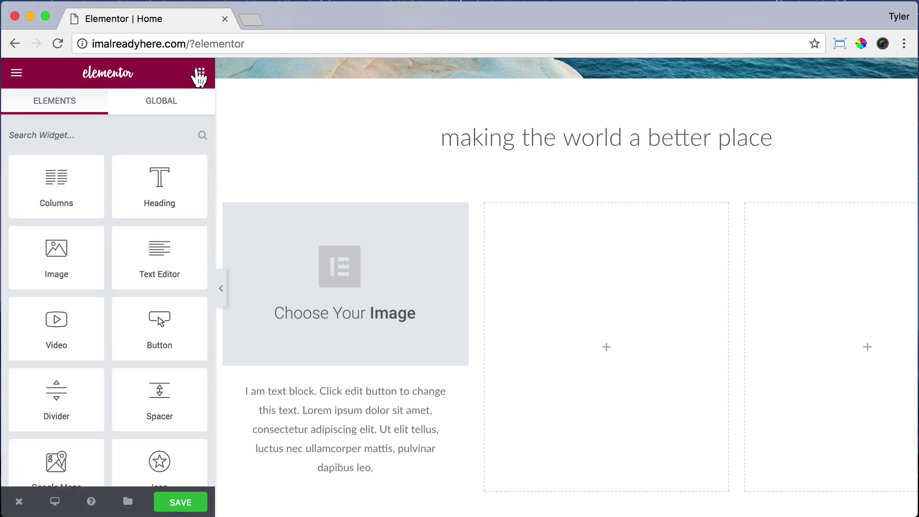
# Step: Add a Button widget below the first column's text and centre it
pyautogui.moveTo(161, 330); pyautogui.dragTo(348, 481)
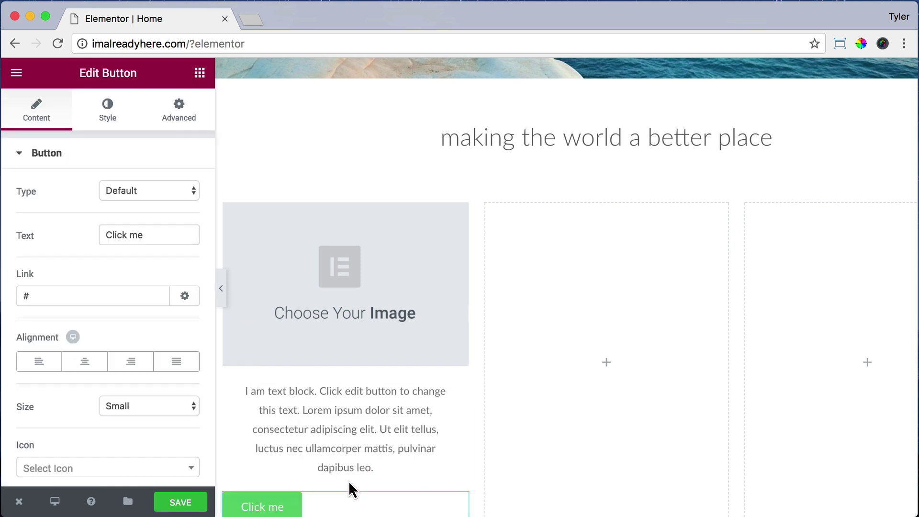
pyautogui.scroll(-2, 407, 404)
pyautogui.click(85, 364)
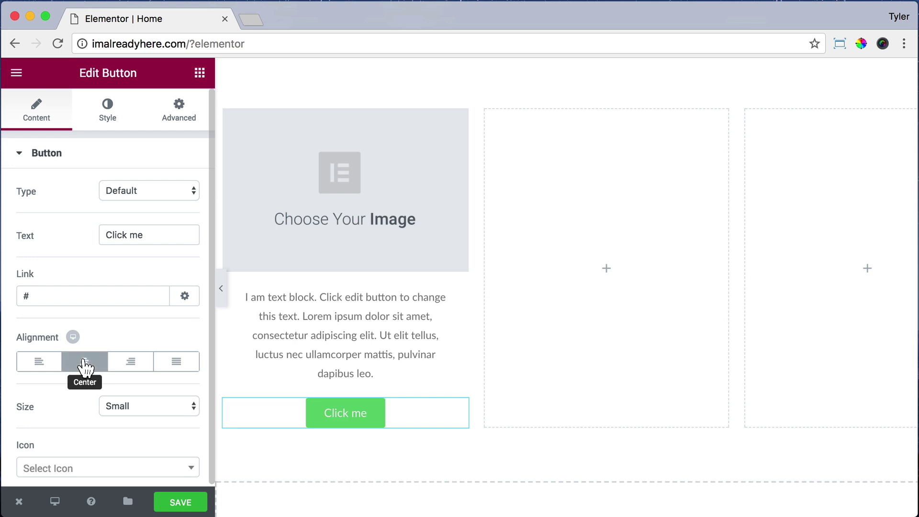
# Step: Enable custom typography on the button and set its text size to 12
pyautogui.click(103, 121)
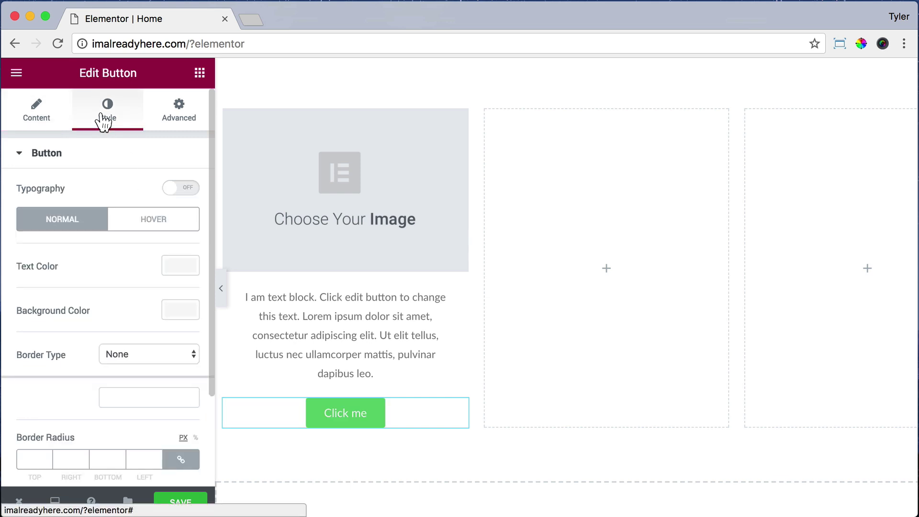
pyautogui.click(170, 189)
pyautogui.click(167, 251)
pyautogui.write('12')
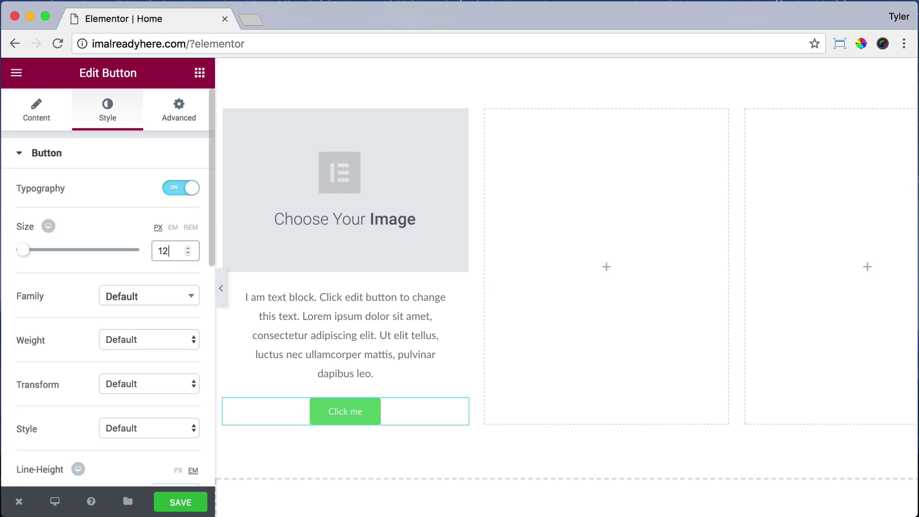
pyautogui.scroll(-10, 127, 324)
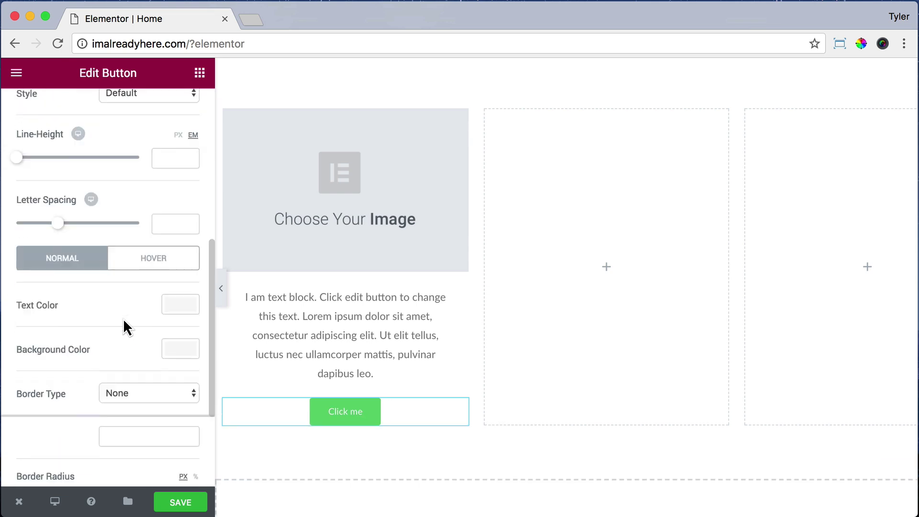
# Step: Set the button's background colour to #1097d3
pyautogui.click(180, 329)
pyautogui.click(72, 331)
pyautogui.write('109')
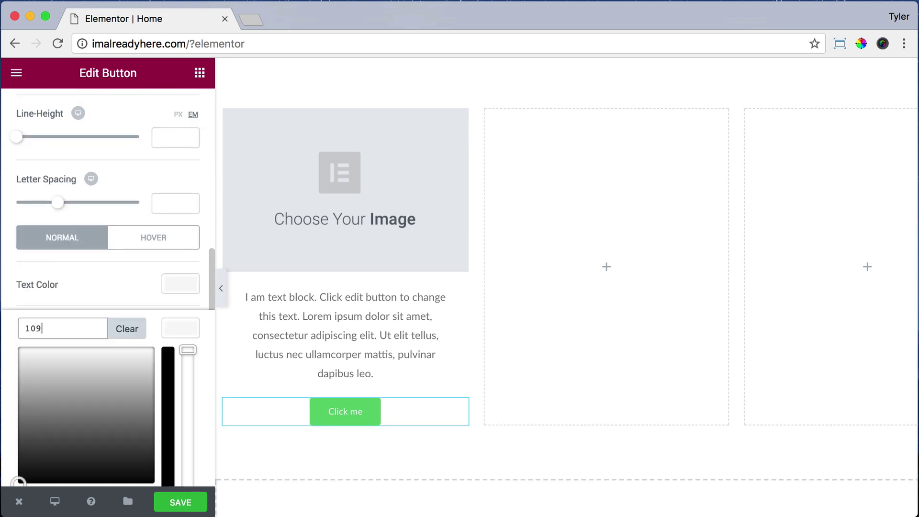
pyautogui.write('7d3')
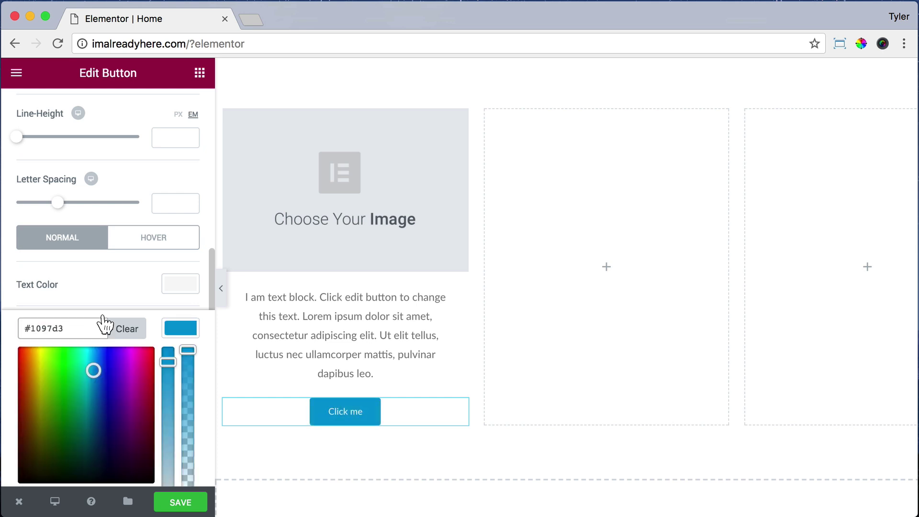
pyautogui.click(186, 329)
pyautogui.scroll(-2, 185, 333)
pyautogui.scroll(-3, 185, 334)
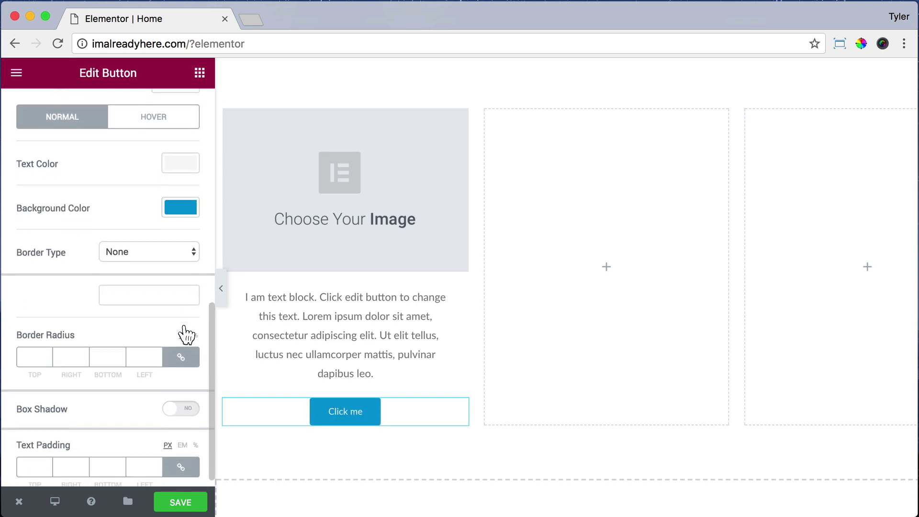
pyautogui.scroll(4, 186, 334)
pyautogui.scroll(5, 184, 335)
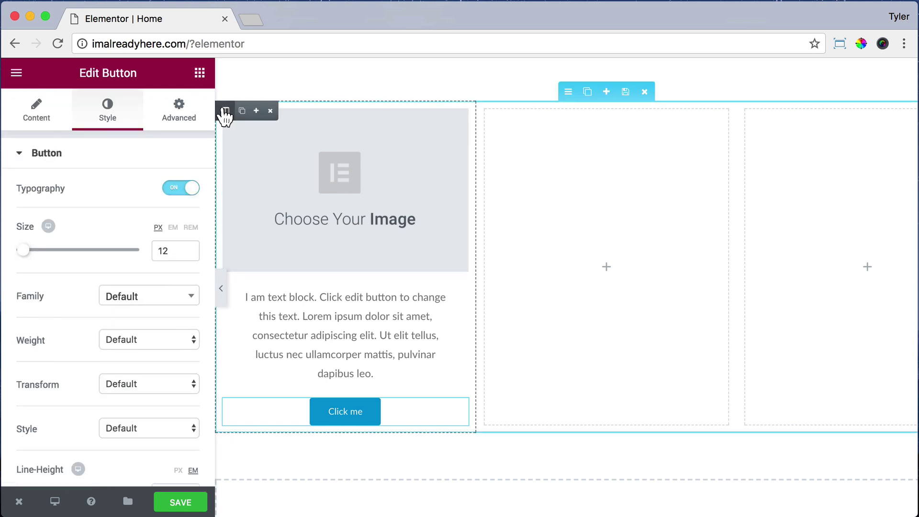
# Step: Duplicate the first column twice, then delete the two leftover empty columns
pyautogui.click(244, 111)
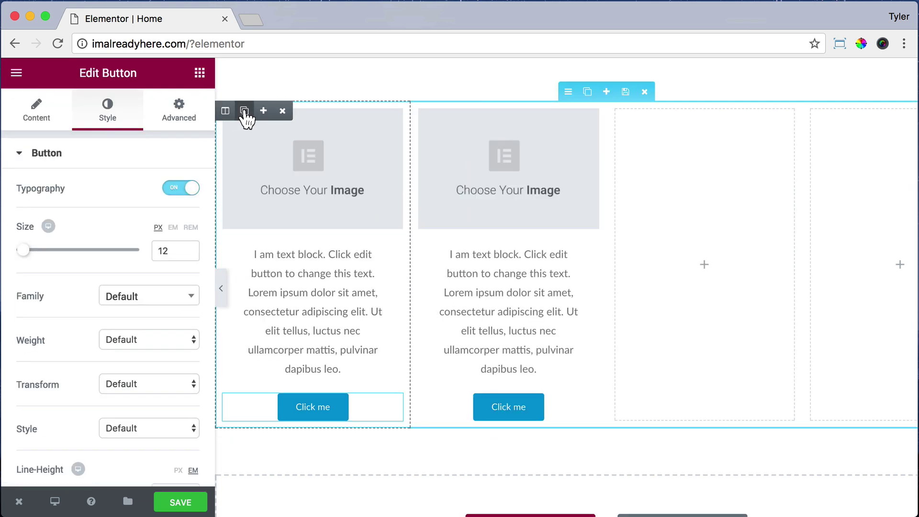
pyautogui.click(244, 111)
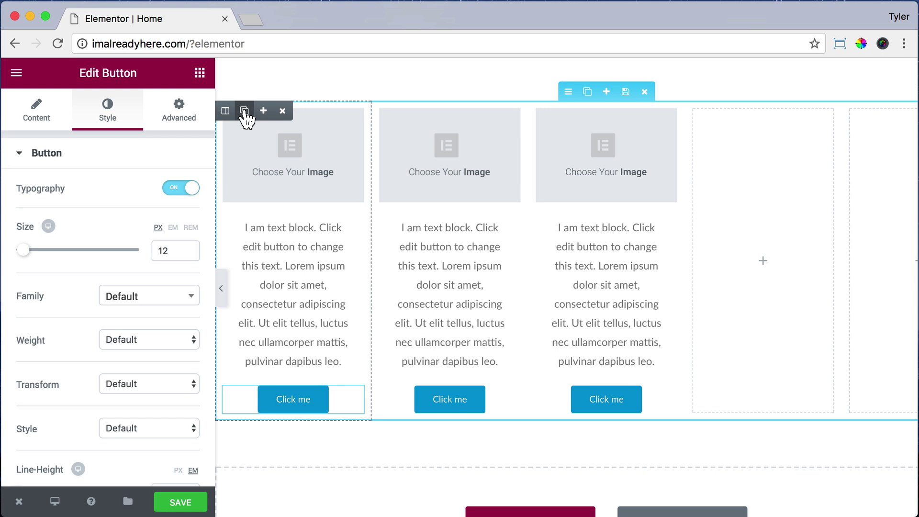
pyautogui.moveTo(695, 115)
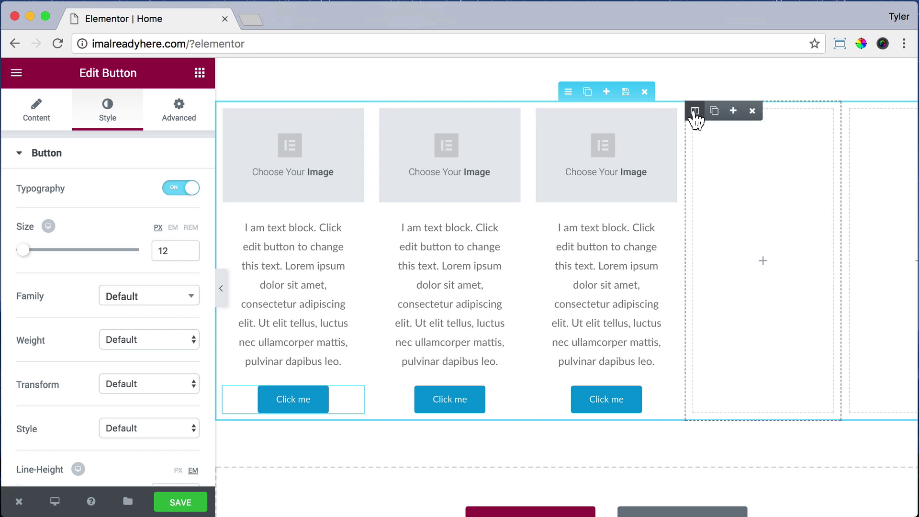
pyautogui.click(751, 112)
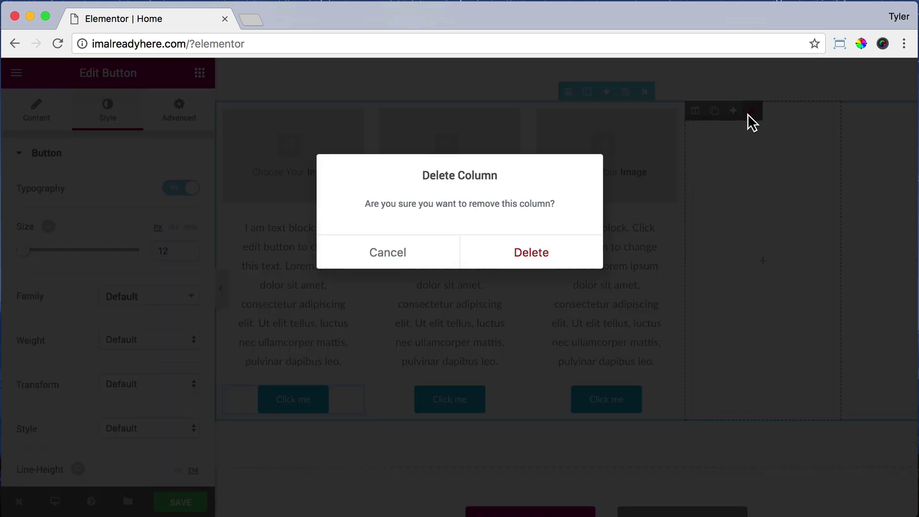
pyautogui.click(550, 254)
pyautogui.moveTo(820, 118)
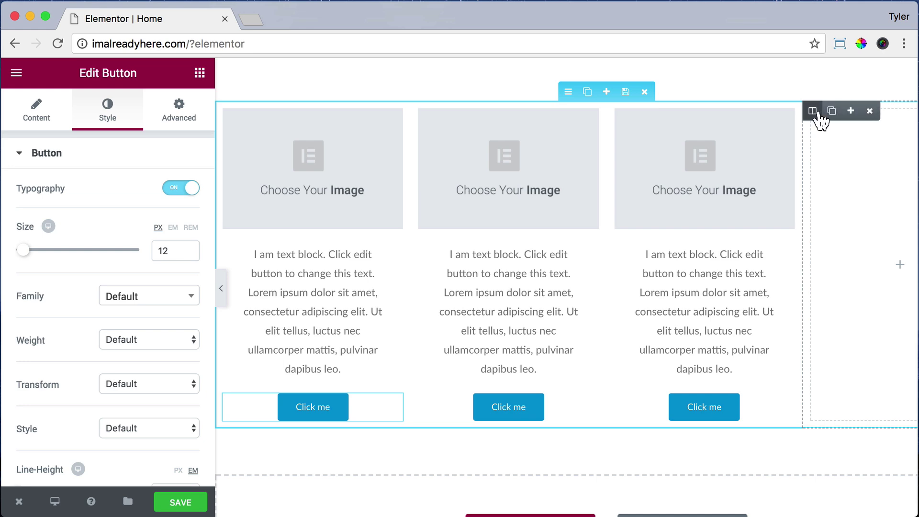
pyautogui.click(869, 110)
pyautogui.click(550, 252)
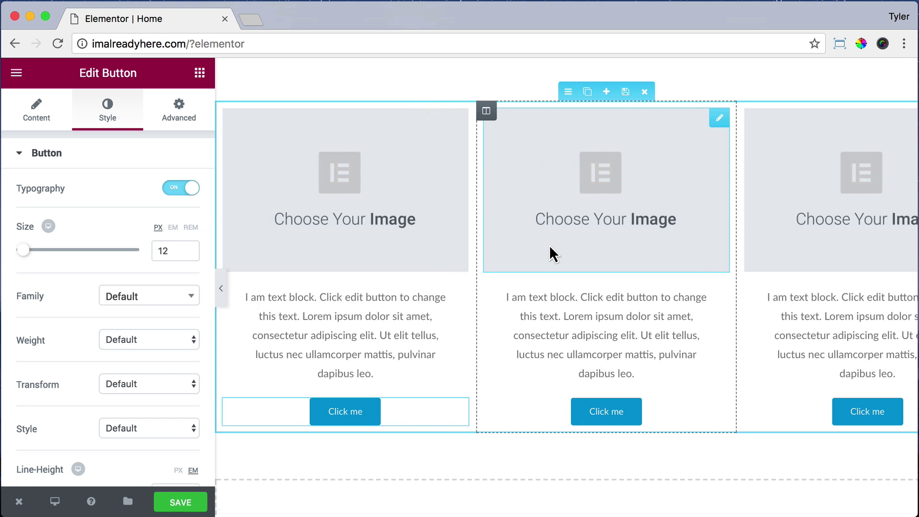
# Step: Upload float.png from the Icons folder into the first column's image
pyautogui.click(313, 198)
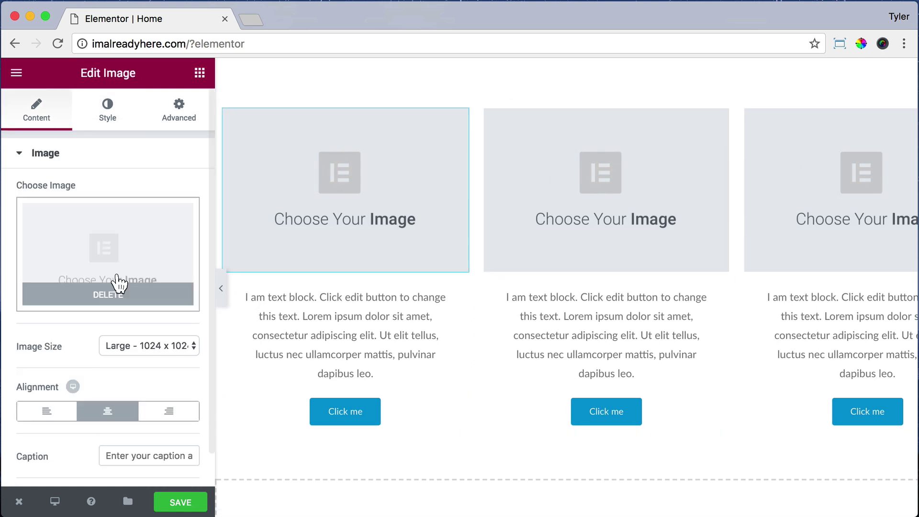
pyautogui.click(105, 257)
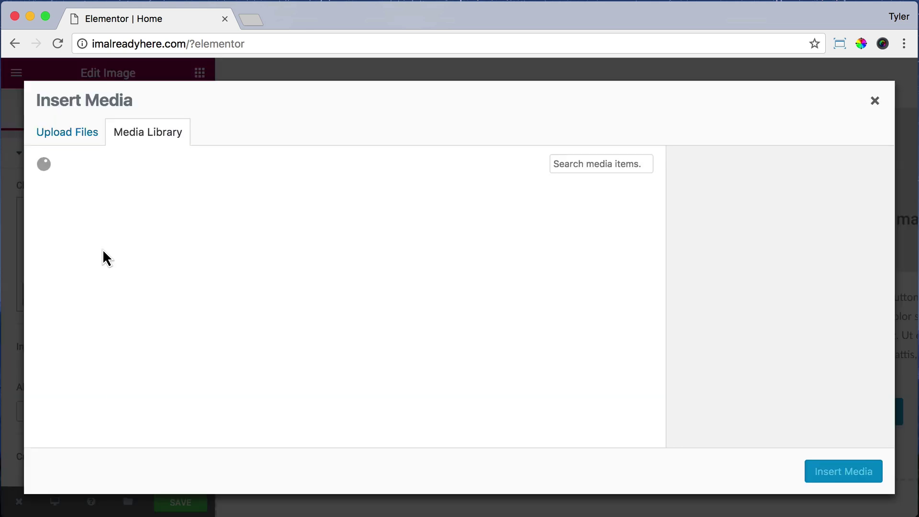
pyautogui.click(72, 134)
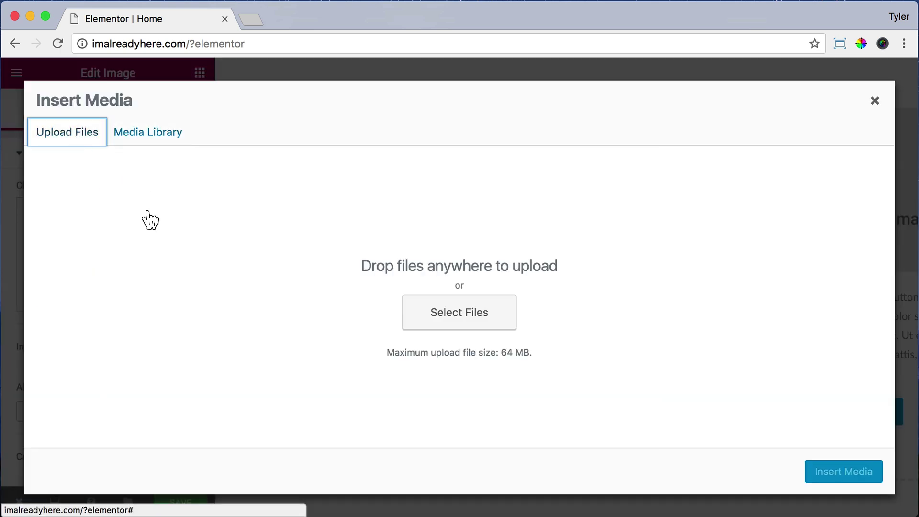
pyautogui.click(423, 313)
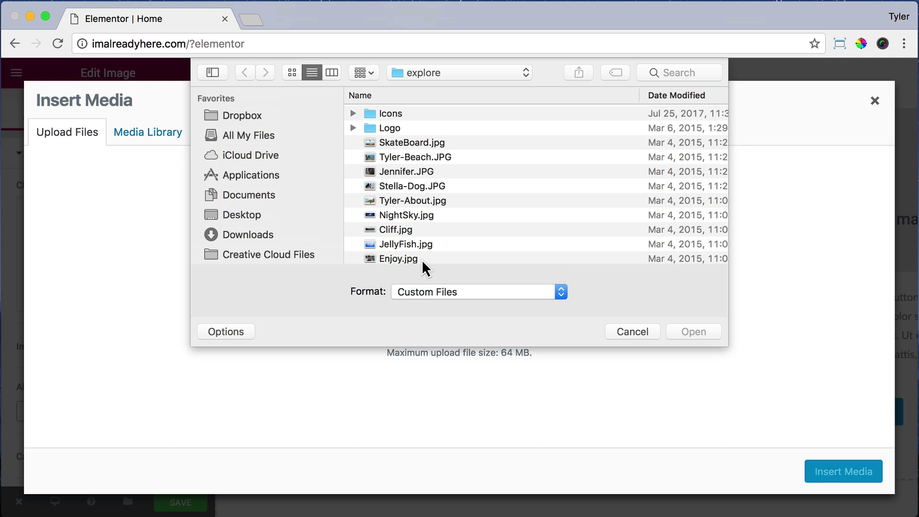
pyautogui.doubleClick(389, 113)
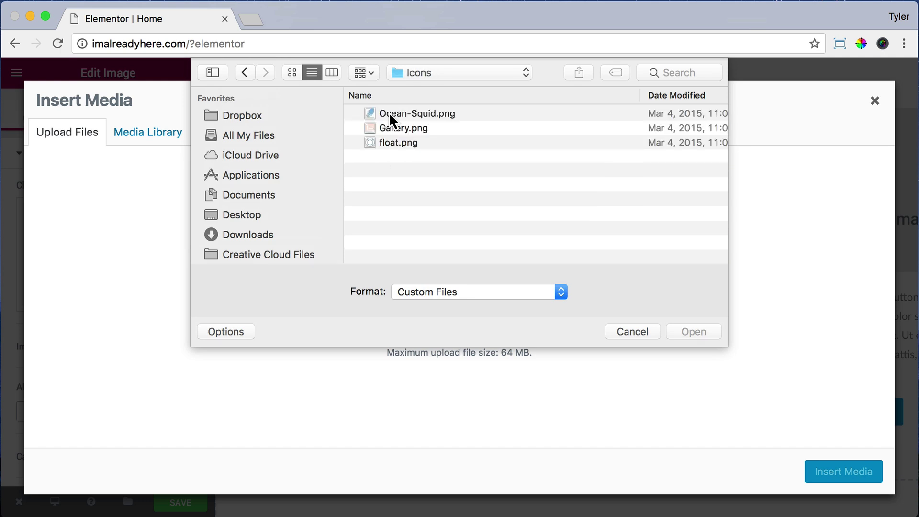
pyautogui.click(391, 143)
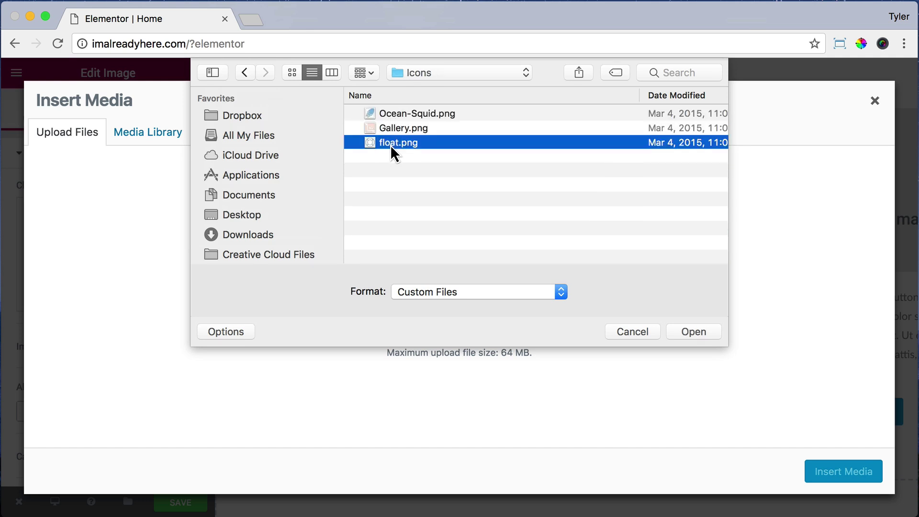
pyautogui.click(687, 334)
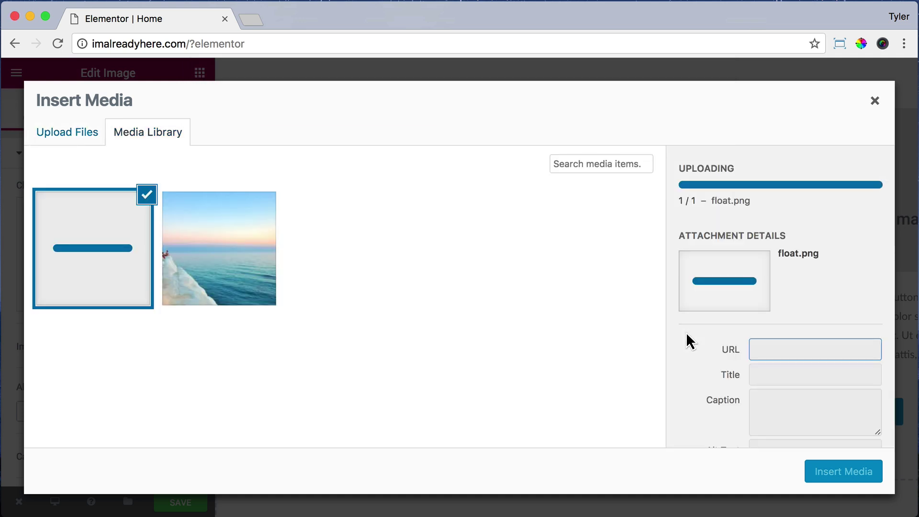
pyautogui.click(829, 474)
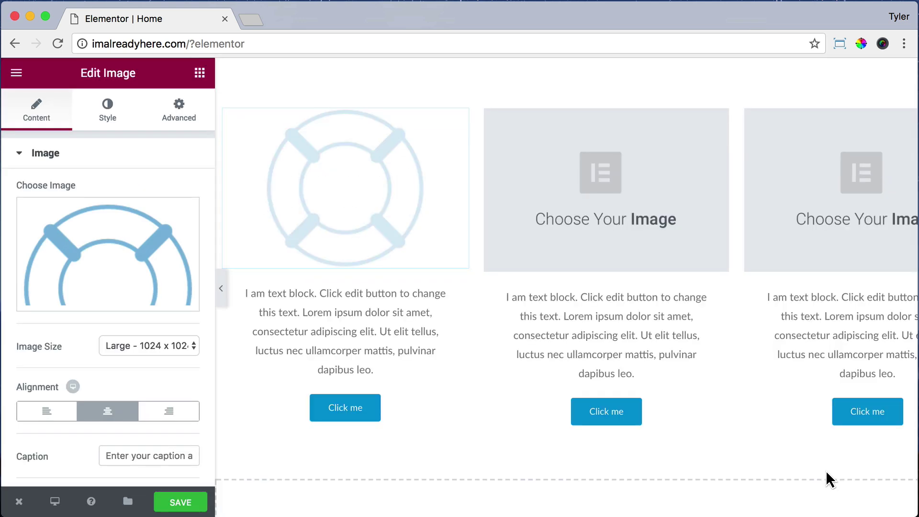
# Step: Upload Gallery.png into the middle column's image
pyautogui.click(601, 196)
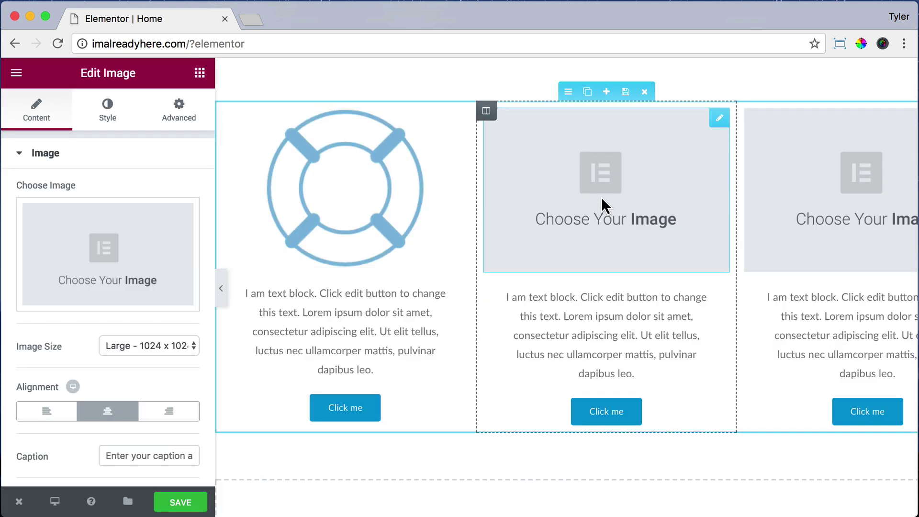
pyautogui.click(111, 243)
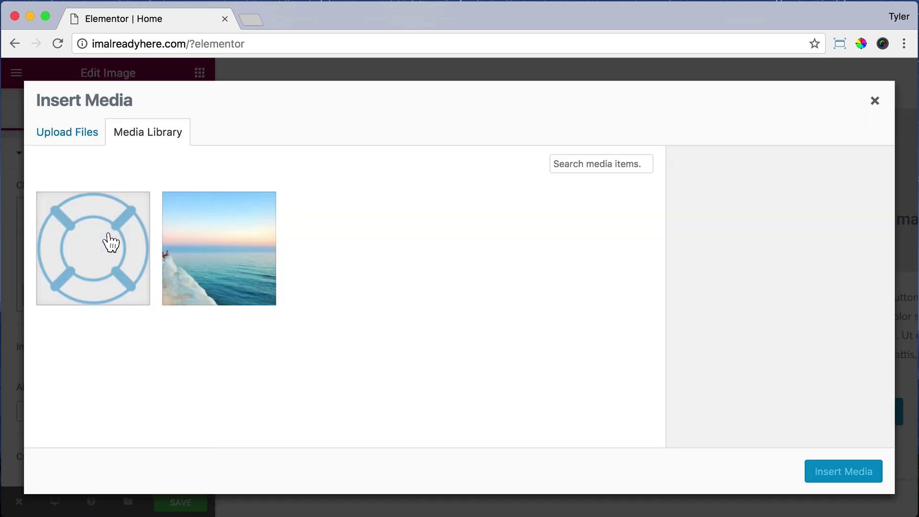
pyautogui.click(85, 139)
pyautogui.click(446, 315)
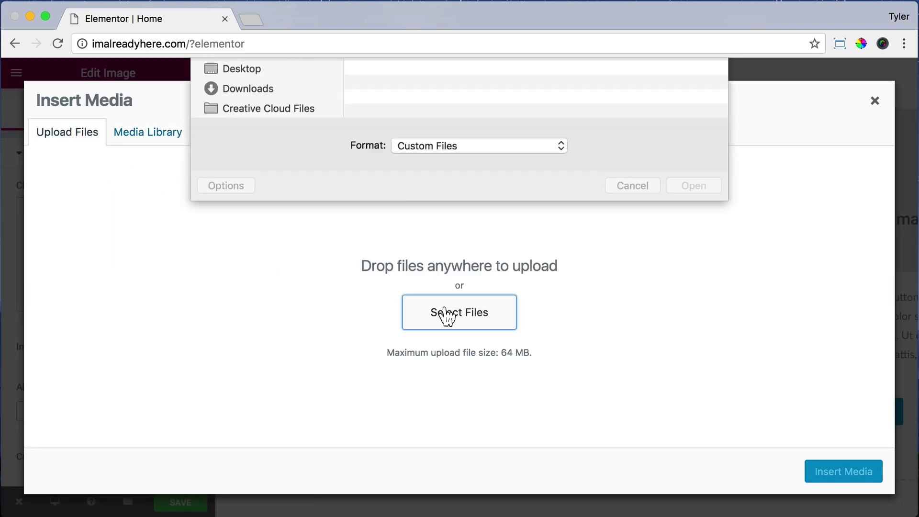
pyautogui.click(415, 127)
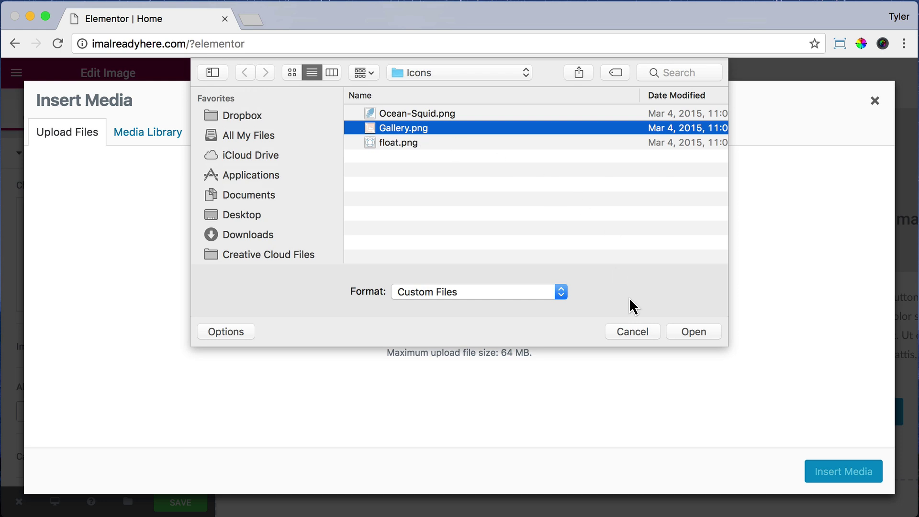
pyautogui.click(696, 332)
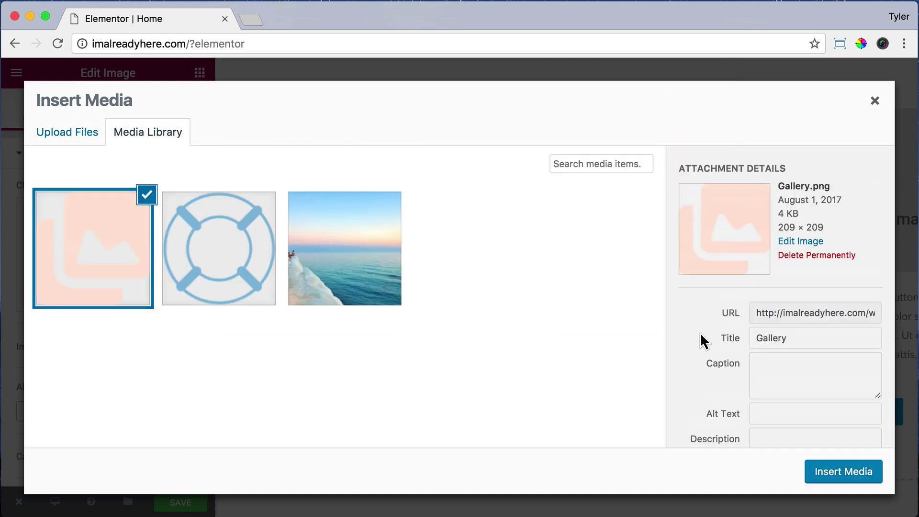
pyautogui.click(842, 484)
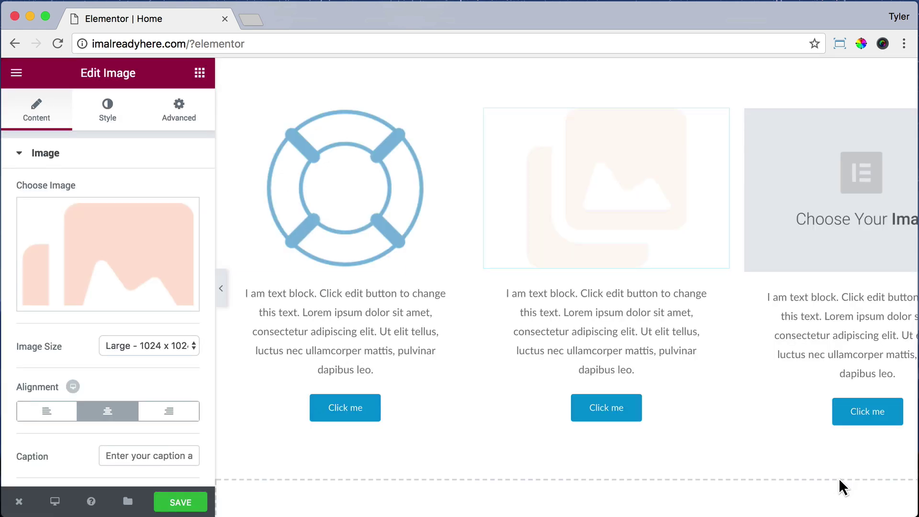
# Step: Upload Ocean-Squid.png into the third column's image
pyautogui.click(839, 217)
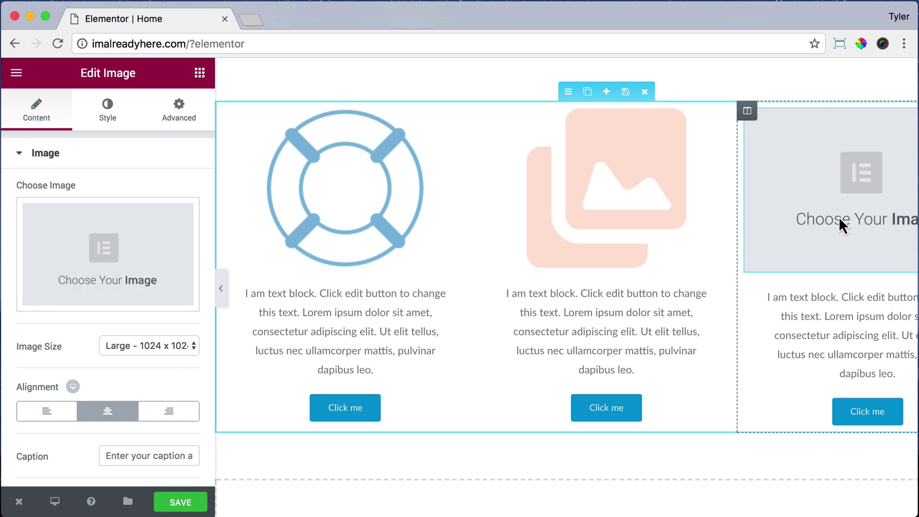
pyautogui.click(86, 261)
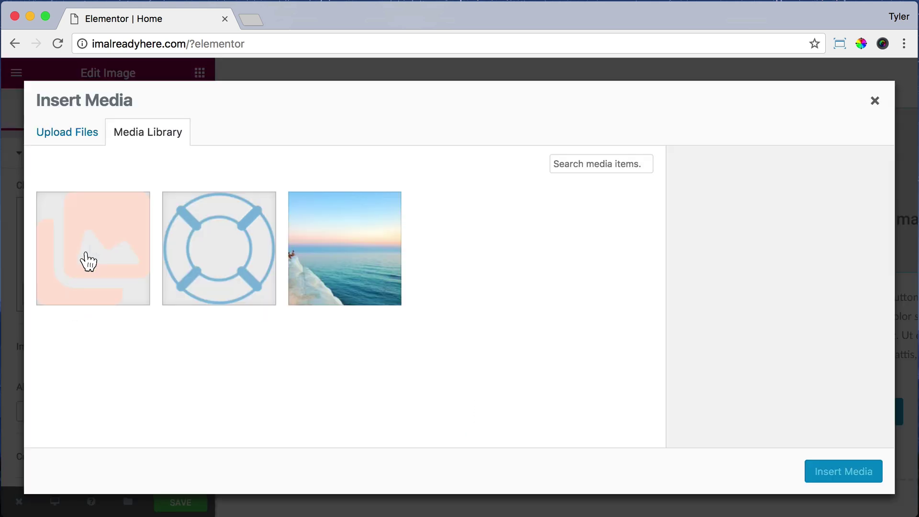
pyautogui.click(71, 136)
pyautogui.click(463, 318)
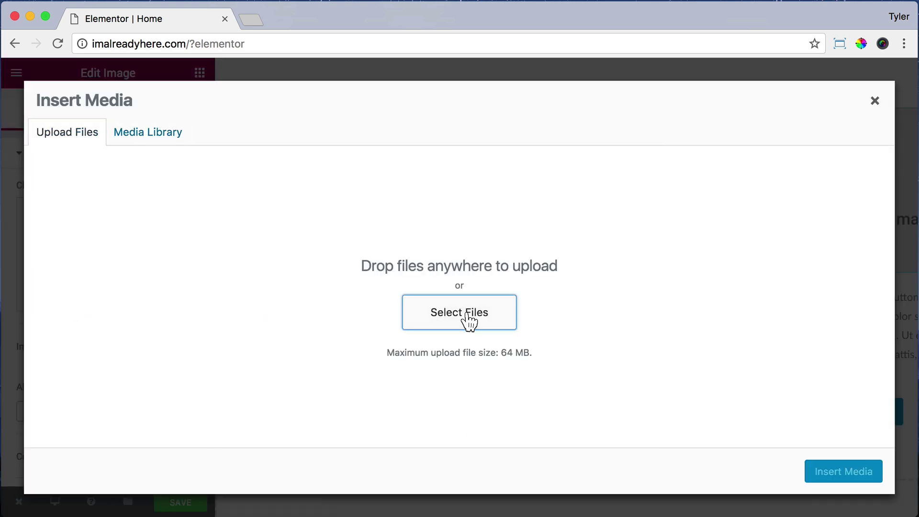
pyautogui.click(455, 114)
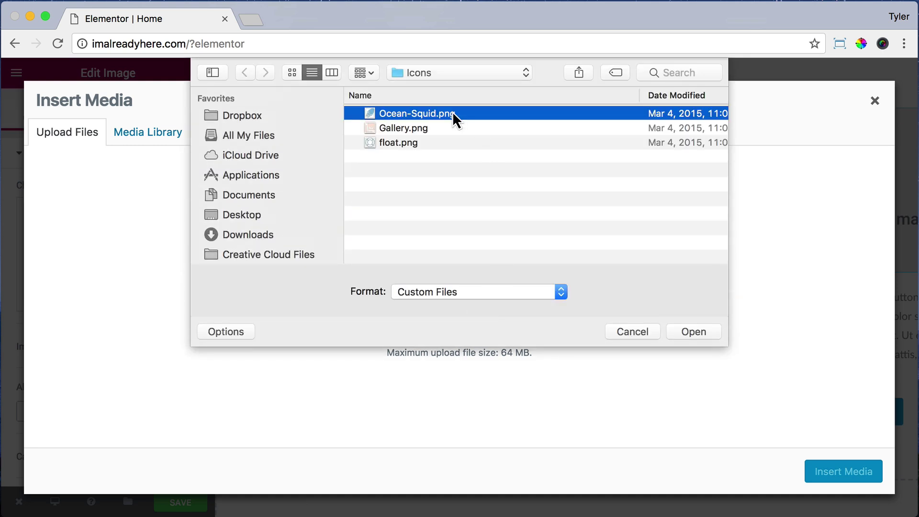
pyautogui.click(691, 332)
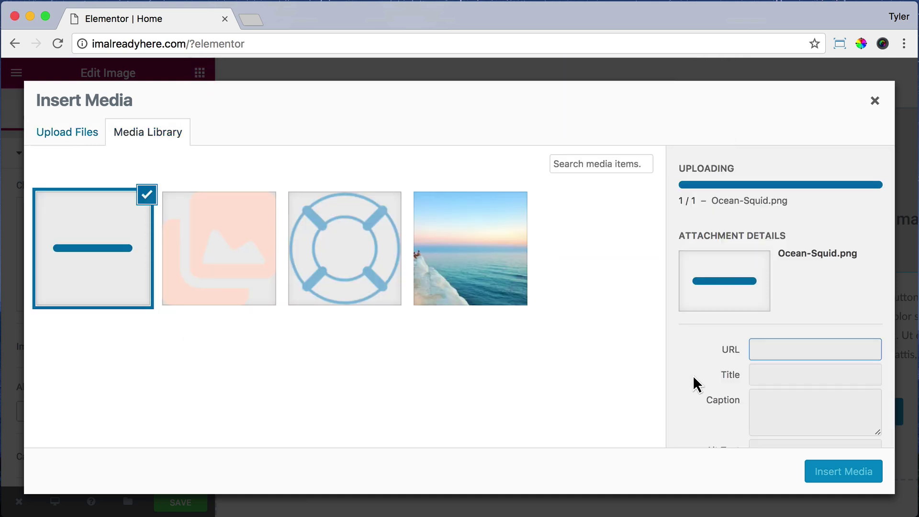
pyautogui.click(839, 473)
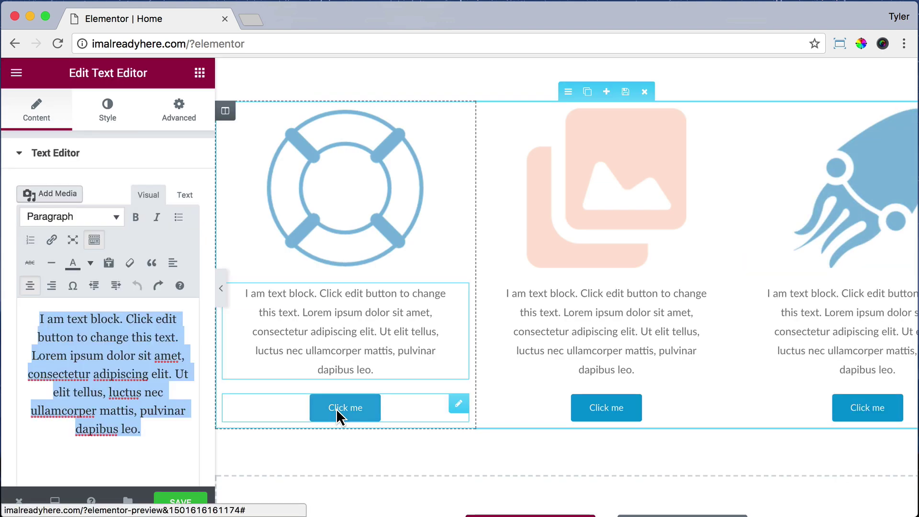
# Step: Replace the first text block with 'services' and paste the description below as plain text
pyautogui.moveTo(146, 429); pyautogui.dragTo(33, 318)
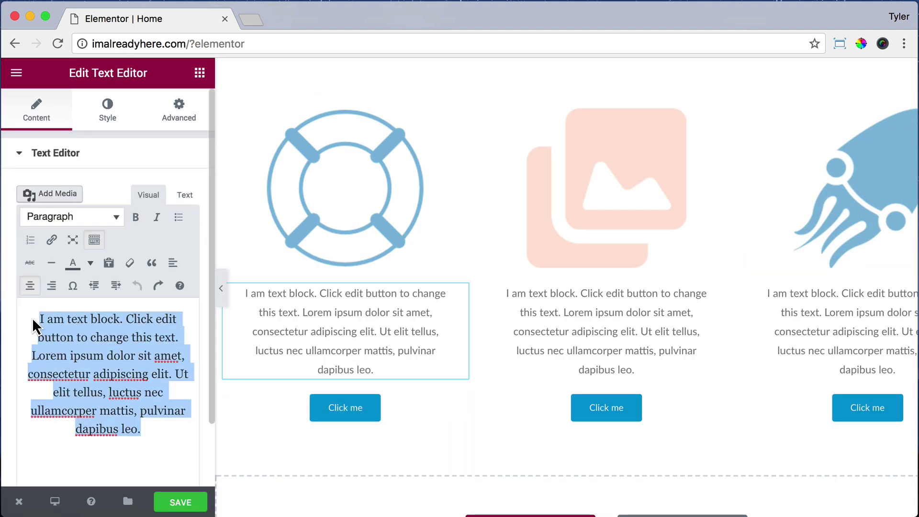
pyautogui.press('BackSpace')
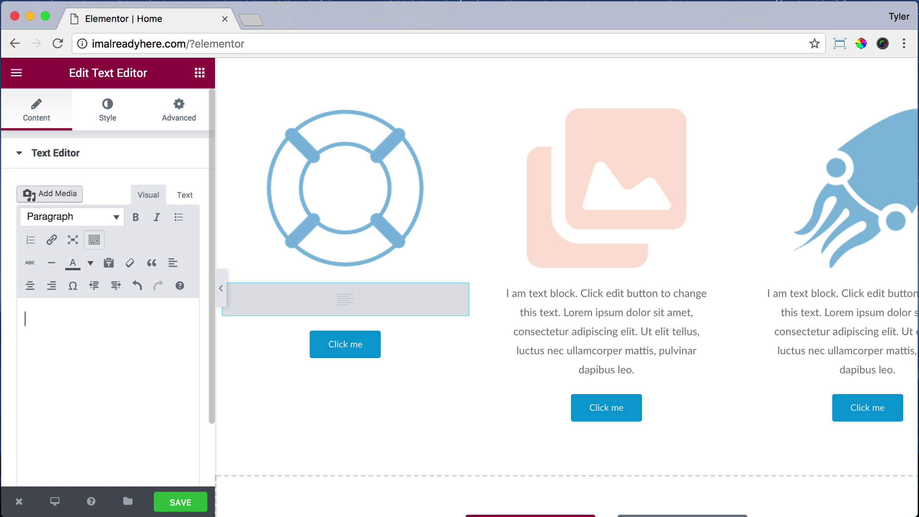
pyautogui.write('services')
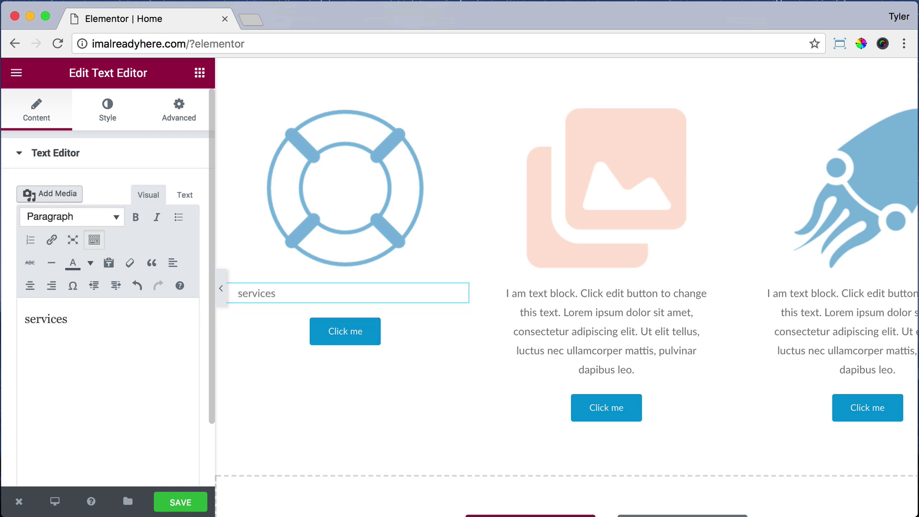
pyautogui.press('Return')
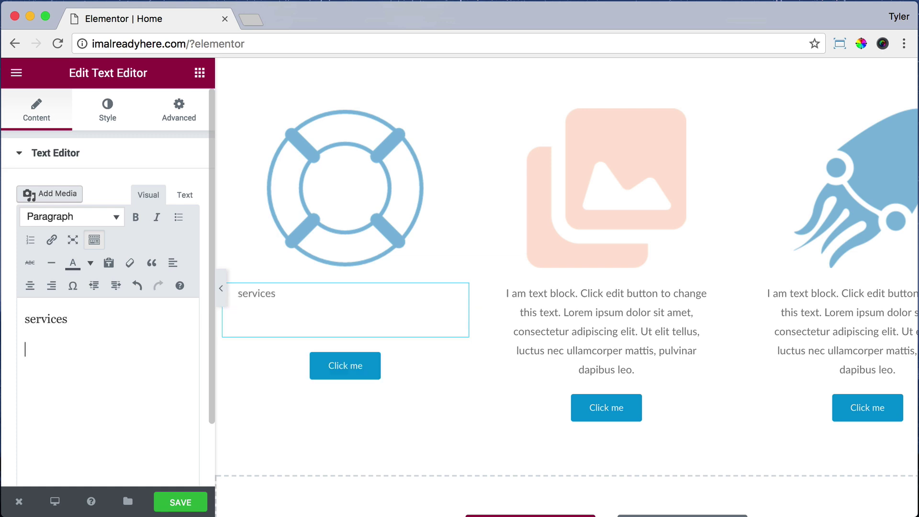
pyautogui.click(109, 263)
pyautogui.write('We help you relax so you can go within and begin your work.  This helps you reflect so you can enjoy your life.')
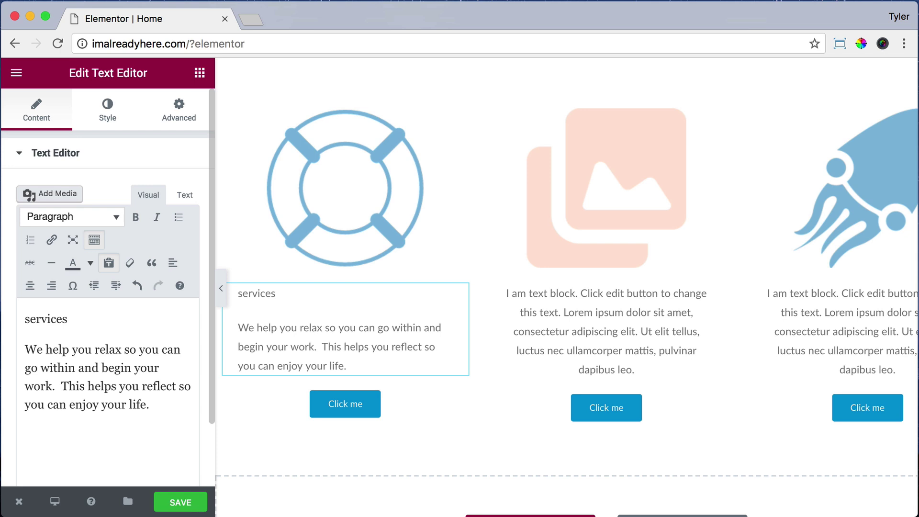
# Step: Make 'services' a centred Heading 3 and centre its description paragraph
pyautogui.doubleClick(47, 318)
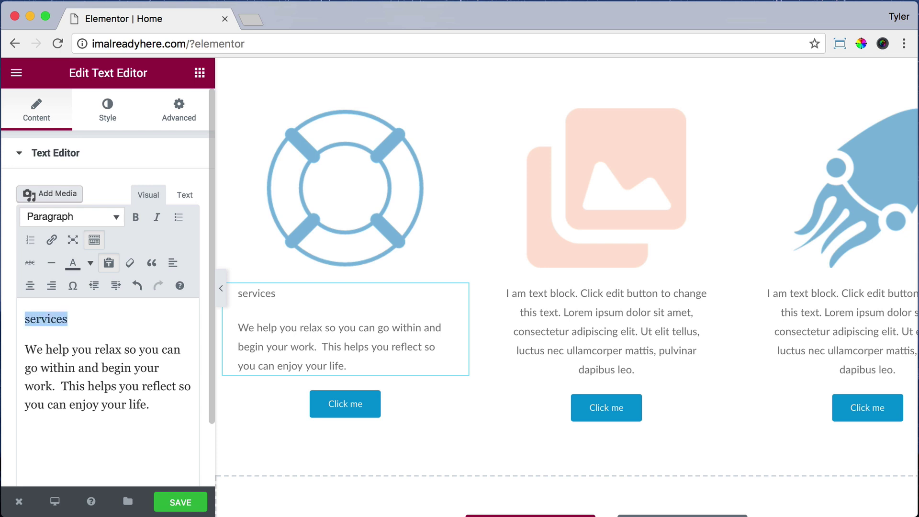
pyautogui.click(109, 215)
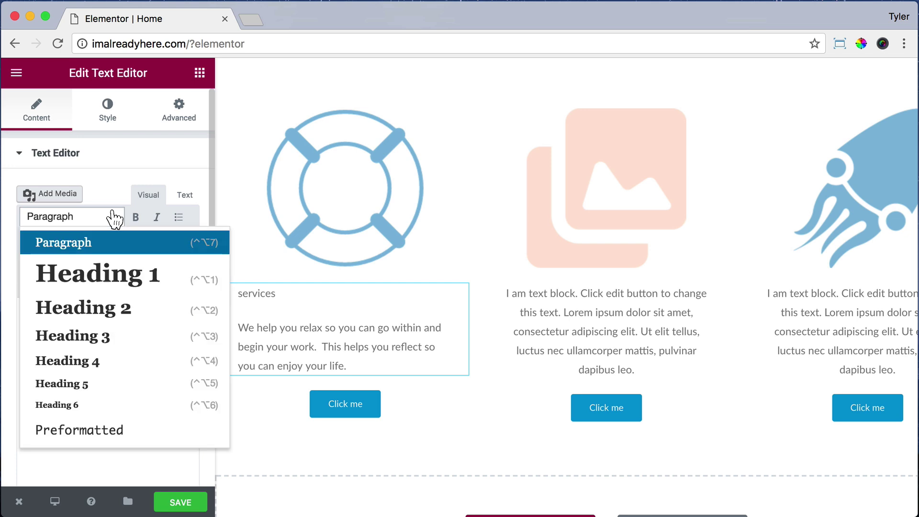
pyautogui.click(104, 337)
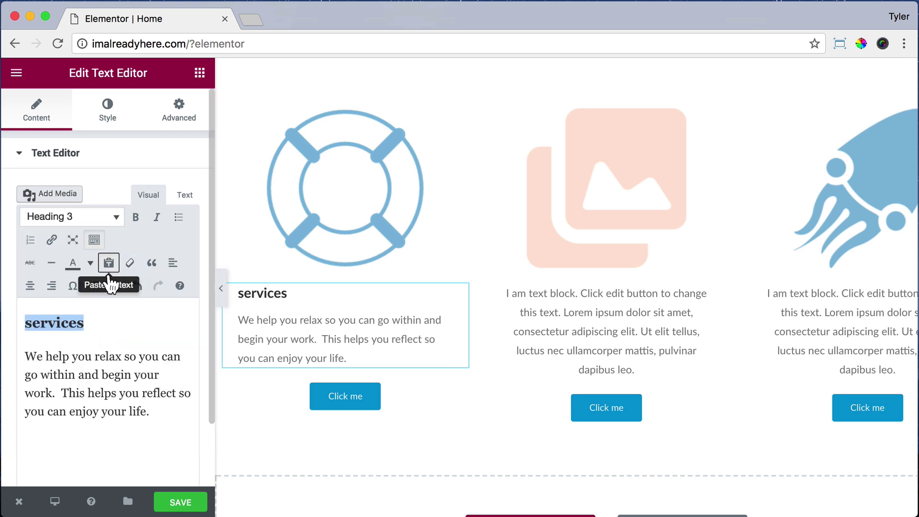
pyautogui.click(29, 285)
pyautogui.moveTo(163, 413); pyautogui.dragTo(9, 361)
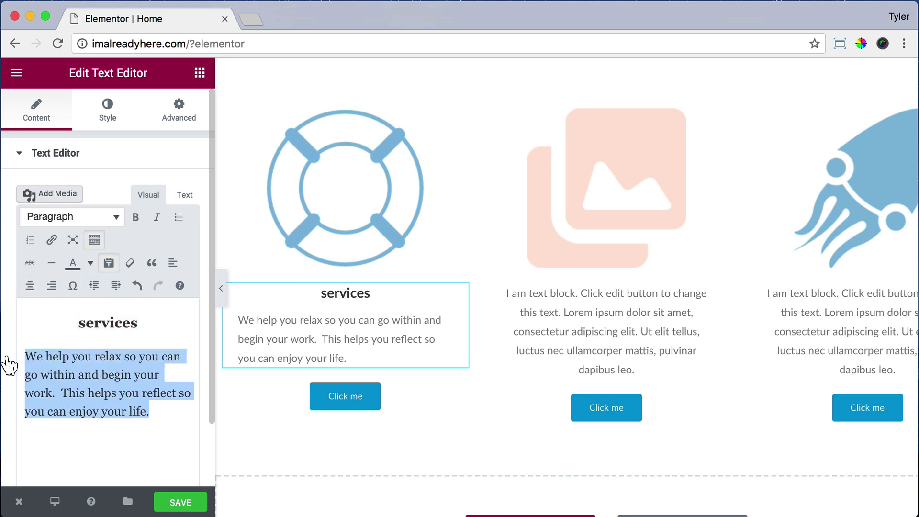
pyautogui.click(29, 286)
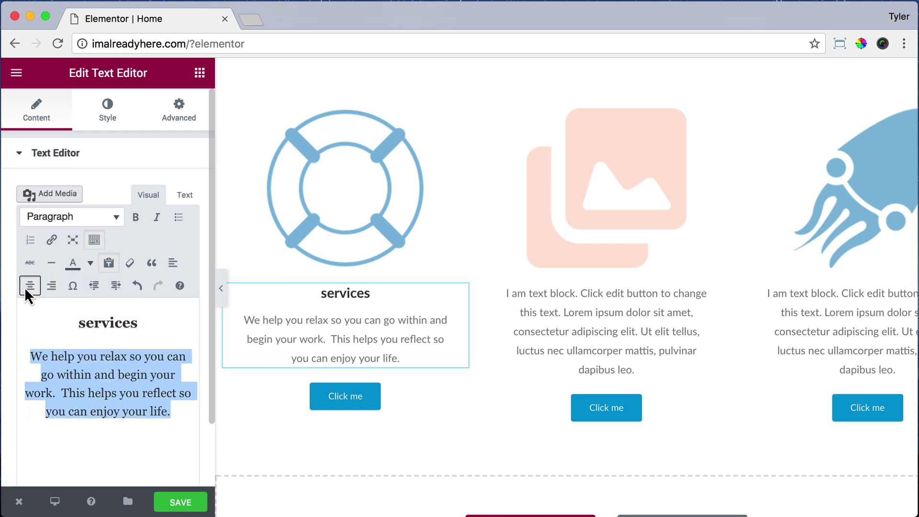
# Step: Replace the second column's placeholder with 'our work' and paste its description as plain text
pyautogui.click(581, 342)
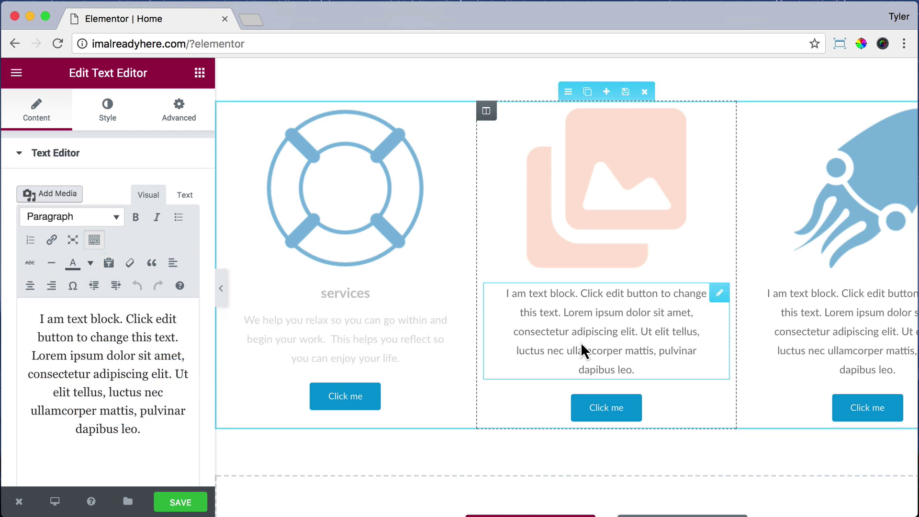
pyautogui.moveTo(143, 433); pyautogui.dragTo(14, 308)
pyautogui.write('our work')
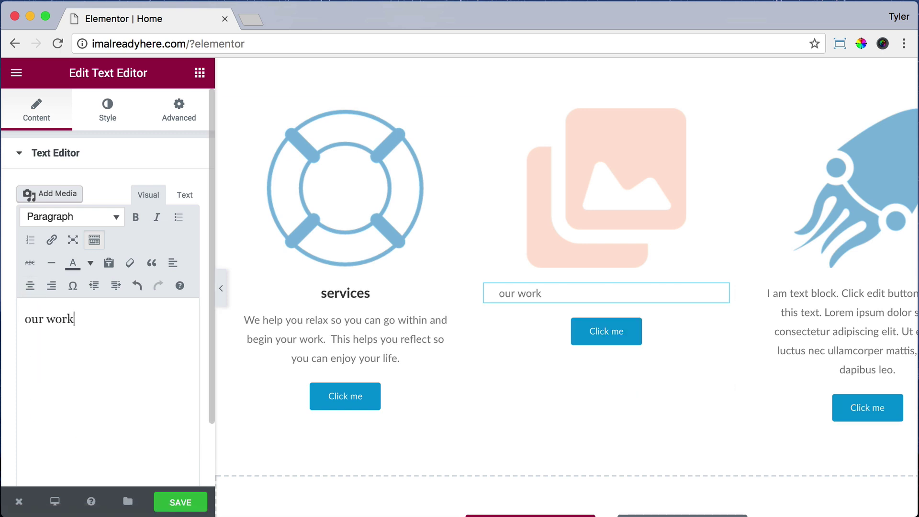
pyautogui.press('Return')
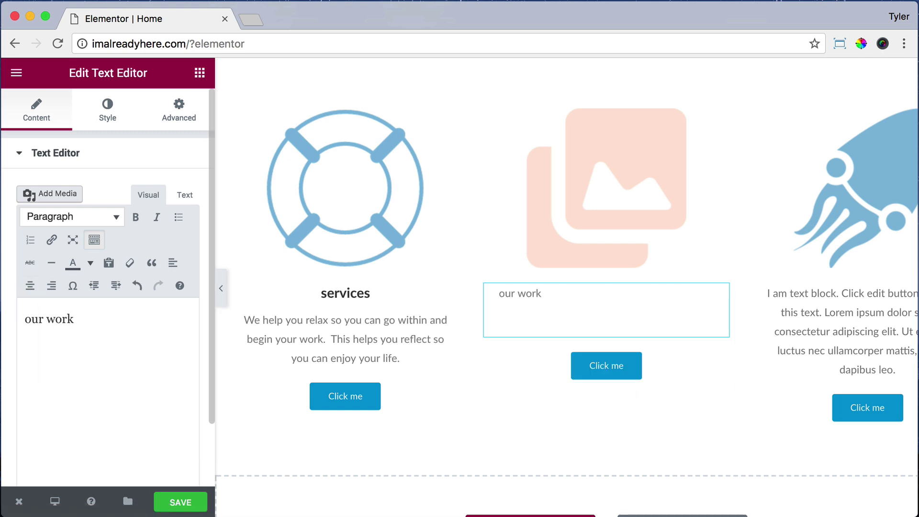
pyautogui.click(108, 263)
pyautogui.write('See the work we do around the world and be inspired to join us on our mission to make the world a better place.')
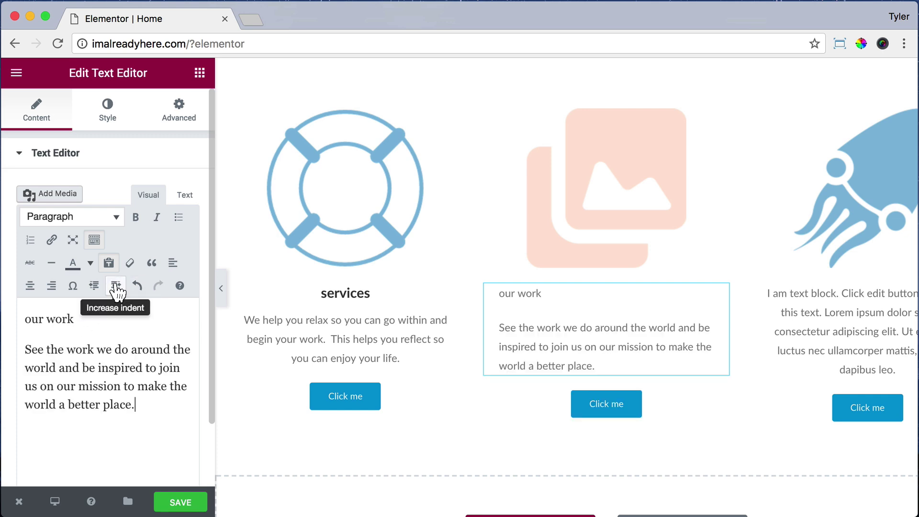
pyautogui.click(109, 263)
# Step: Make 'our work' a centred Heading 3 and centre its description paragraph
pyautogui.moveTo(84, 320); pyautogui.dragTo(10, 320)
pyautogui.click(106, 219)
pyautogui.click(88, 334)
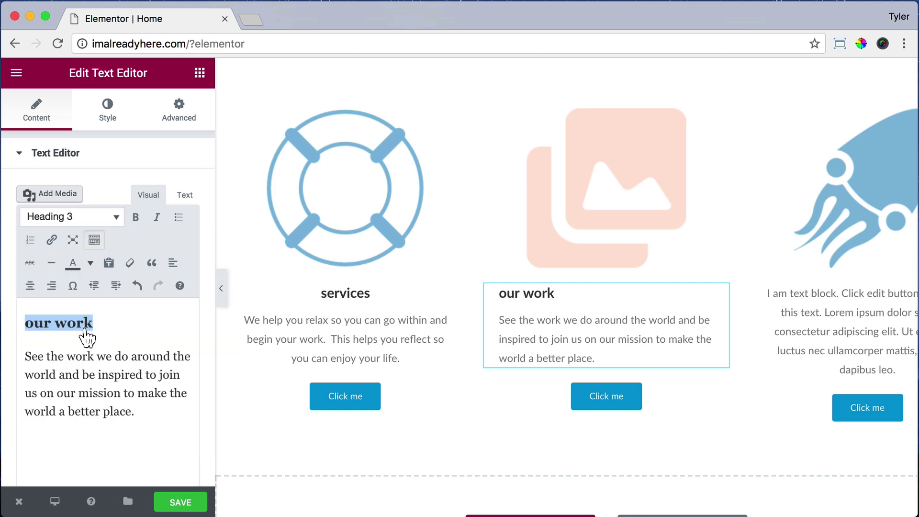
pyautogui.click(30, 285)
pyautogui.moveTo(156, 410); pyautogui.dragTo(25, 314)
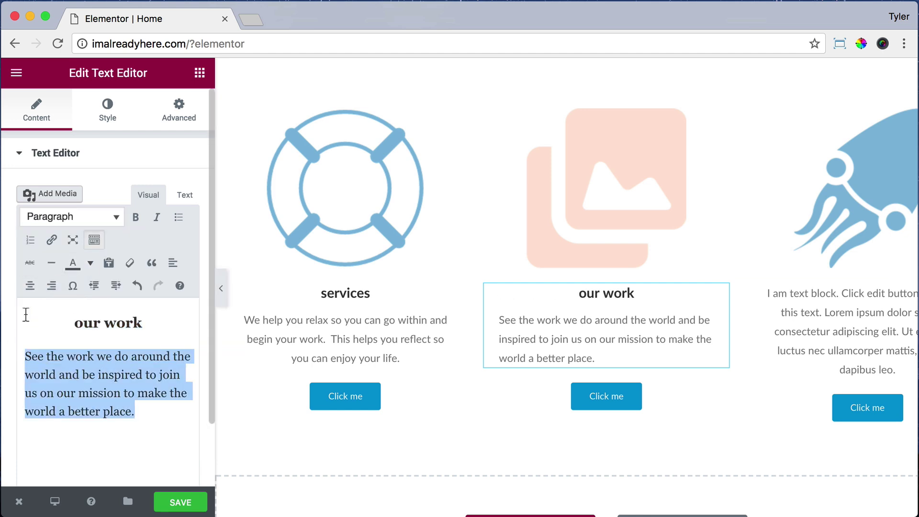
pyautogui.click(29, 285)
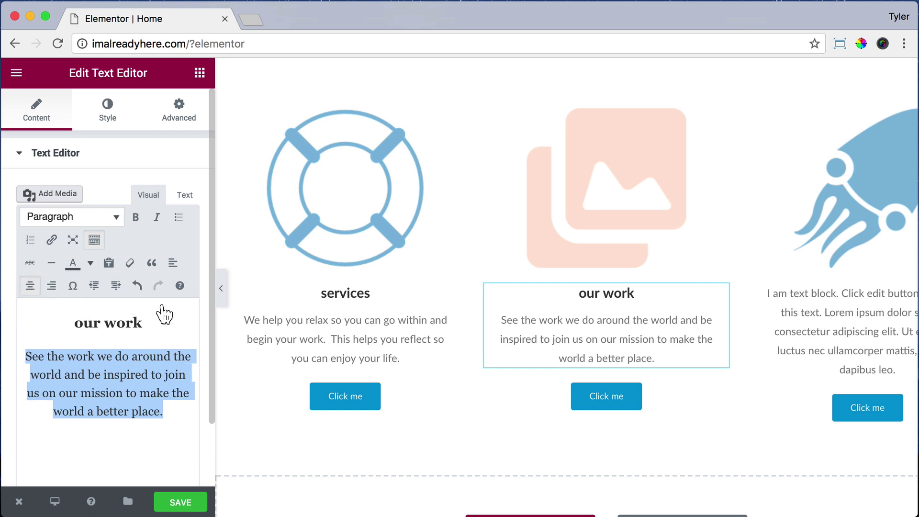
# Step: Replace the third column's placeholder with 'contact' and paste its description as plain text
pyautogui.click(844, 329)
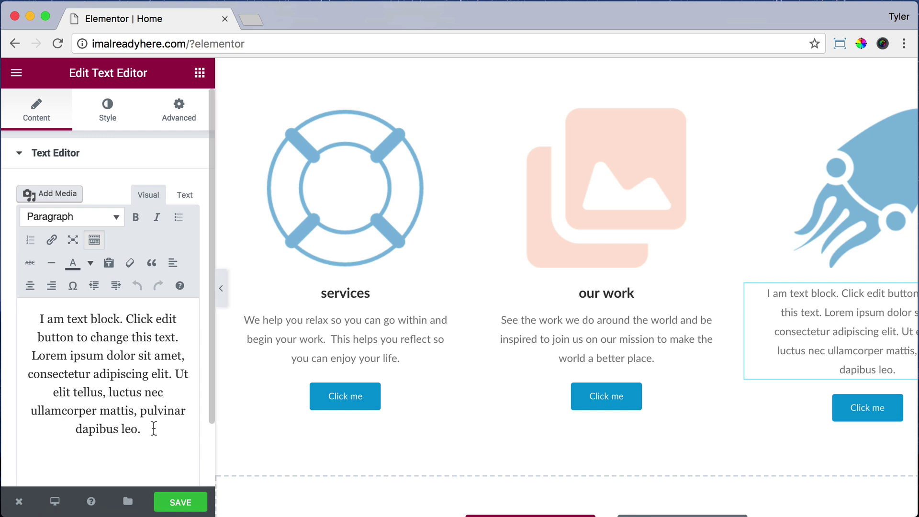
pyautogui.moveTo(154, 429); pyautogui.dragTo(36, 314)
pyautogui.write('contact us')
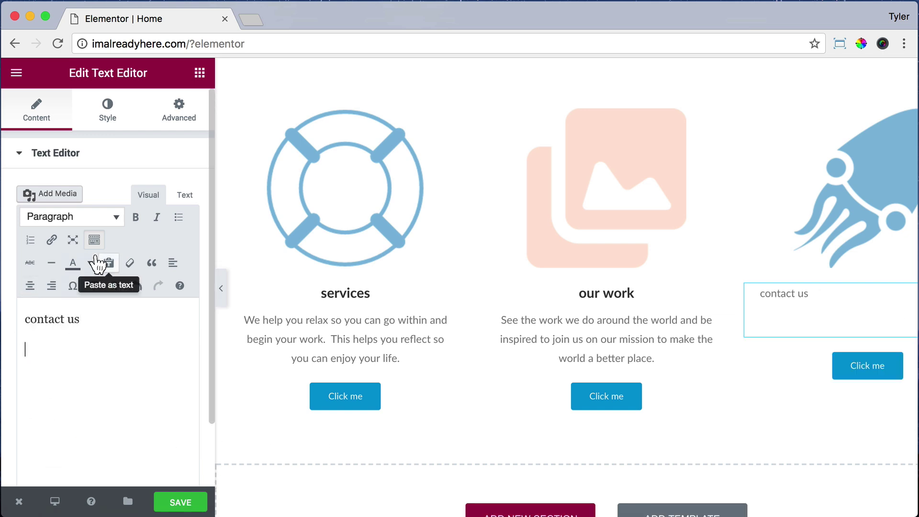
pyautogui.click(109, 263)
pyautogui.write('Contact us to see what we can do for you.  We can help you by giving you free advice, or you can join us on a retreat.')
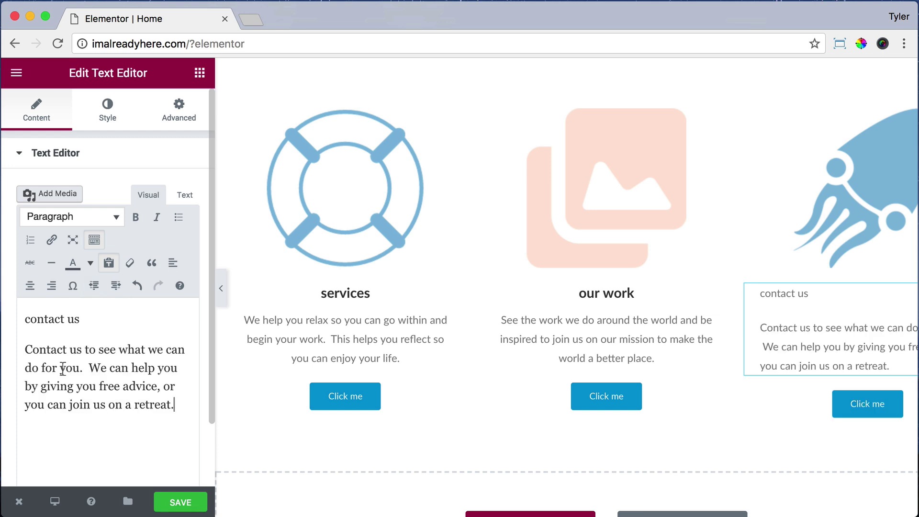
# Step: Make 'contact us' a centred Heading 3 and centre its description paragraph
pyautogui.moveTo(88, 320); pyautogui.dragTo(3, 316)
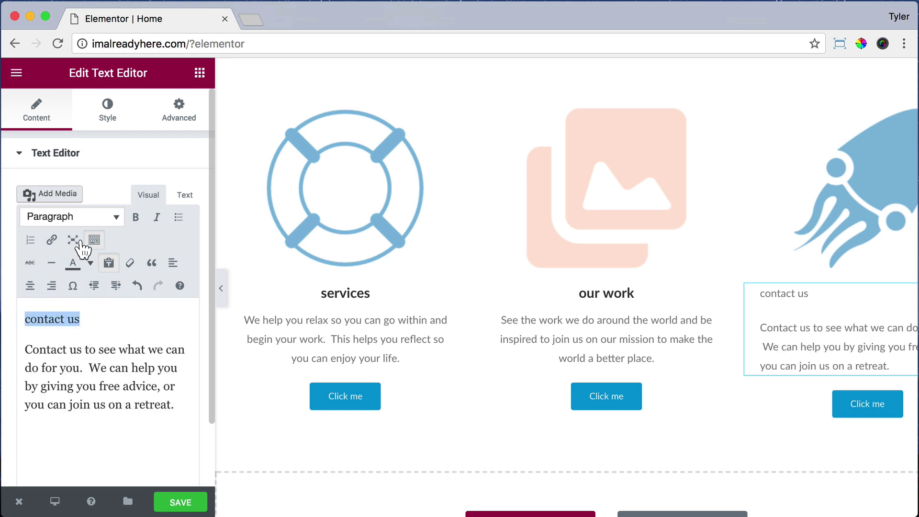
pyautogui.click(106, 218)
pyautogui.click(91, 335)
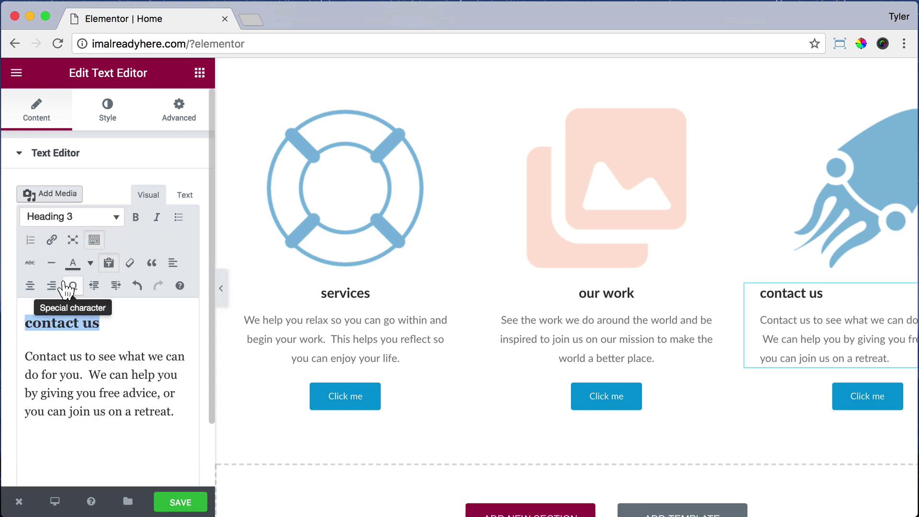
pyautogui.click(29, 285)
pyautogui.moveTo(196, 403); pyautogui.dragTo(10, 353)
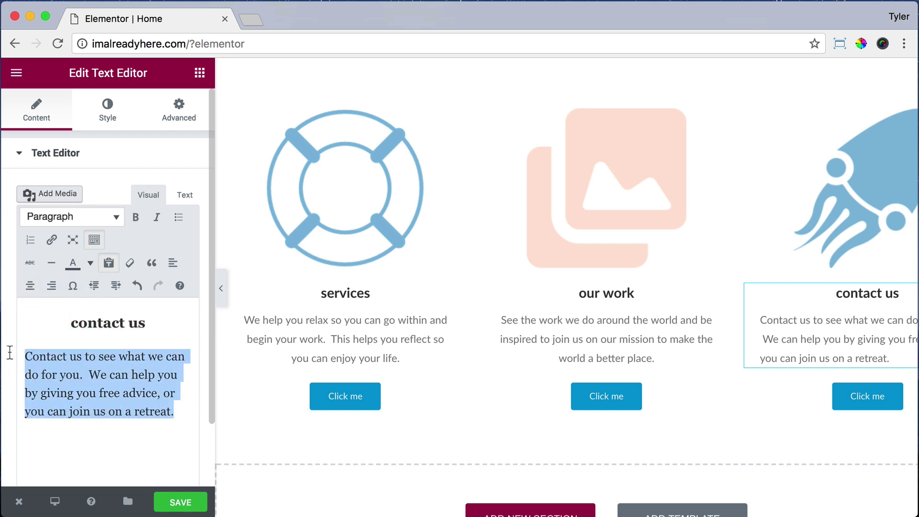
pyautogui.click(29, 288)
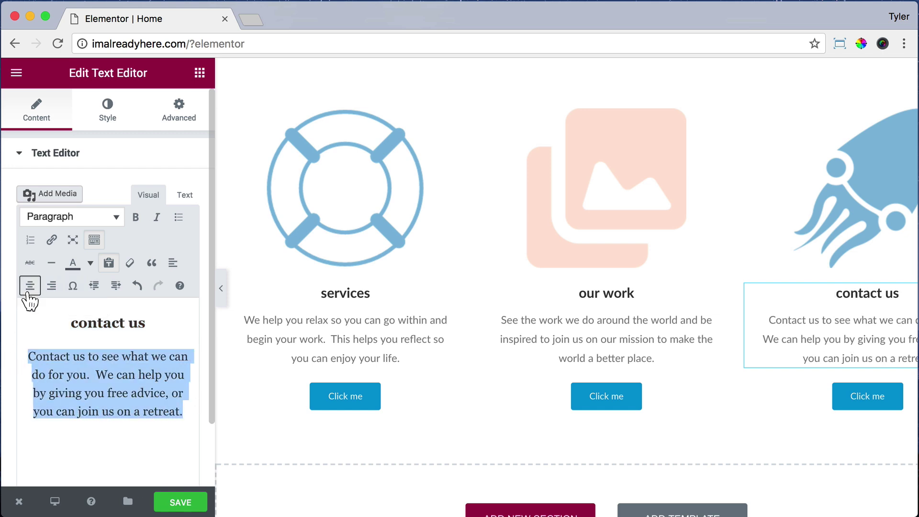
pyautogui.click(340, 399)
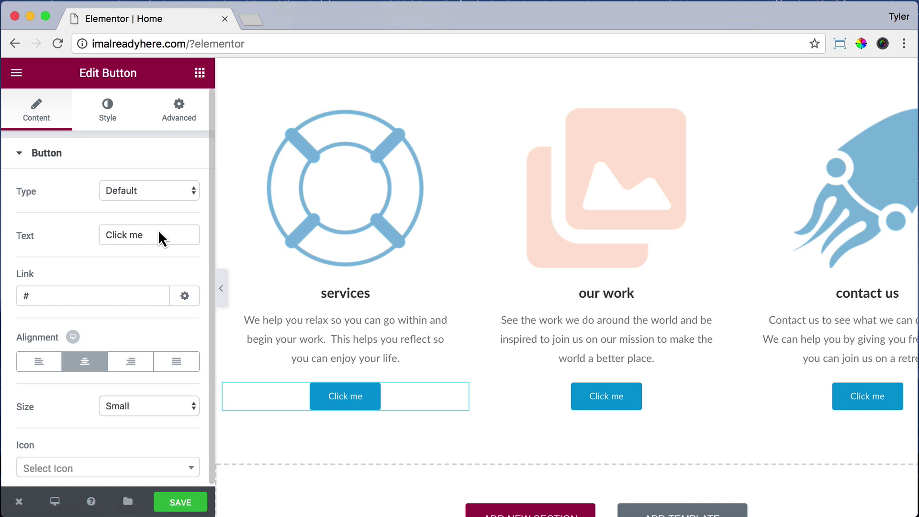
# Step: Relabel the services button VIEW SERVICES and edit its link, starting with '/'
pyautogui.moveTo(159, 236); pyautogui.dragTo(90, 230)
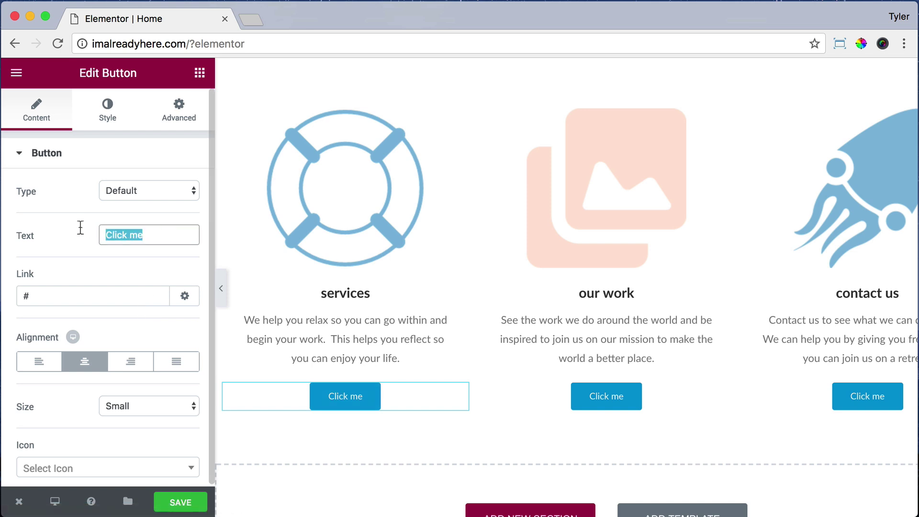
pyautogui.write('VIEW SERVIC')
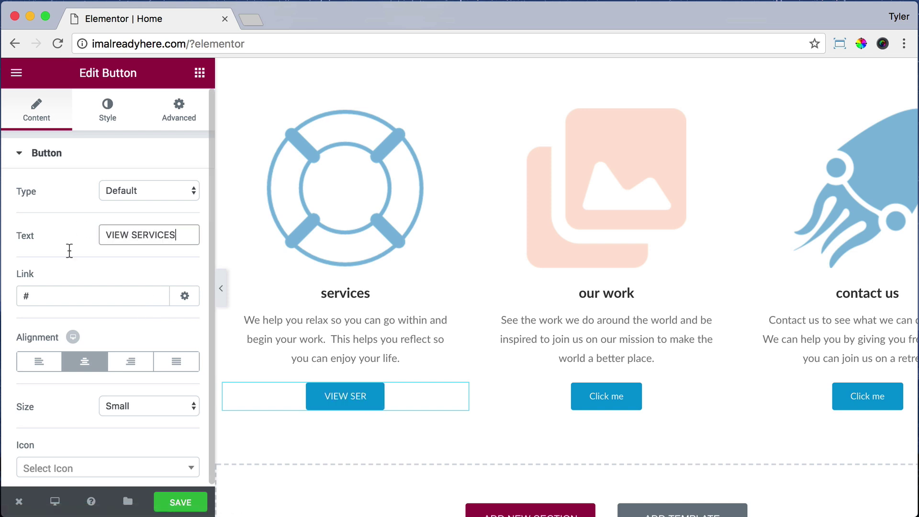
pyautogui.write('ES')
pyautogui.tripleClick(59, 295)
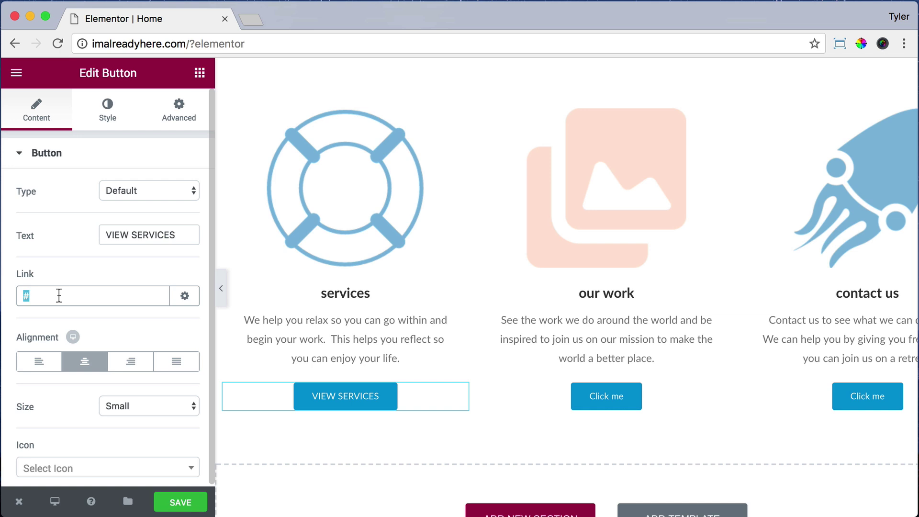
pyautogui.write('/services')
# Step: Relabel the middle button OUR WORK and link it to /our-work
pyautogui.click(612, 395)
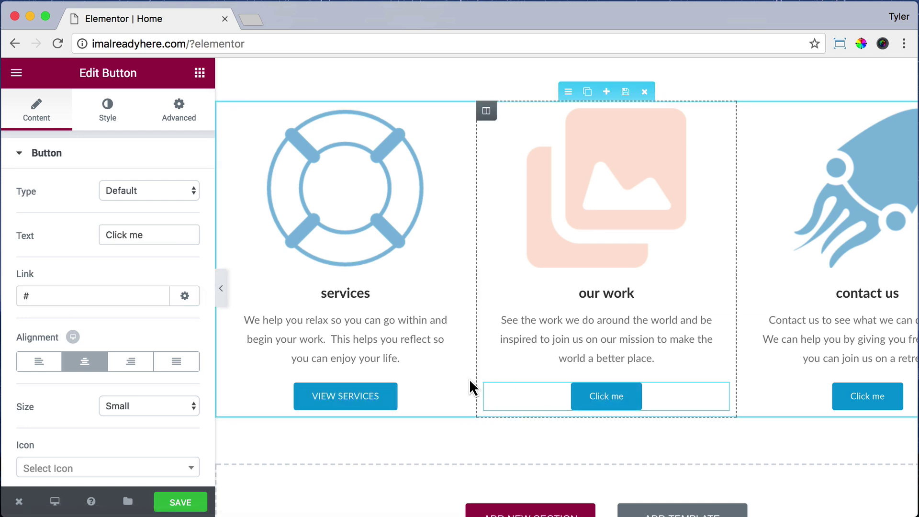
pyautogui.moveTo(144, 236); pyautogui.dragTo(54, 247)
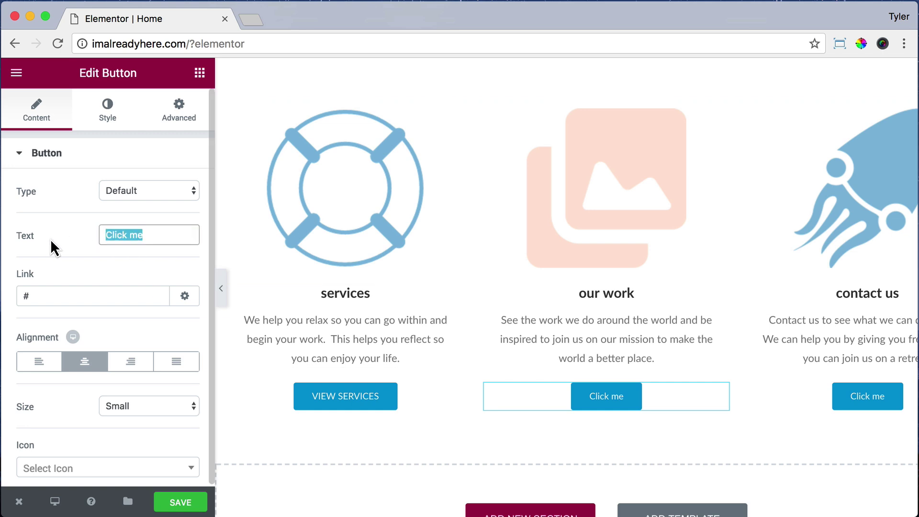
pyautogui.write('OUR WORK')
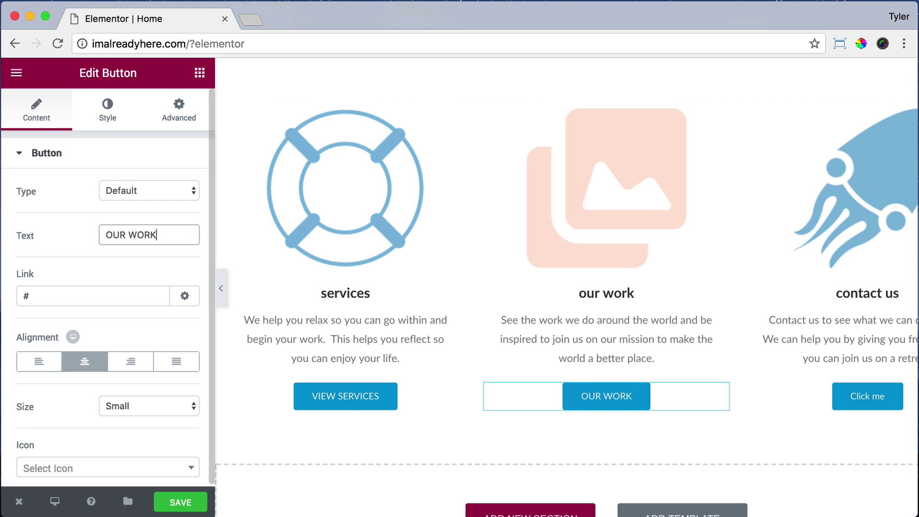
pyautogui.click(77, 295)
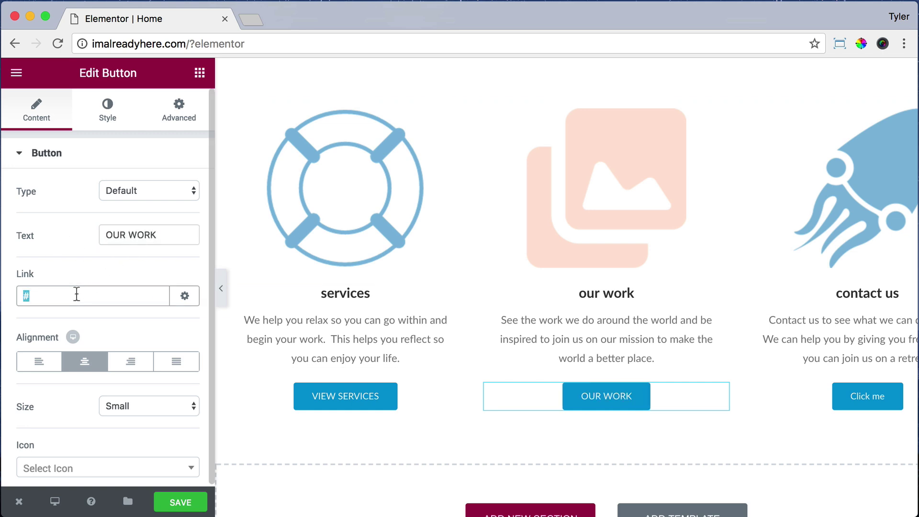
pyautogui.write('/our-work')
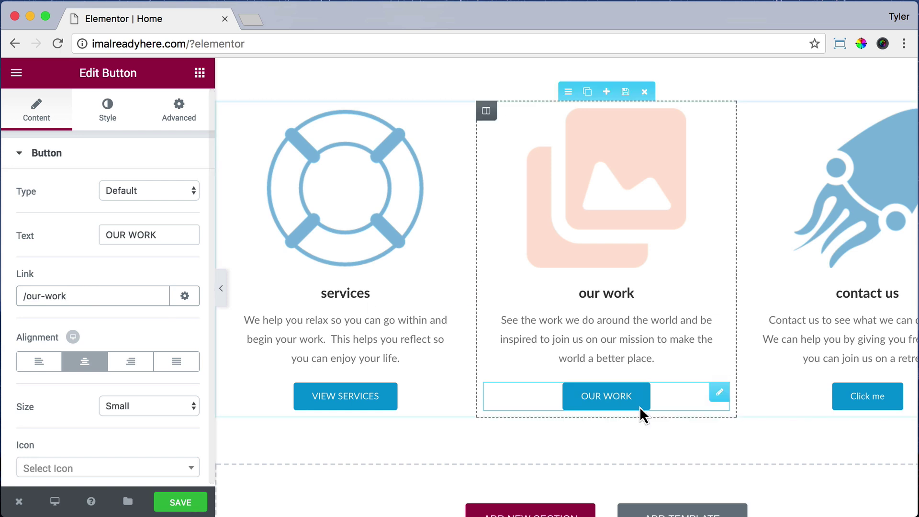
# Step: Relabel the right button CONTACT US and link it to /contact
pyautogui.click(877, 403)
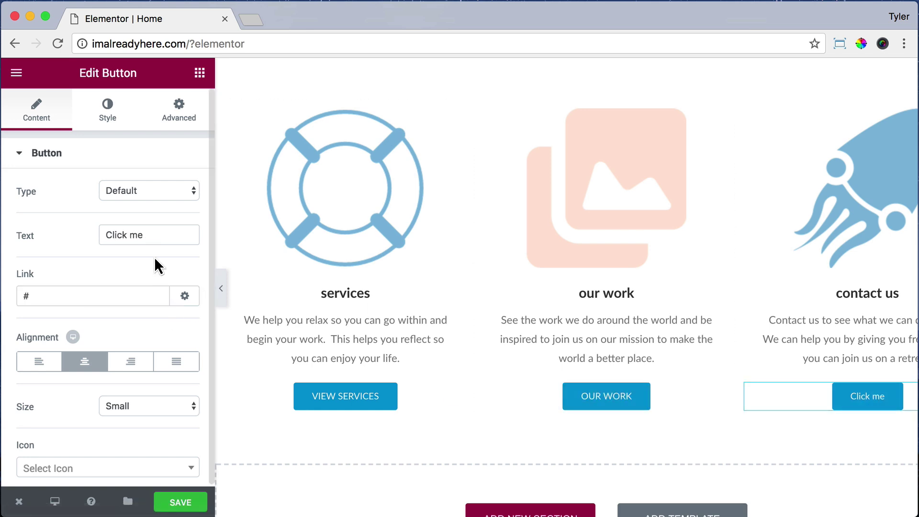
pyautogui.tripleClick(154, 232)
pyautogui.write('CONTACT US')
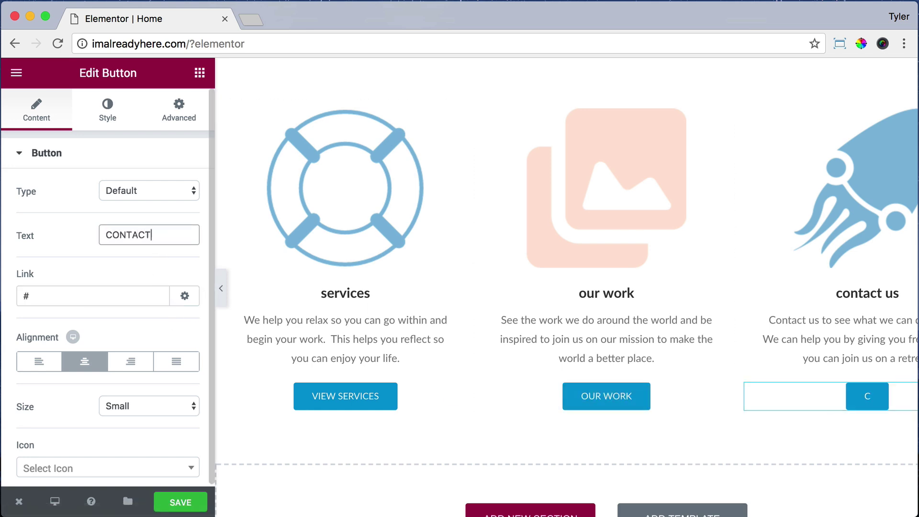
pyautogui.doubleClick(75, 301)
pyautogui.write('/')
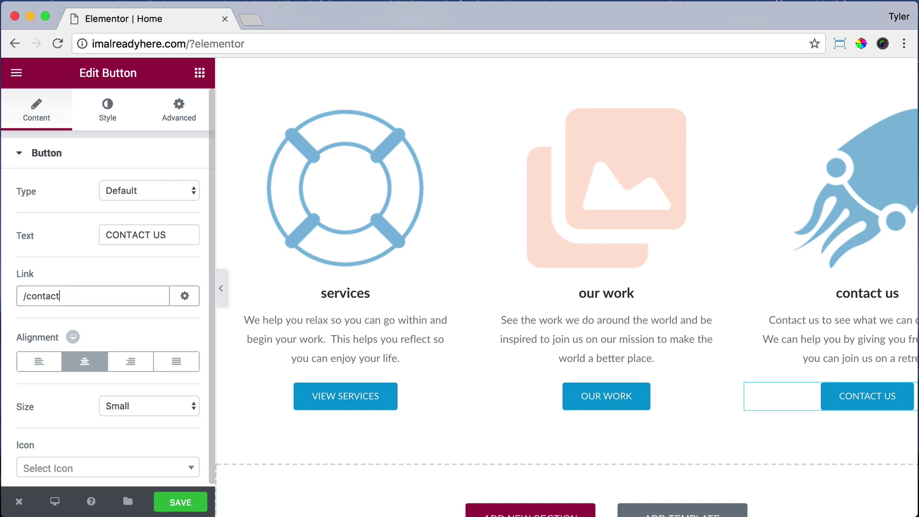
pyautogui.write('contact')
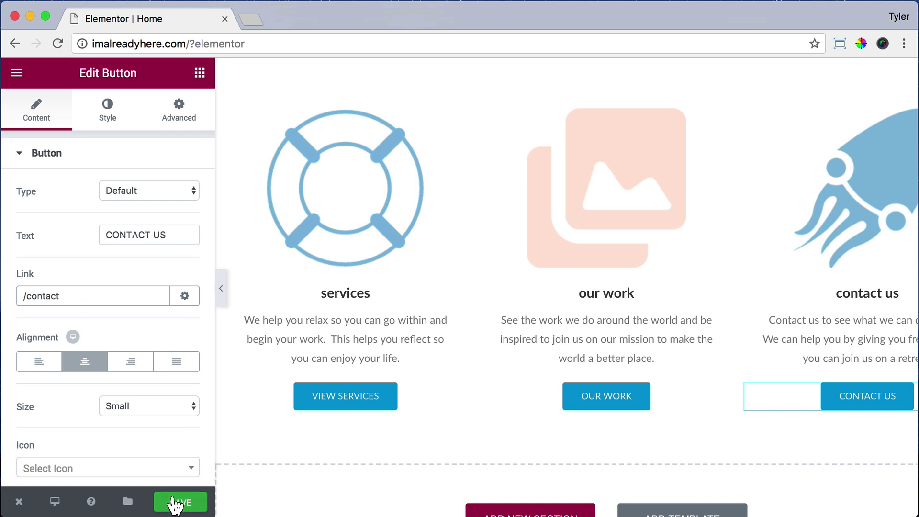
# Step: Save the homepage and open the live page in a new tab
pyautogui.click(175, 503)
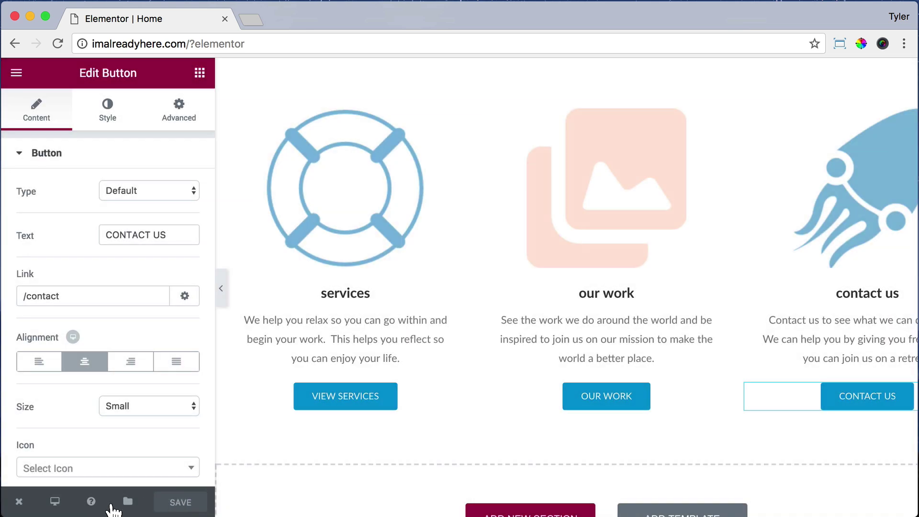
pyautogui.moveTo(19, 502)
pyautogui.click(79, 432)
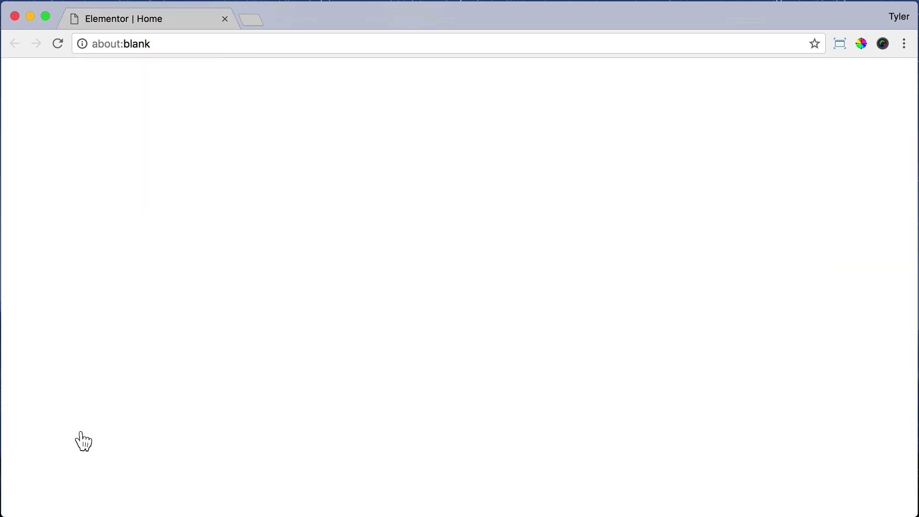
# Step: Confirm CONTACT US leads to the Contact page, return home, and close the editor tab
pyautogui.scroll(-10, 156, 380)
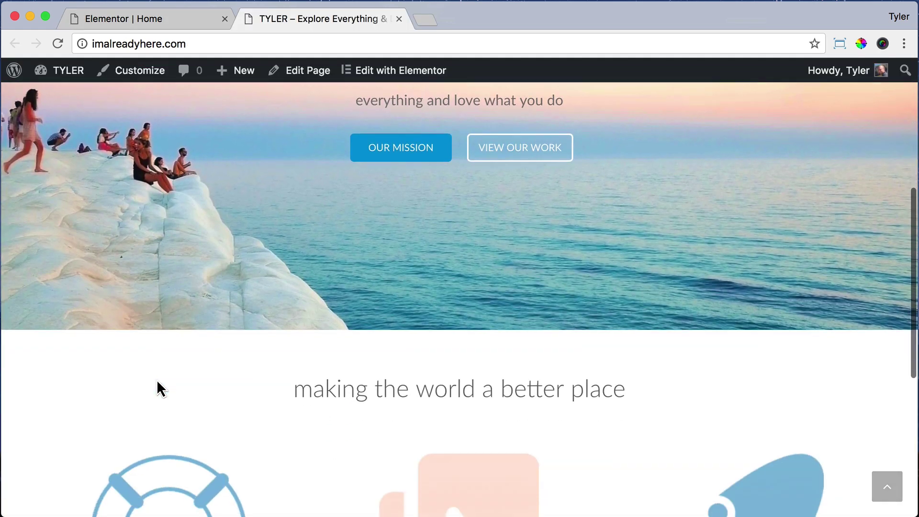
pyautogui.scroll(-3, 156, 380)
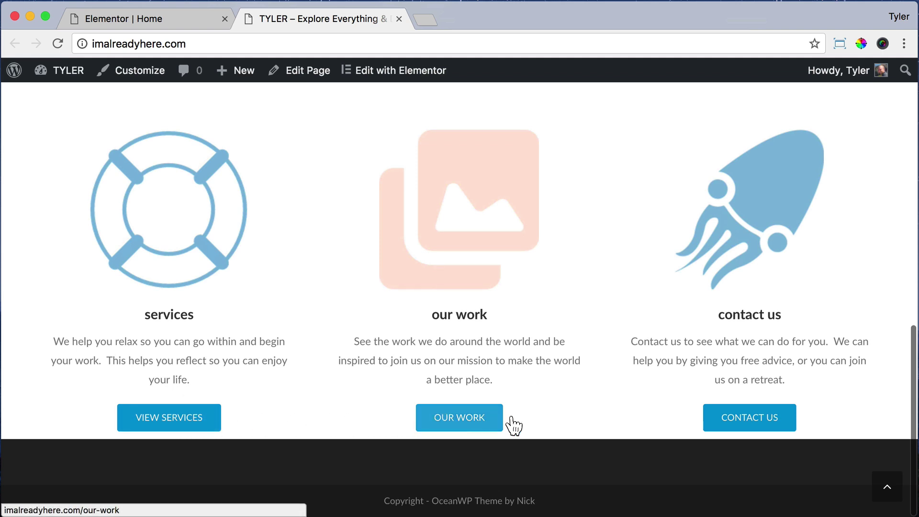
pyautogui.click(757, 429)
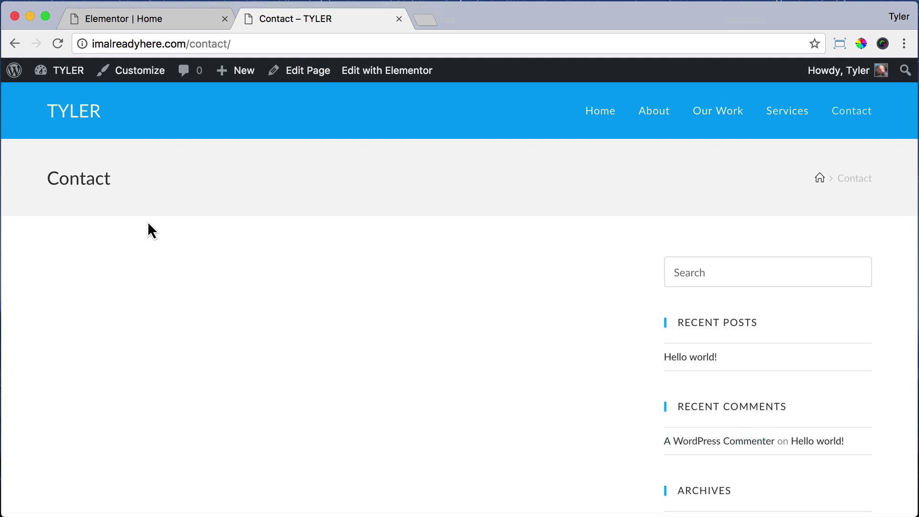
pyautogui.click(75, 115)
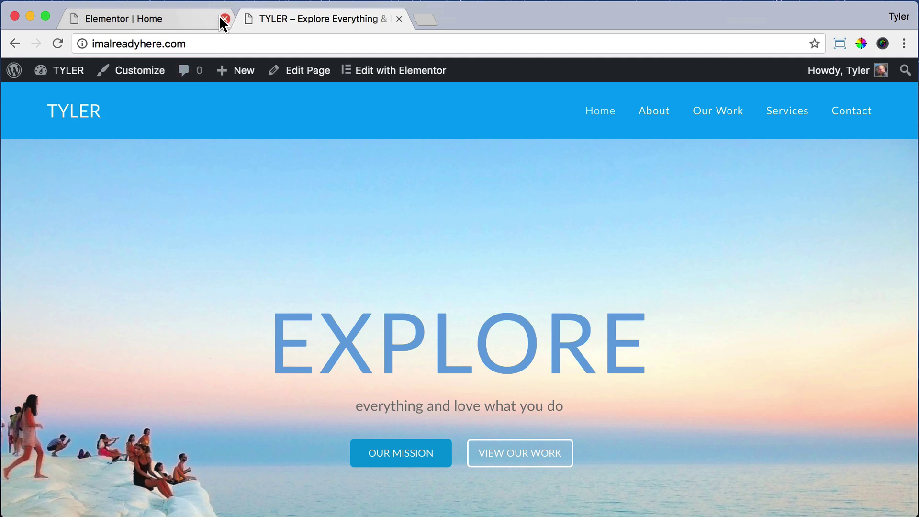
pyautogui.click(224, 19)
# Step: Reopen the Home page with Elementor and add a two-column section at the bottom
pyautogui.click(408, 70)
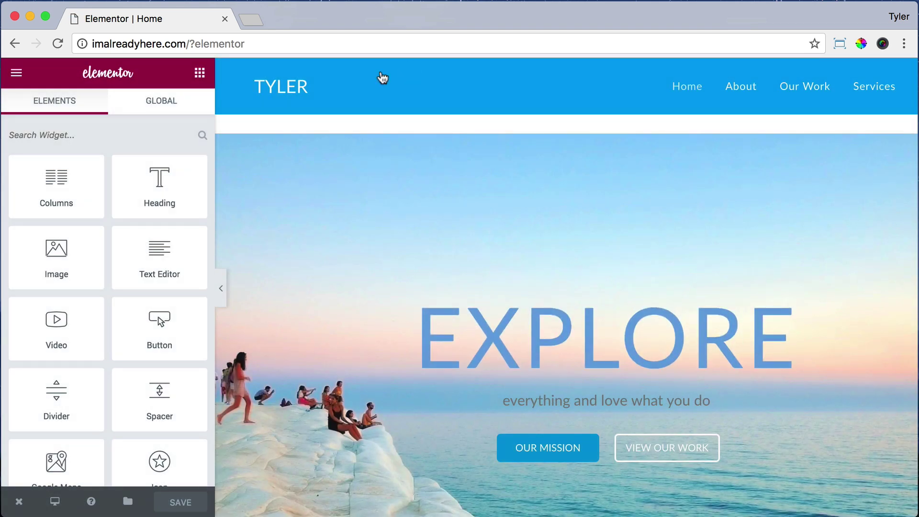
pyautogui.scroll(-10, 371, 311)
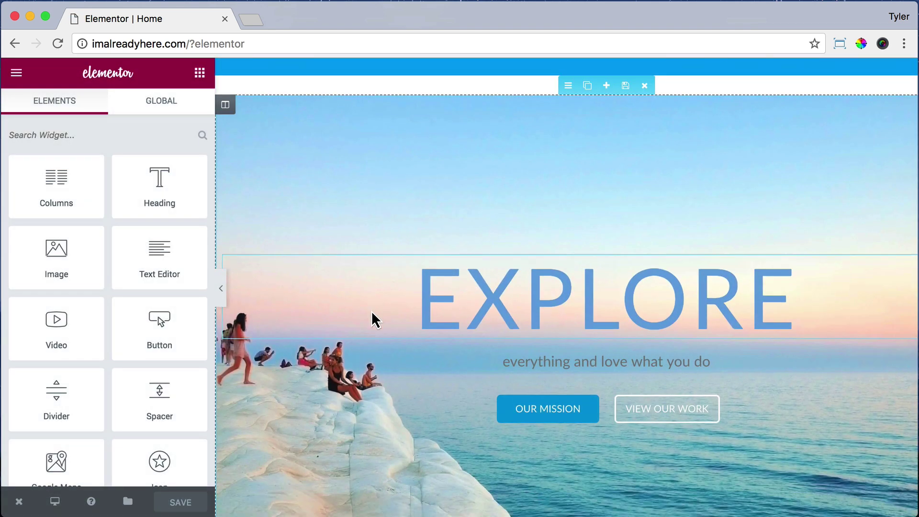
pyautogui.scroll(-5, 372, 316)
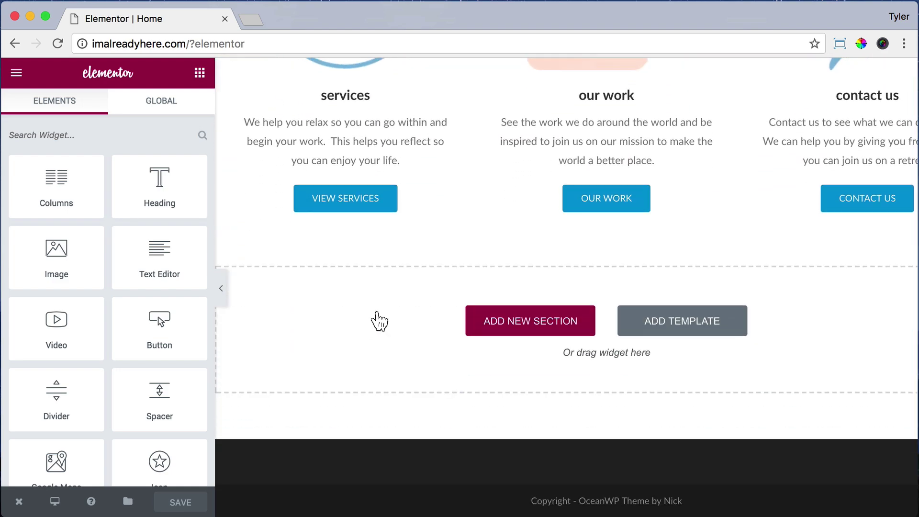
pyautogui.click(512, 324)
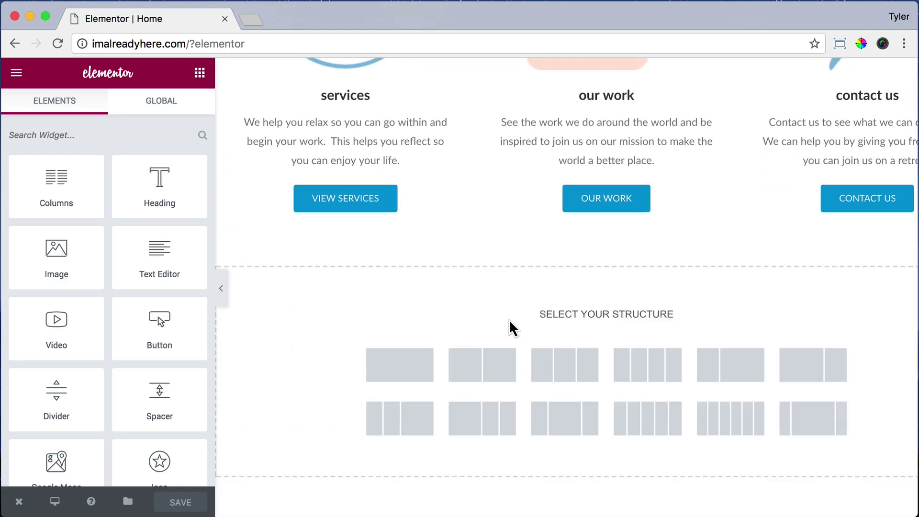
pyautogui.click(483, 370)
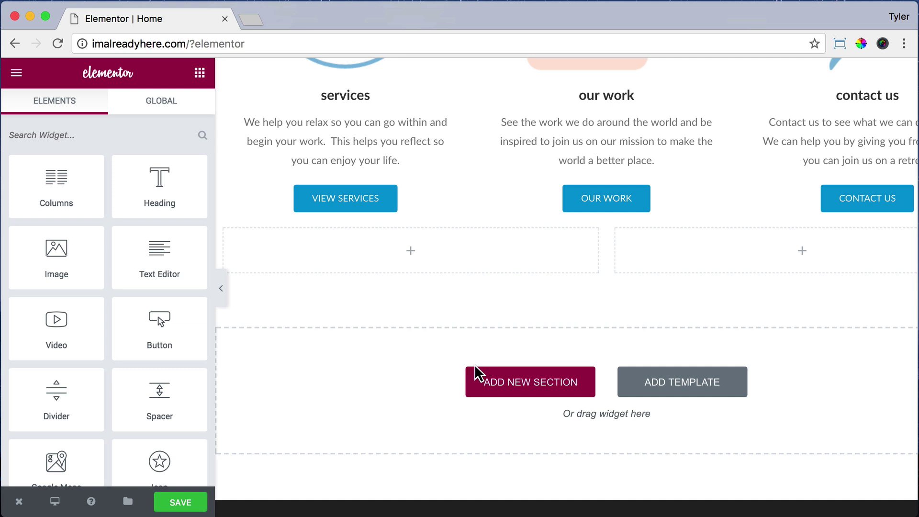
# Step: Set the new section's classic background colour to light grey #fcfcfc
pyautogui.click(566, 215)
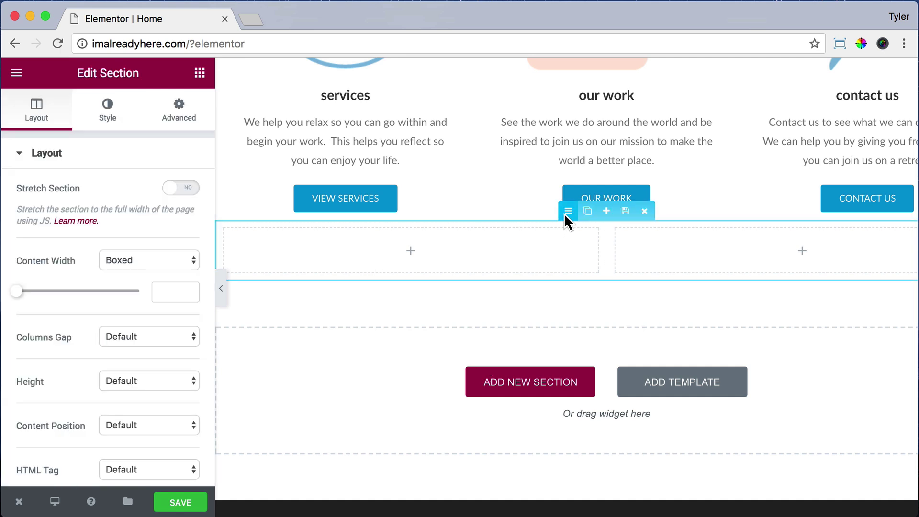
pyautogui.click(107, 114)
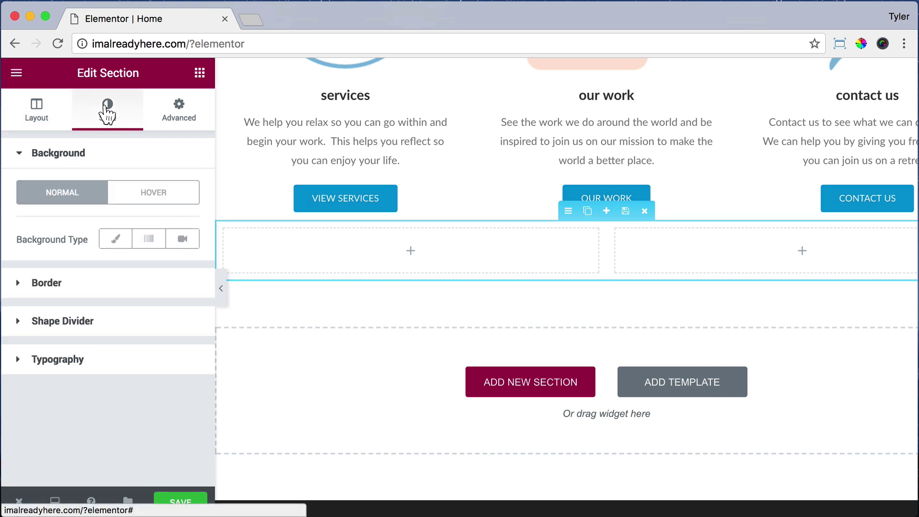
pyautogui.click(116, 239)
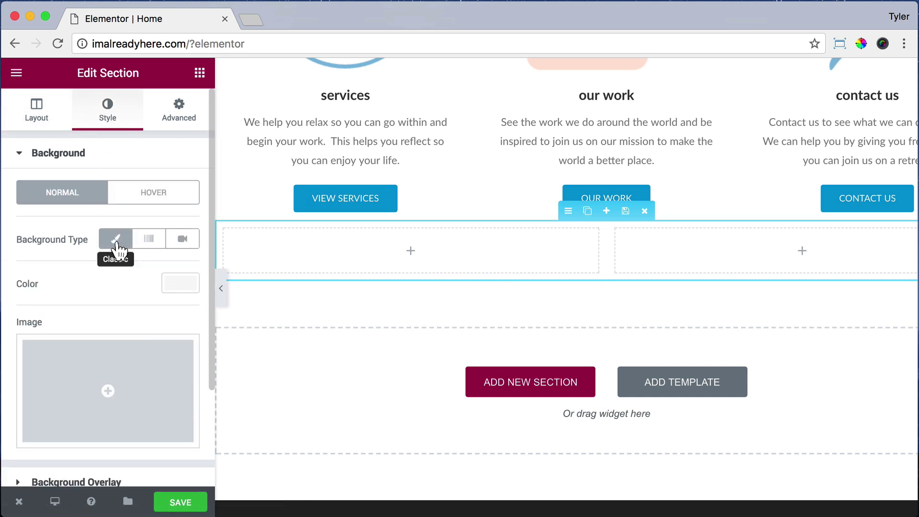
pyautogui.click(174, 286)
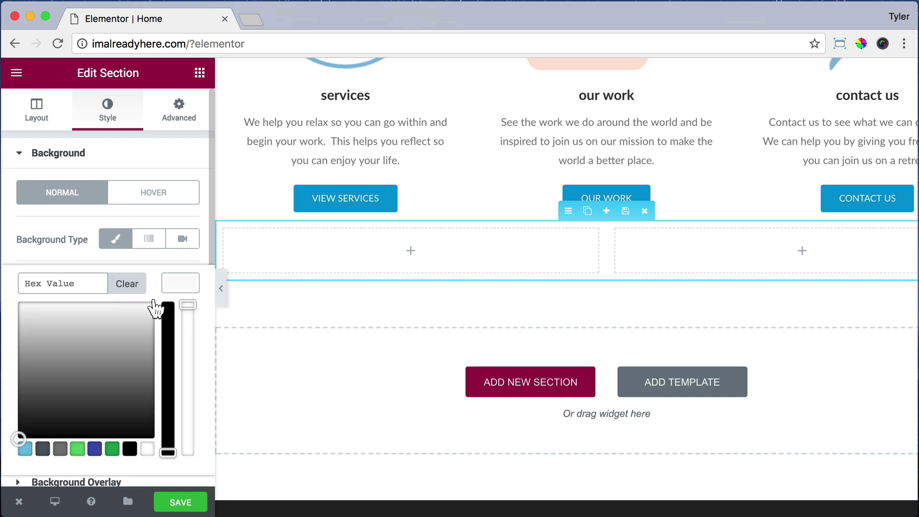
pyautogui.moveTo(32, 319); pyautogui.dragTo(1, 312)
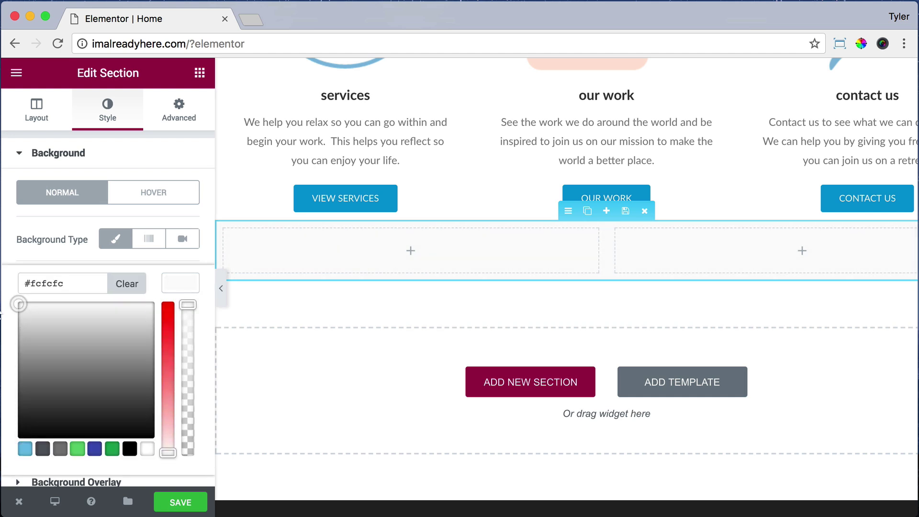
pyautogui.click(163, 153)
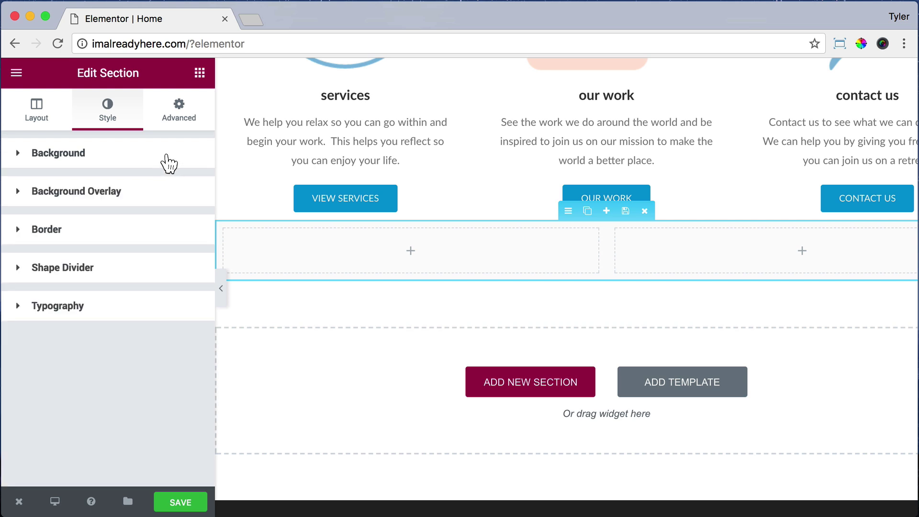
# Step: Give the section a 50 px top margin and 0 bottom margin
pyautogui.click(183, 122)
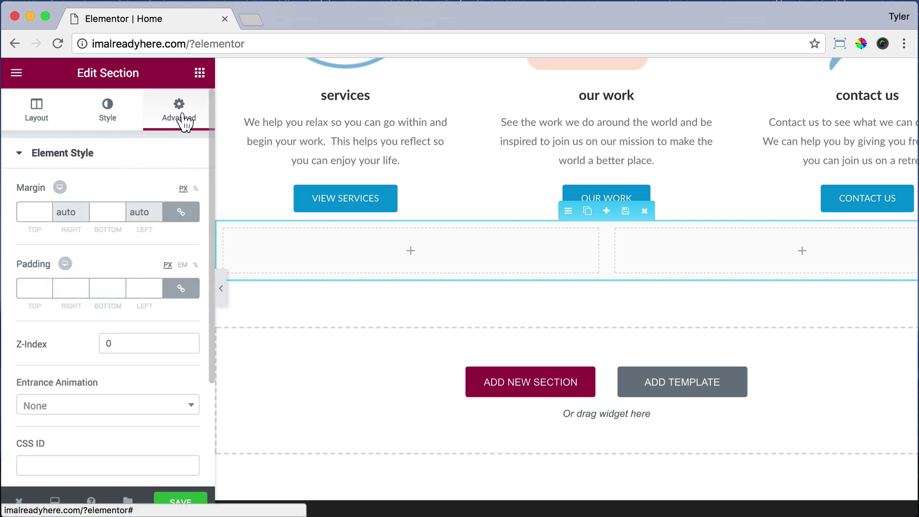
pyautogui.click(38, 213)
pyautogui.write('50')
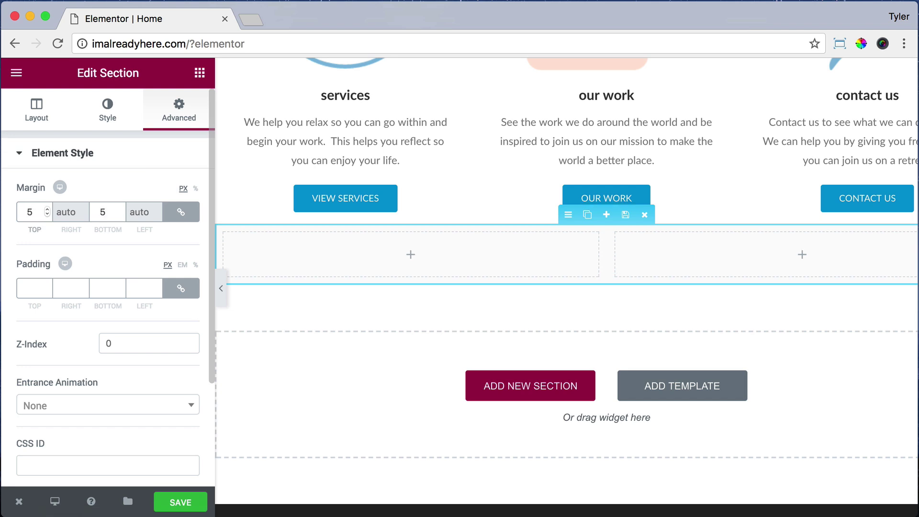
pyautogui.click(181, 211)
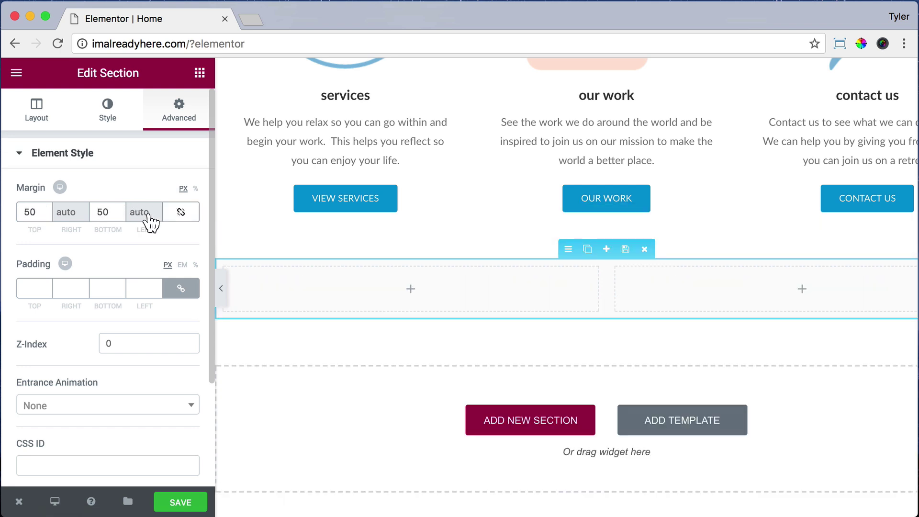
pyautogui.doubleClick(102, 211)
pyautogui.write('0')
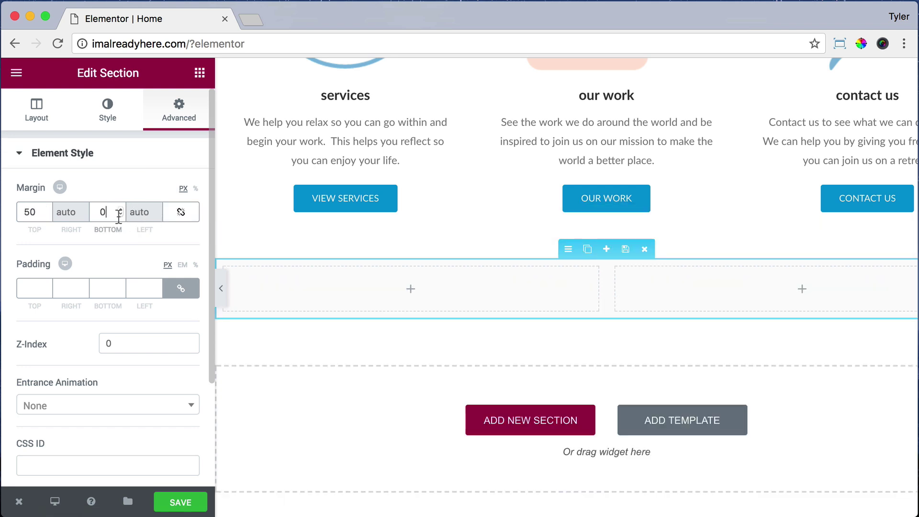
pyautogui.click(37, 212)
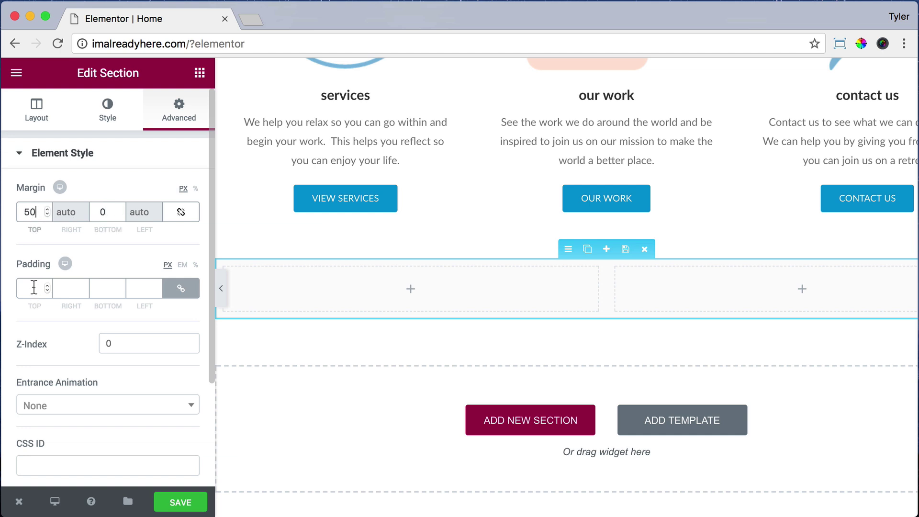
# Step: Set the section's top and bottom padding to 40 px each
pyautogui.click(180, 288)
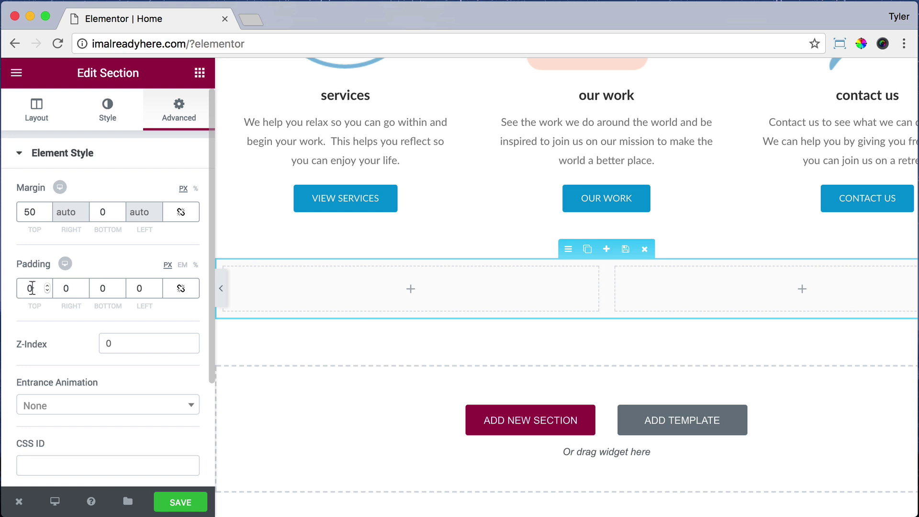
pyautogui.write('40')
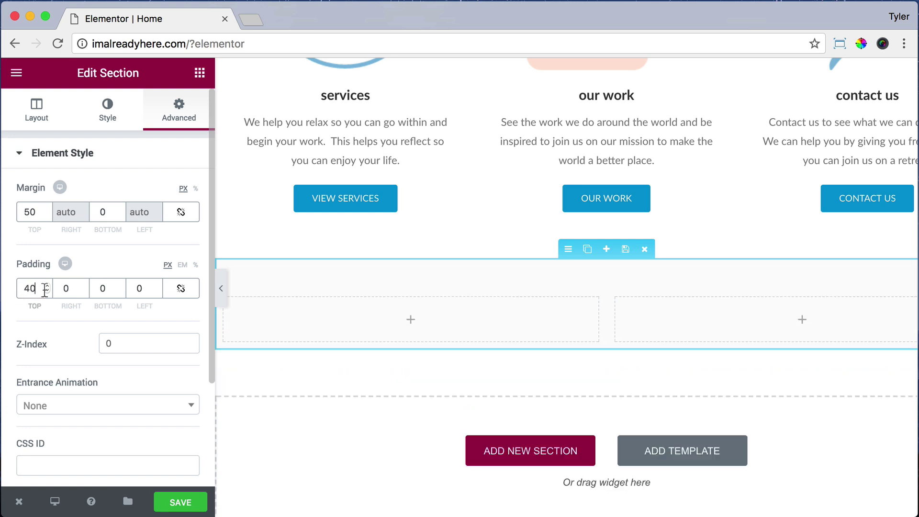
pyautogui.doubleClick(102, 288)
pyautogui.write('40')
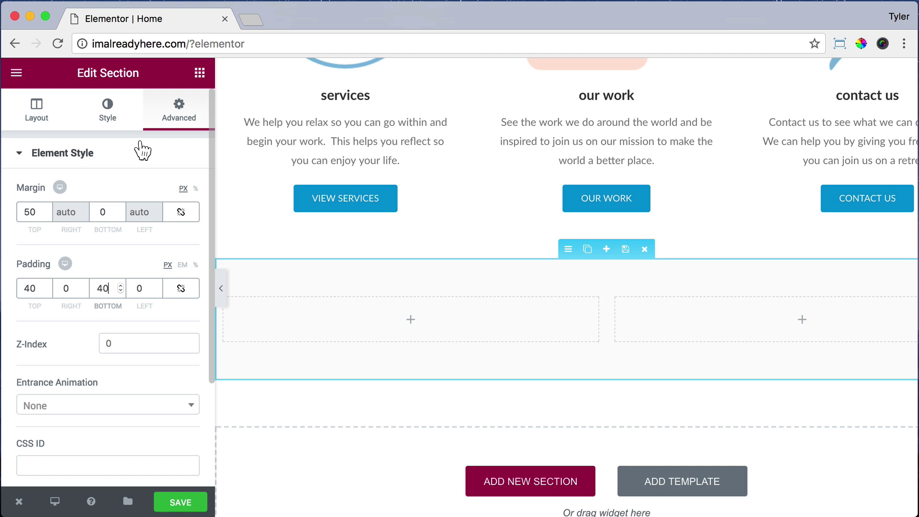
# Step: Add a Heading widget titled 'Our Work' to the left column
pyautogui.click(199, 72)
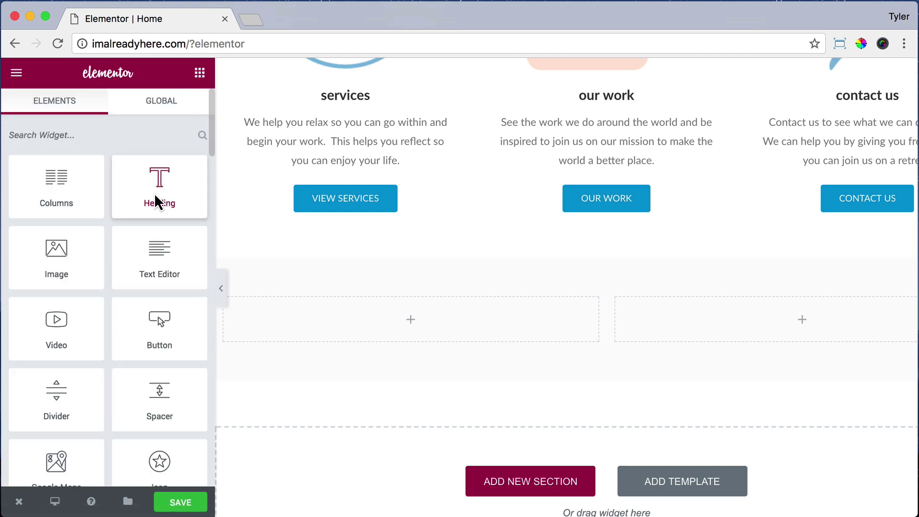
pyautogui.moveTo(154, 193); pyautogui.dragTo(337, 310)
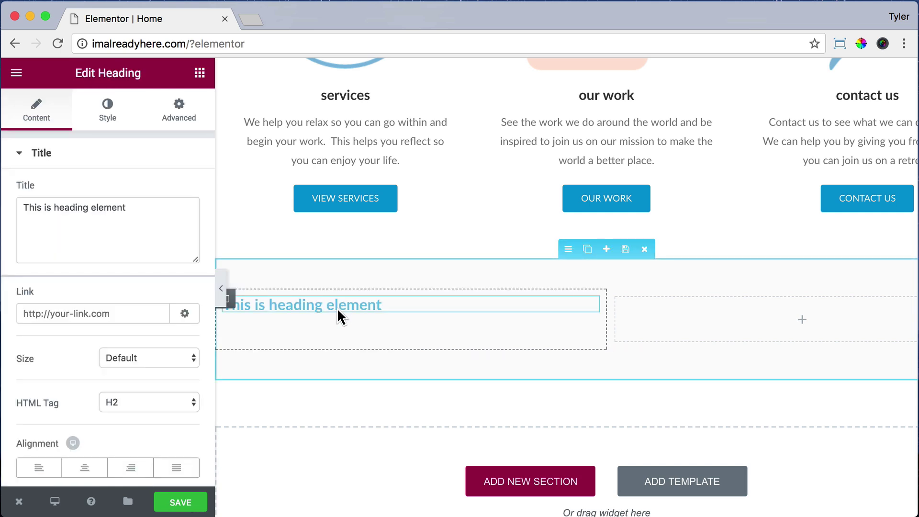
pyautogui.tripleClick(110, 209)
pyautogui.write('Our W')
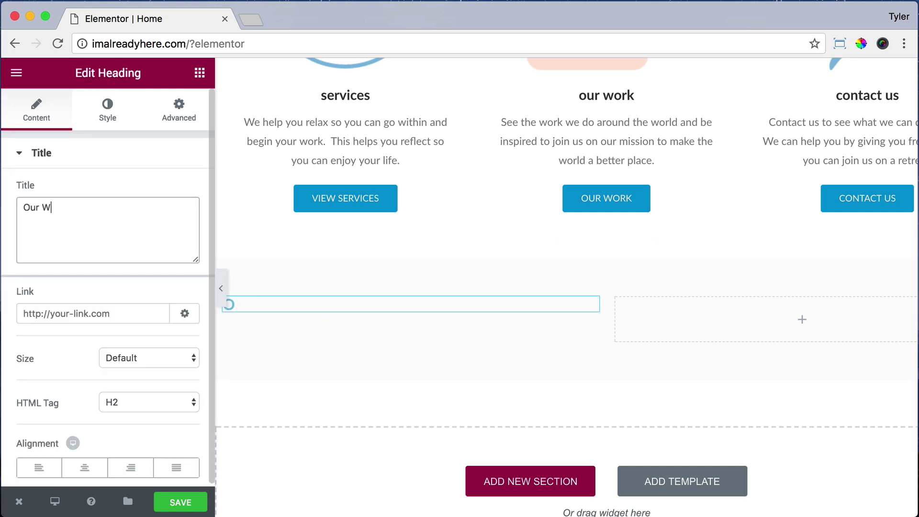
pyautogui.write('ork')
# Step: Give the Our Work heading custom typography: size 31, line height 0.7
pyautogui.scroll(-1, 120, 246)
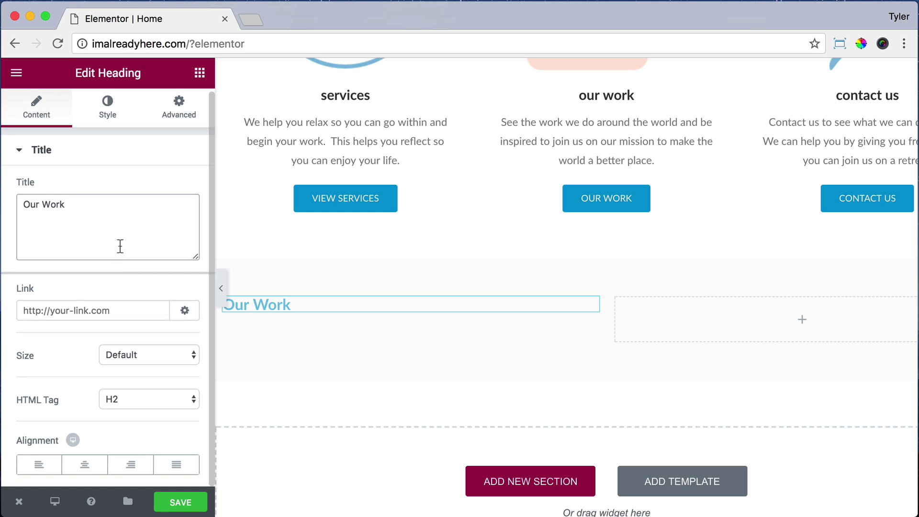
pyautogui.click(107, 107)
pyautogui.click(178, 233)
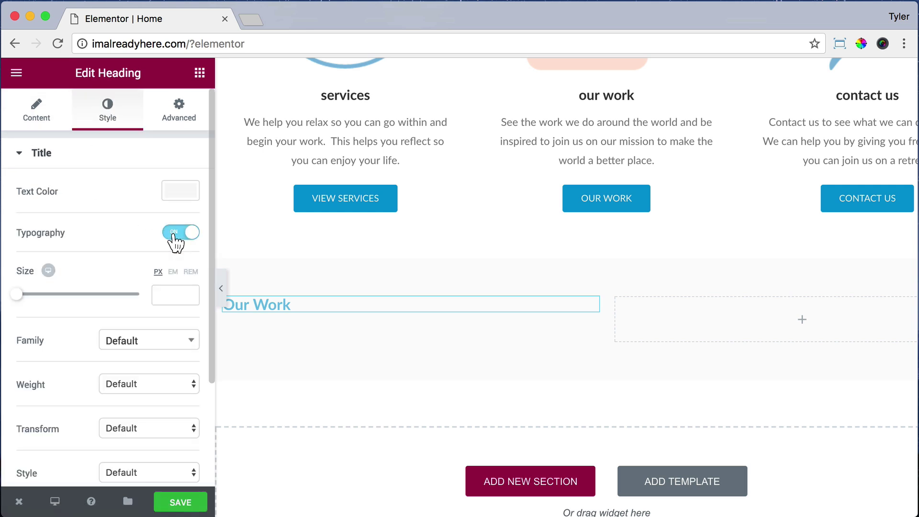
pyautogui.click(166, 295)
pyautogui.write('31')
pyautogui.scroll(-3, 137, 373)
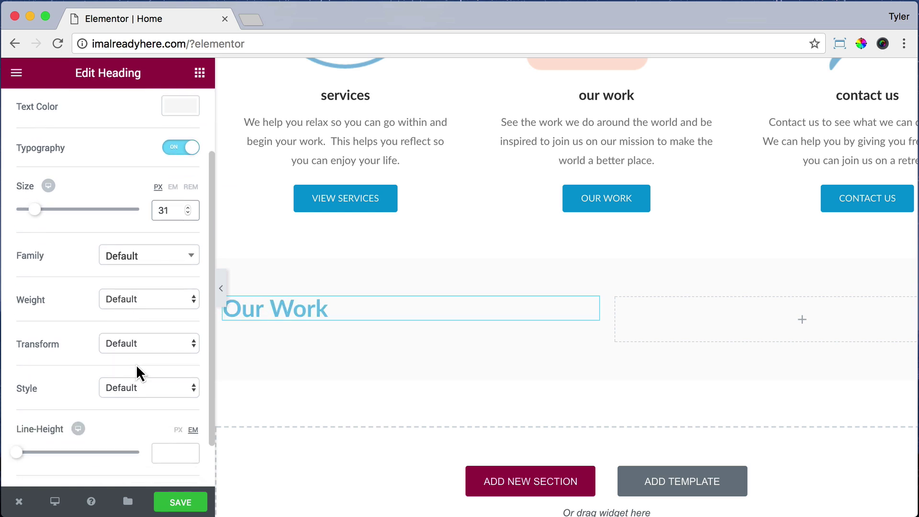
pyautogui.moveTo(17, 399)
pyautogui.mouseDown()
pyautogui.moveTo(61, 400)
pyautogui.moveTo(22, 403)
pyautogui.mouseUp()
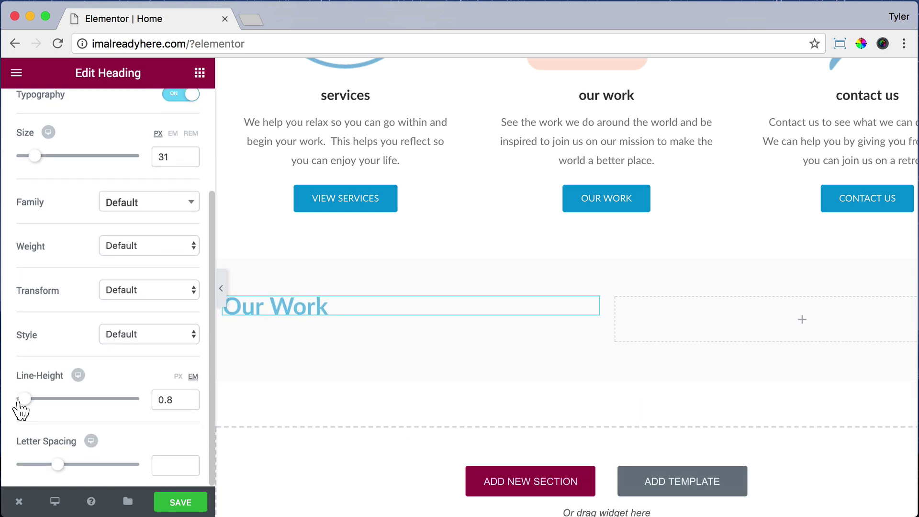
pyautogui.click(181, 400)
pyautogui.press('BackSpace')
pyautogui.write('7')
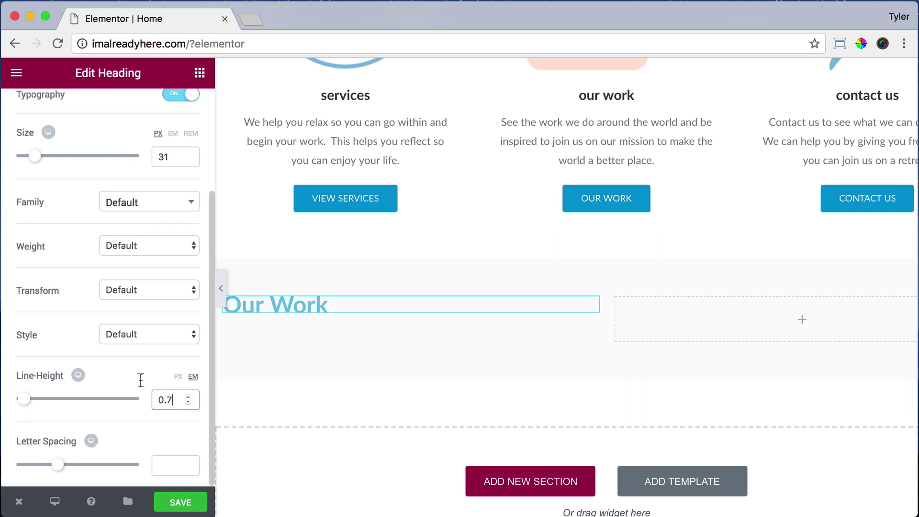
# Step: Give the Our Work heading a 20 px top margin
pyautogui.scroll(5, 140, 381)
pyautogui.click(172, 124)
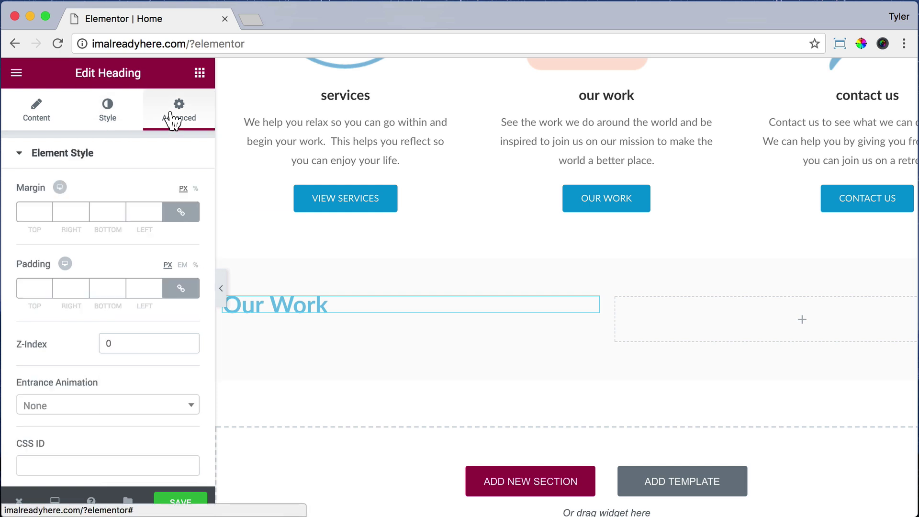
pyautogui.click(181, 211)
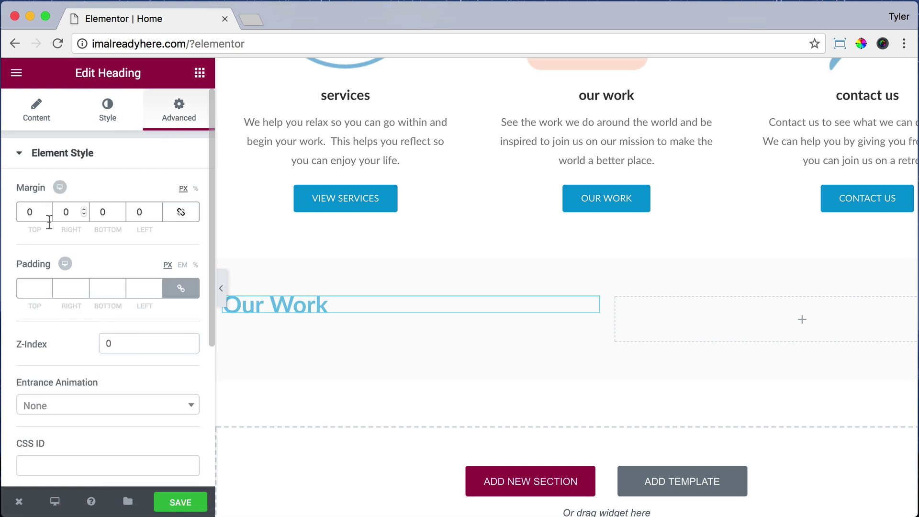
pyautogui.click(28, 212)
pyautogui.write('20')
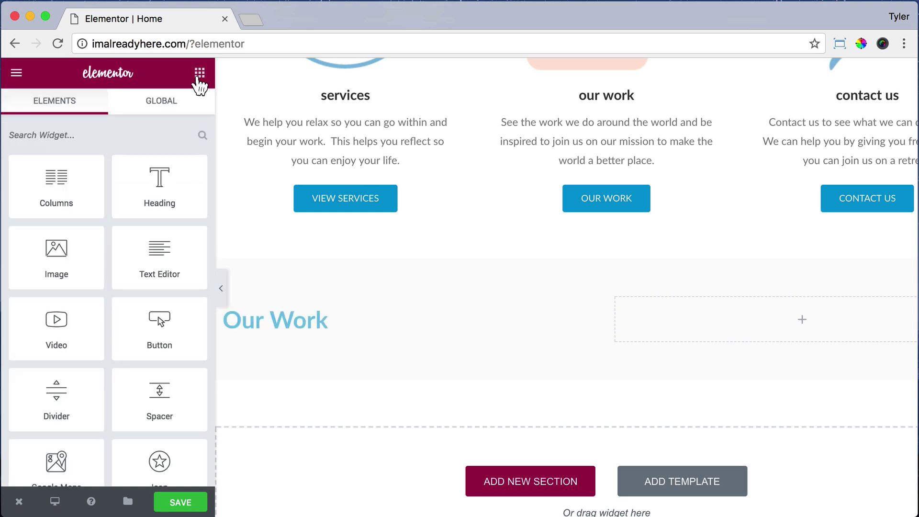
# Step: Add a text block under Our Work reading 'We believe actions speak louder than words.'
pyautogui.scroll(-2, 159, 287)
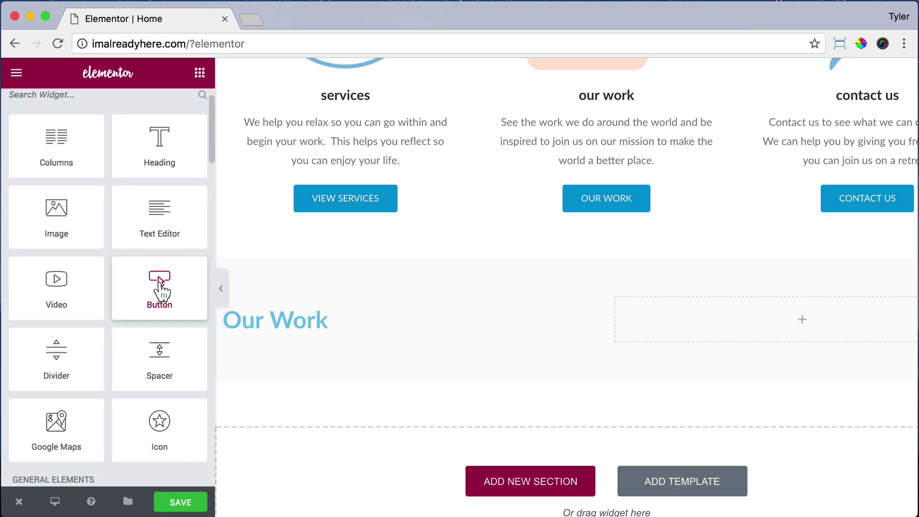
pyautogui.moveTo(131, 239); pyautogui.dragTo(291, 330)
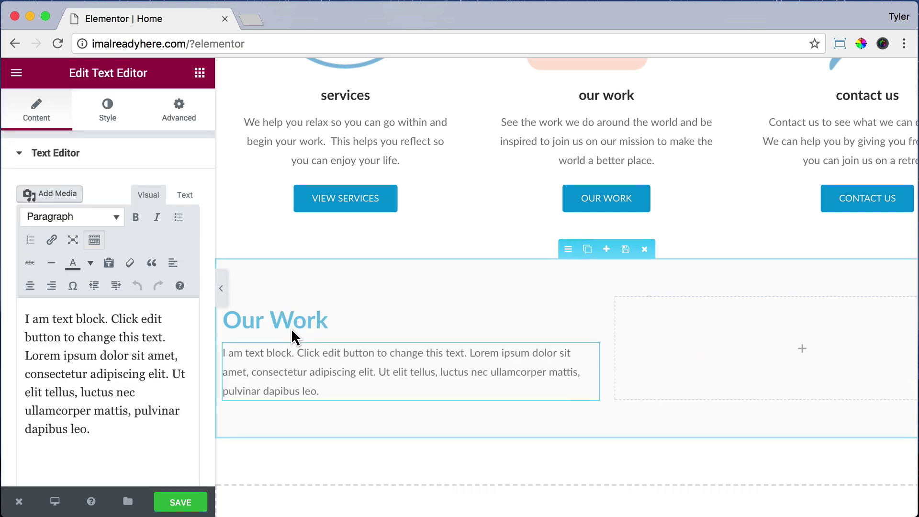
pyautogui.moveTo(135, 433); pyautogui.dragTo(12, 315)
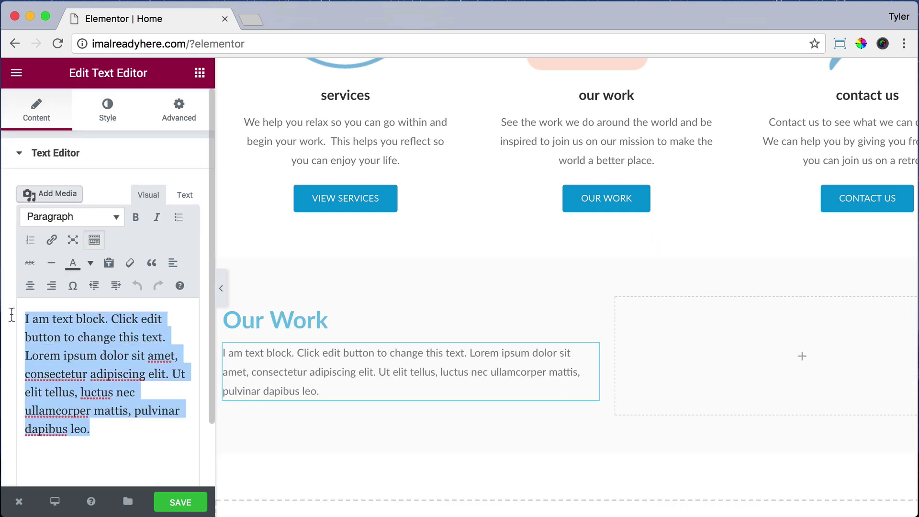
pyautogui.click(108, 263)
pyautogui.write('We believe actions speak louder than words.')
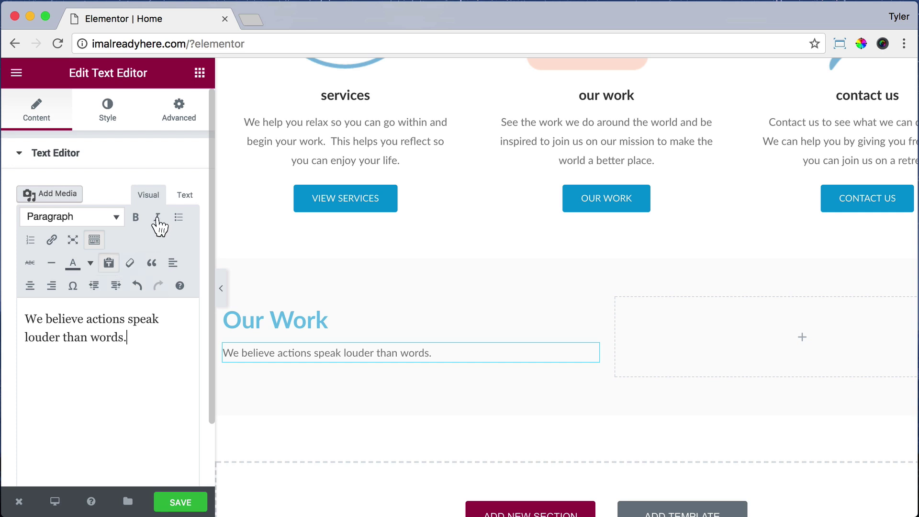
pyautogui.click(199, 73)
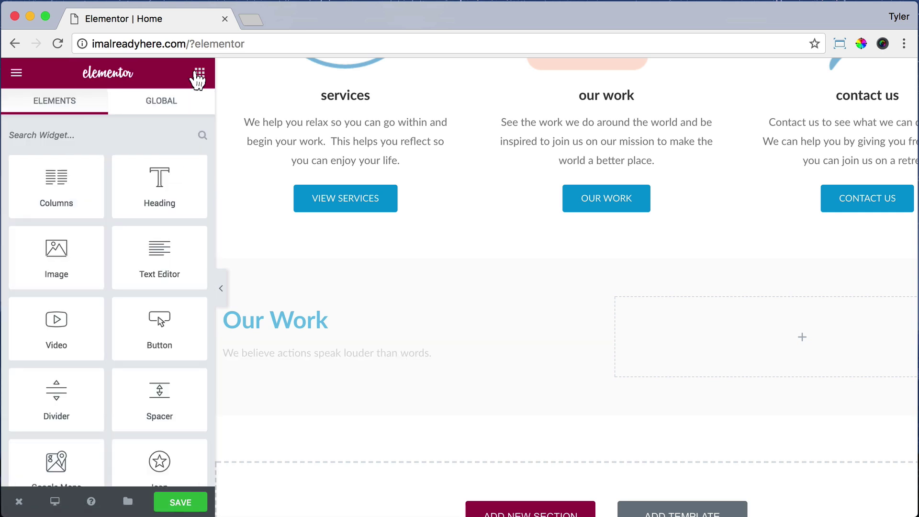
# Step: Place a two-column inner section in the right column with a 27 px top margin
pyautogui.moveTo(51, 187); pyautogui.dragTo(701, 323)
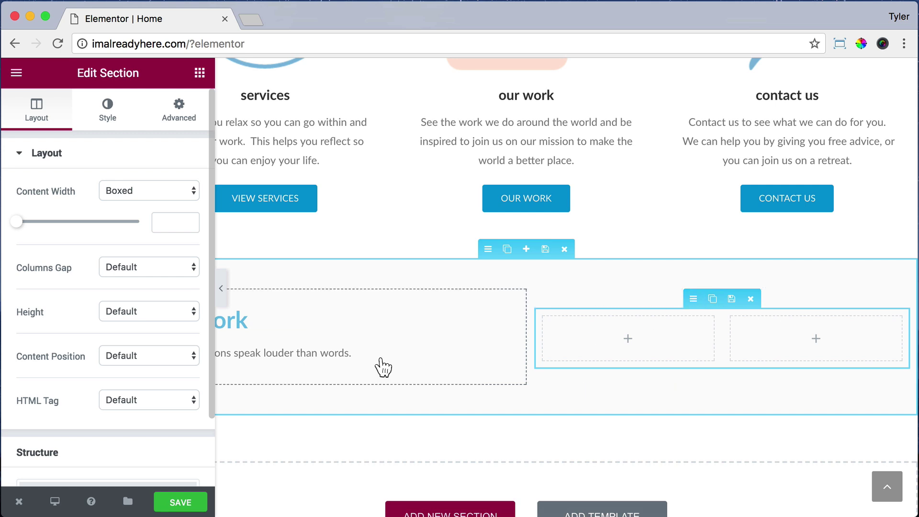
pyautogui.click(179, 122)
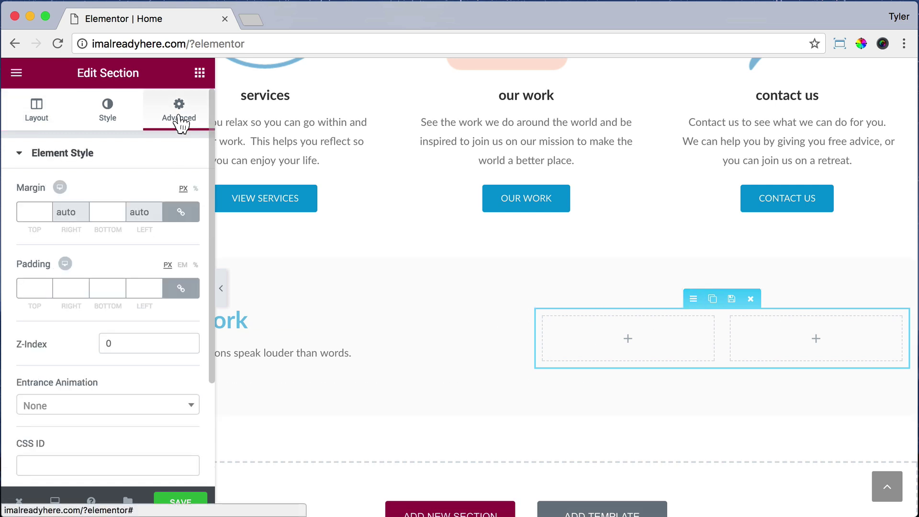
pyautogui.click(181, 211)
pyautogui.doubleClick(30, 212)
pyautogui.write('2')
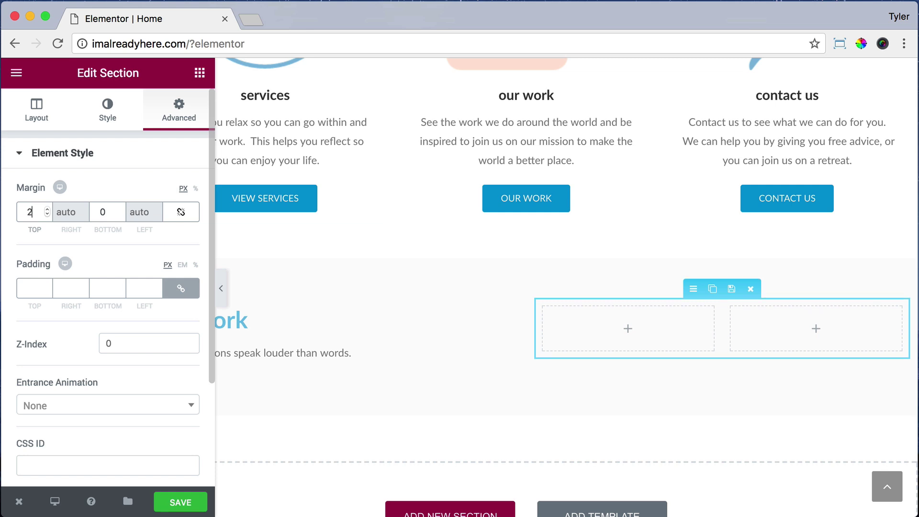
pyautogui.write('7')
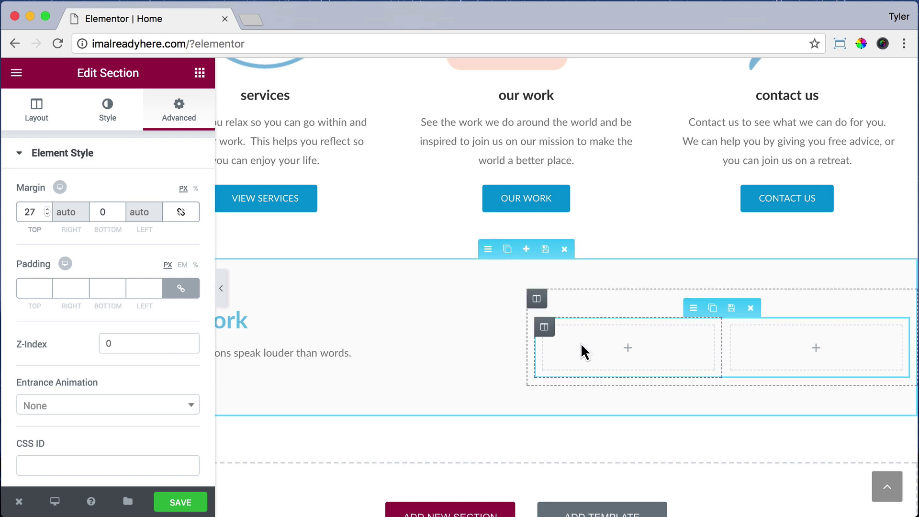
pyautogui.click(199, 72)
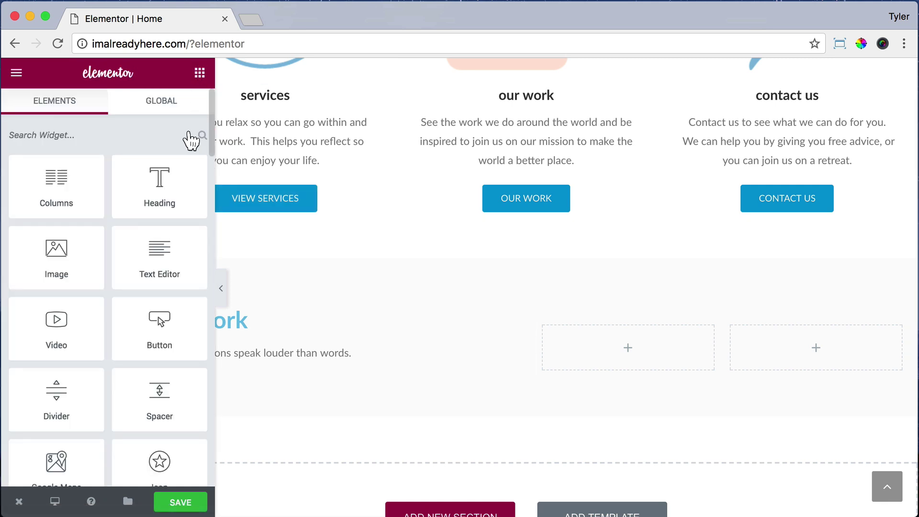
# Step: Add a right-aligned OUR SERVICES button linking to /services in the first inner column
pyautogui.moveTo(165, 338); pyautogui.dragTo(611, 357)
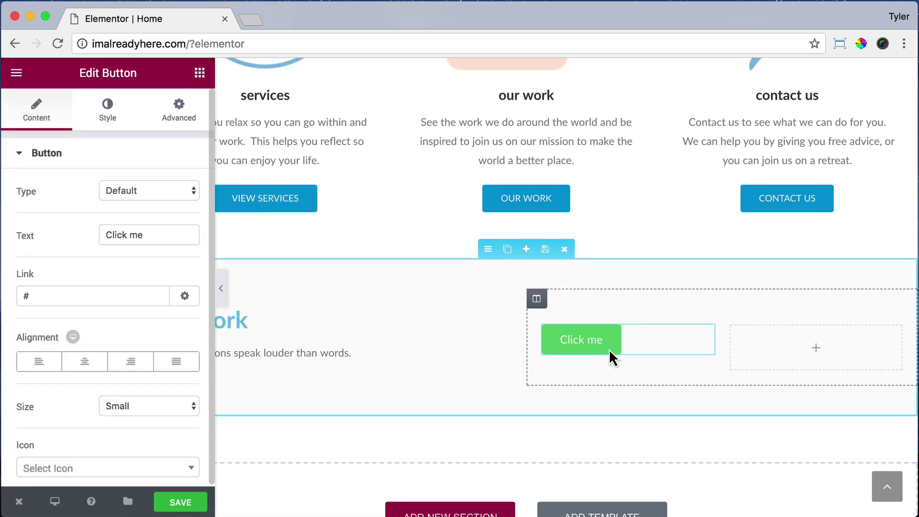
pyautogui.doubleClick(135, 235)
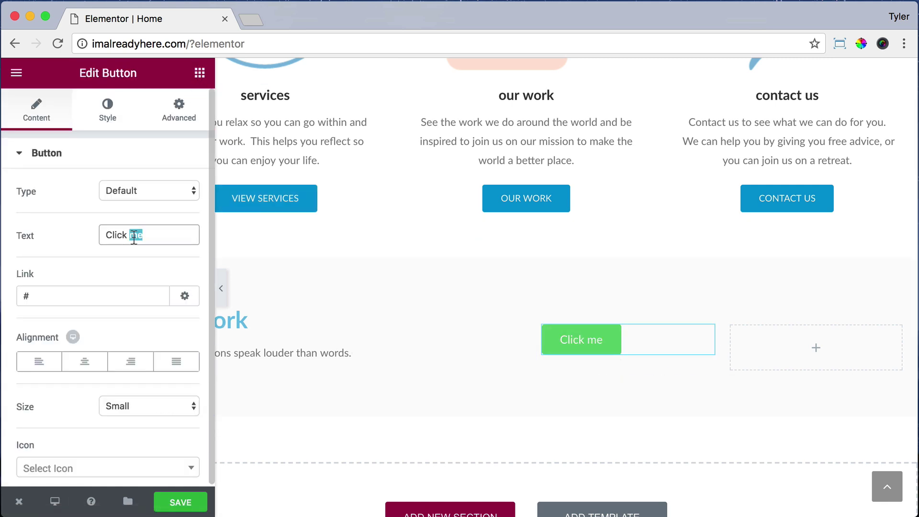
pyautogui.tripleClick(134, 235)
pyautogui.write('OUR SERVICES')
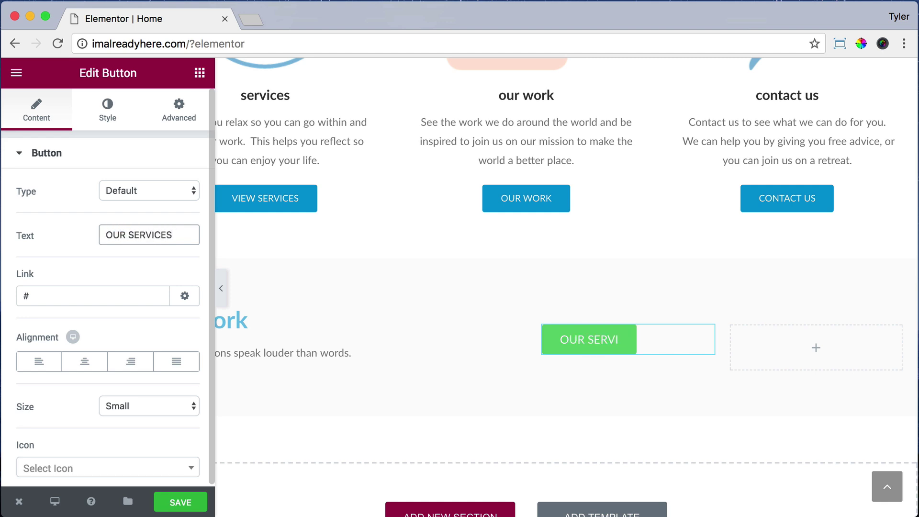
pyautogui.doubleClick(61, 295)
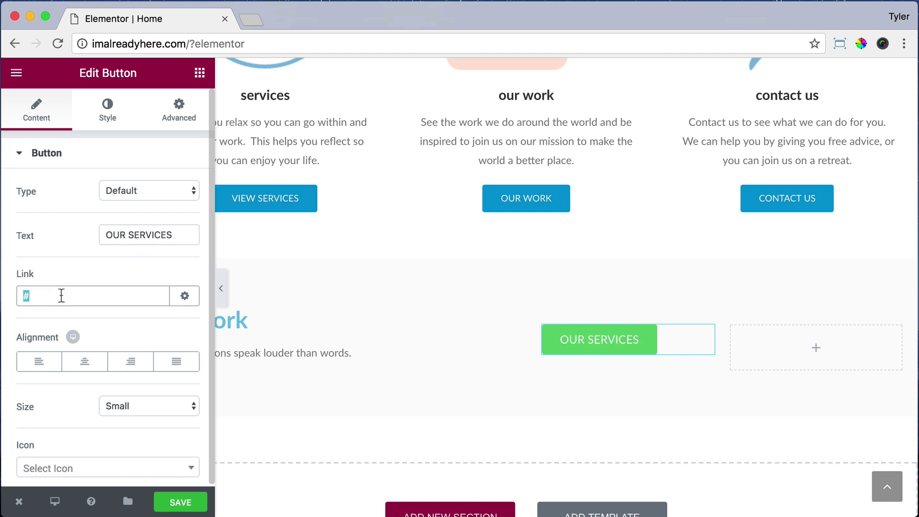
pyautogui.write('/services')
pyautogui.click(127, 362)
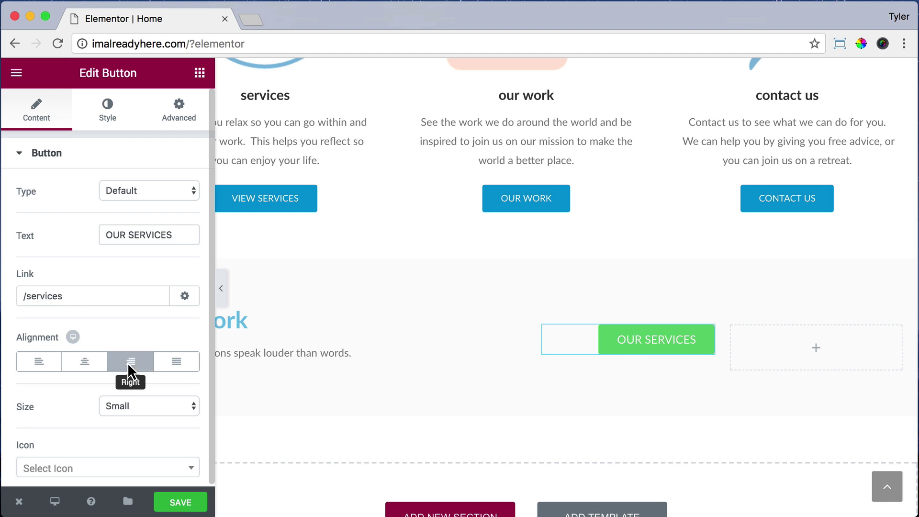
# Step: Style the button with 13 px text, background #13497e and 5 px border radius
pyautogui.click(102, 116)
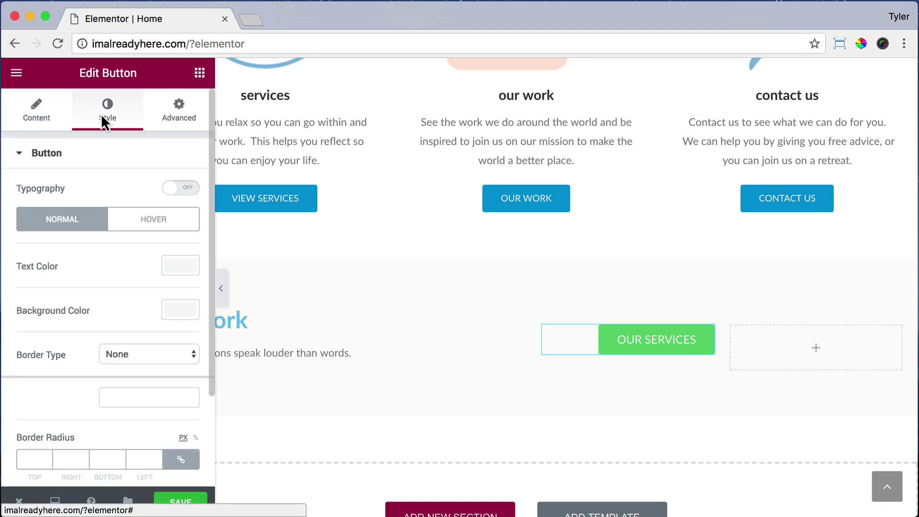
pyautogui.click(168, 190)
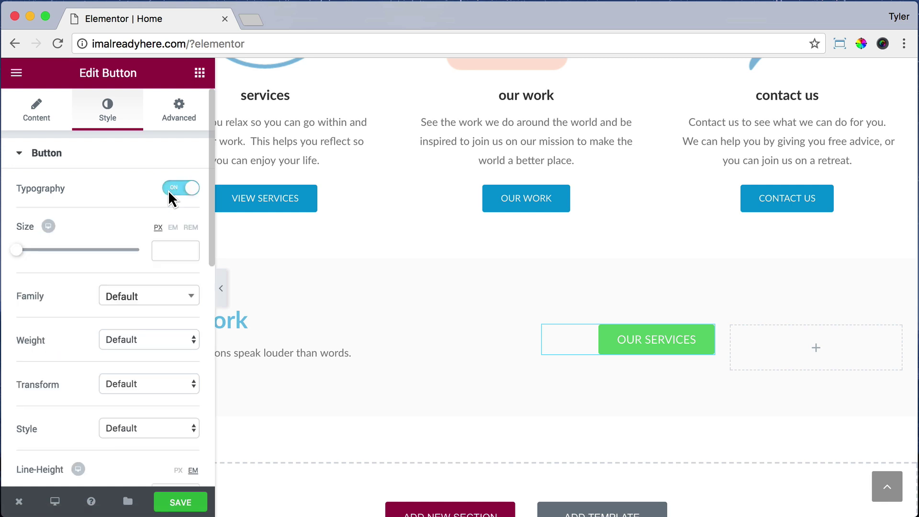
pyautogui.click(170, 248)
pyautogui.write('13')
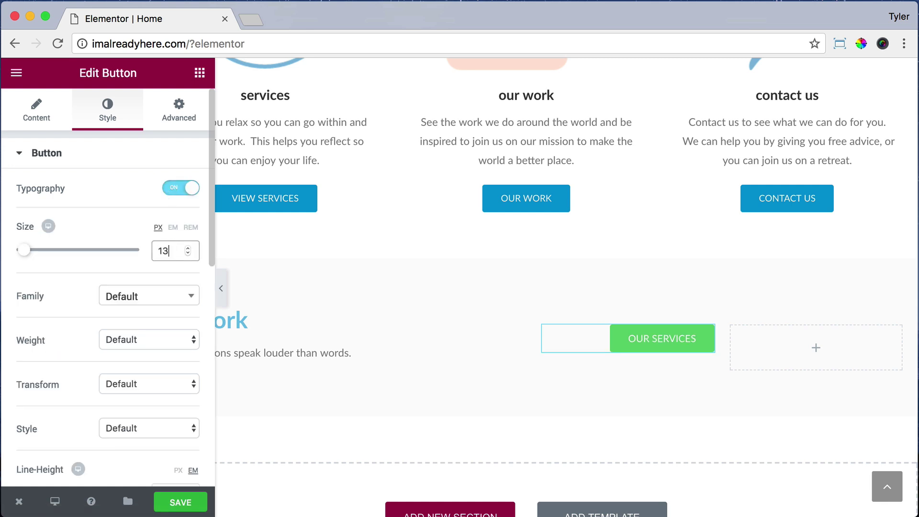
pyautogui.scroll(-10, 158, 301)
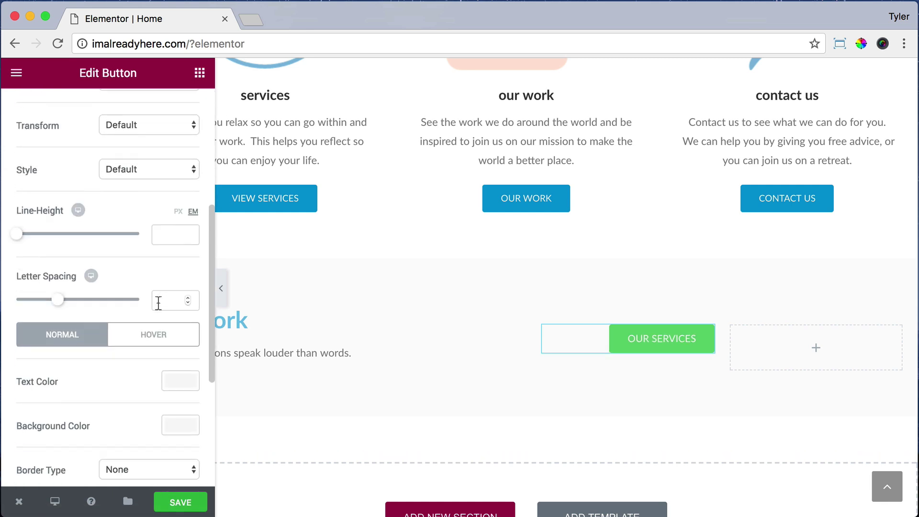
pyautogui.click(178, 382)
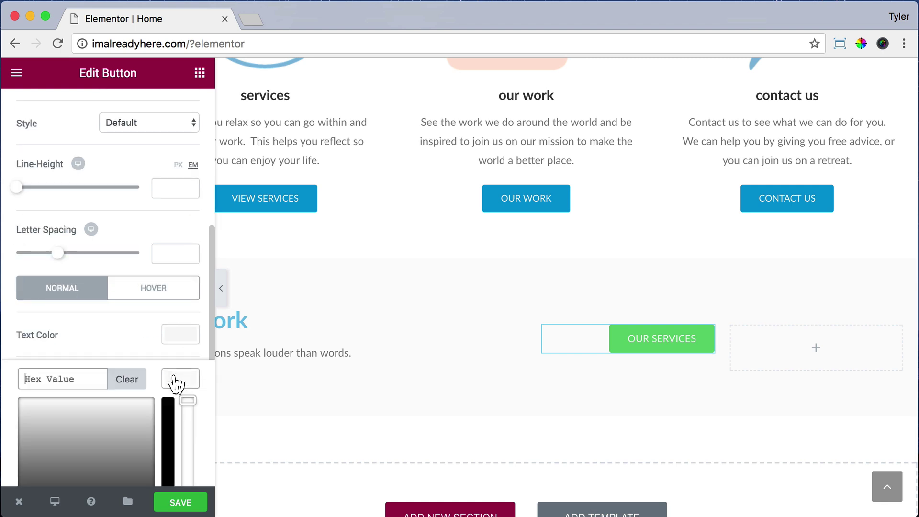
pyautogui.write('13')
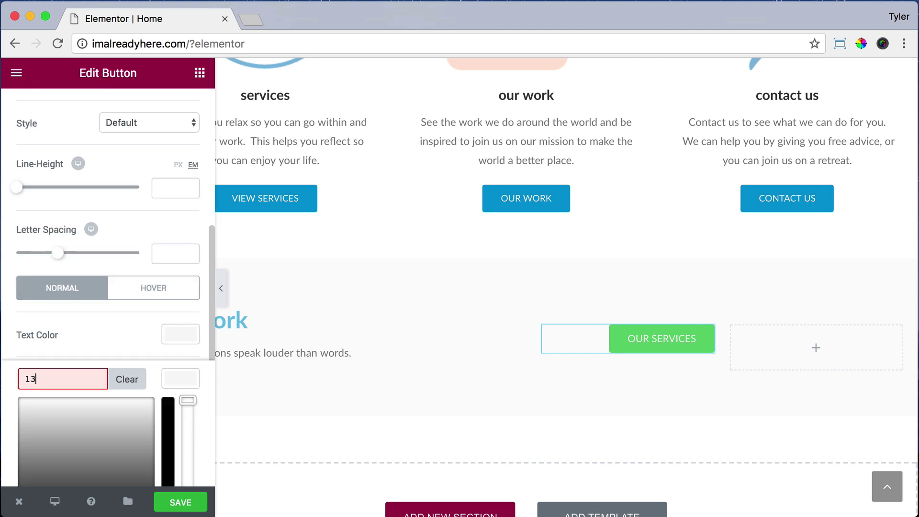
pyautogui.write('497e')
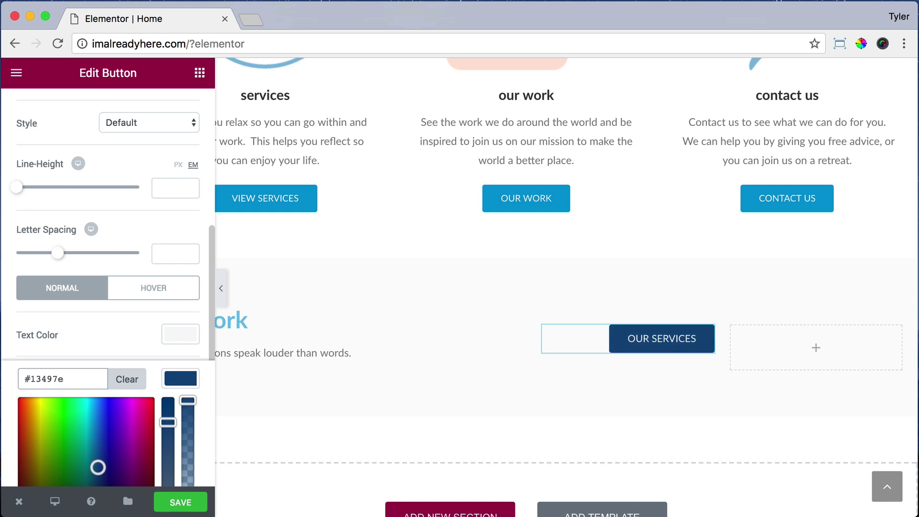
pyautogui.click(155, 353)
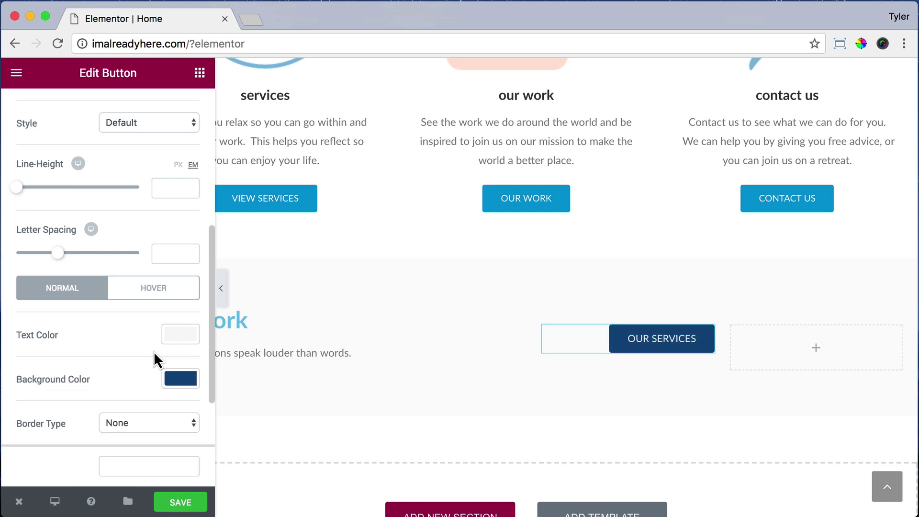
pyautogui.scroll(-5, 155, 359)
pyautogui.click(34, 358)
pyautogui.write('5')
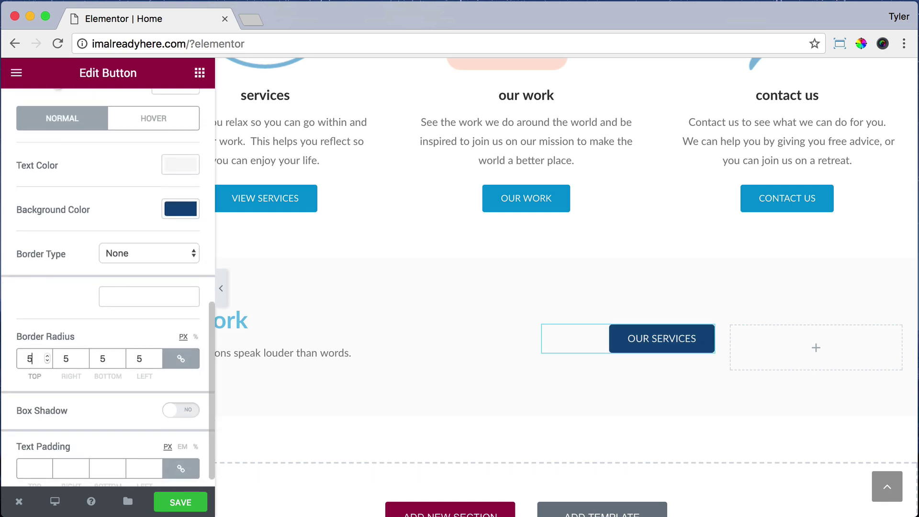
pyautogui.scroll(-1, 109, 330)
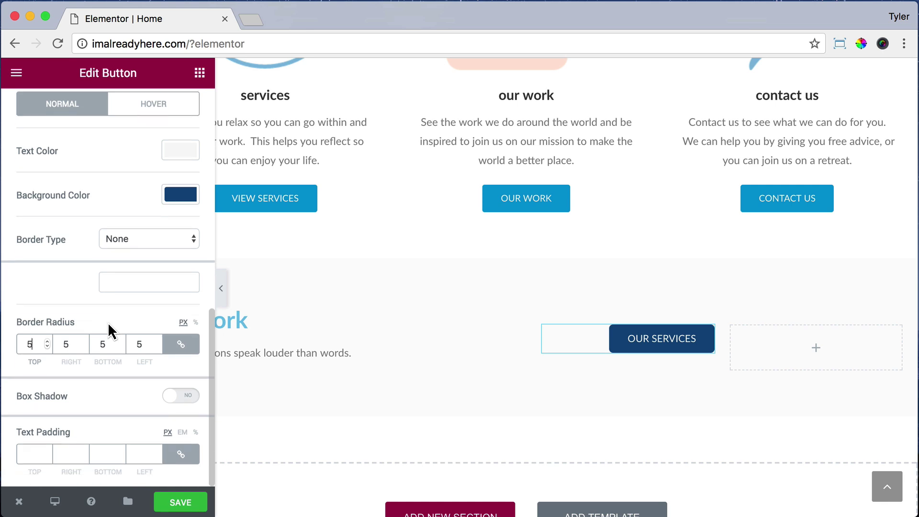
pyautogui.scroll(3, 109, 330)
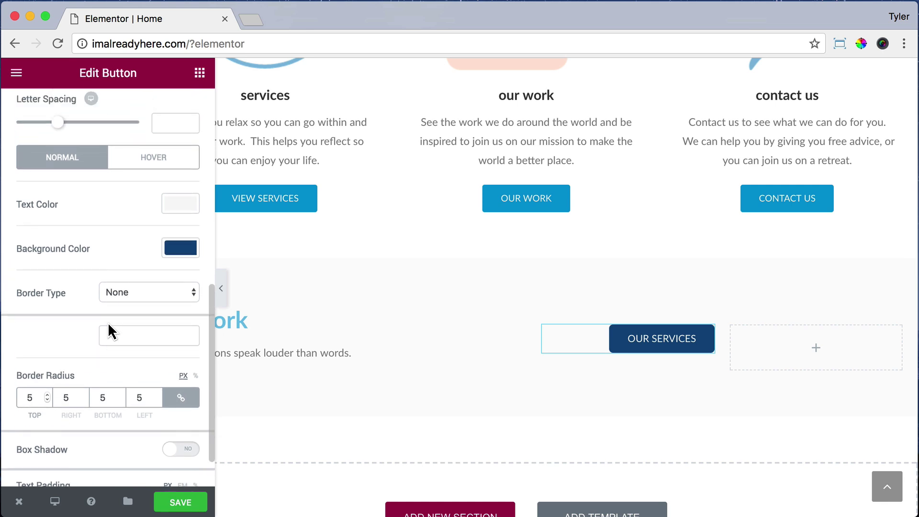
# Step: Add a Button to the empty right column with text SEE US IN ACTION, linked to /our-work
pyautogui.click(199, 73)
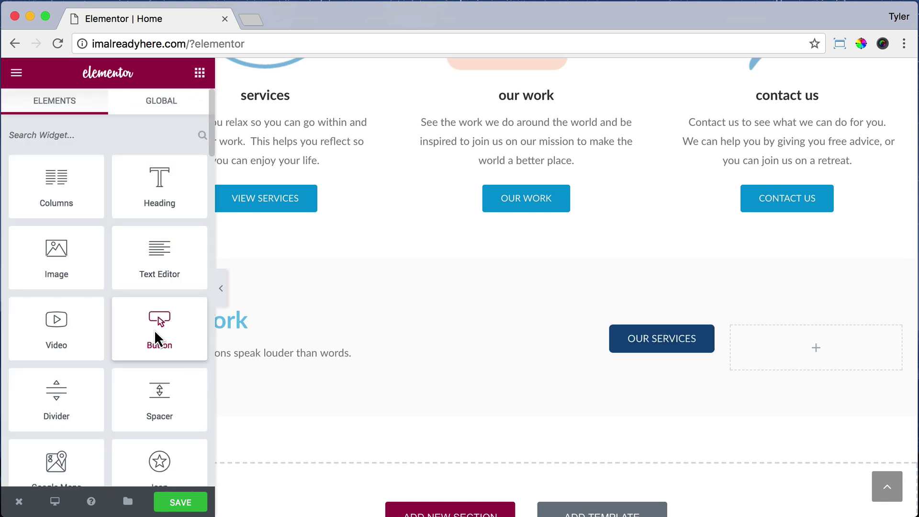
pyautogui.moveTo(158, 338); pyautogui.dragTo(800, 347)
pyautogui.tripleClick(157, 229)
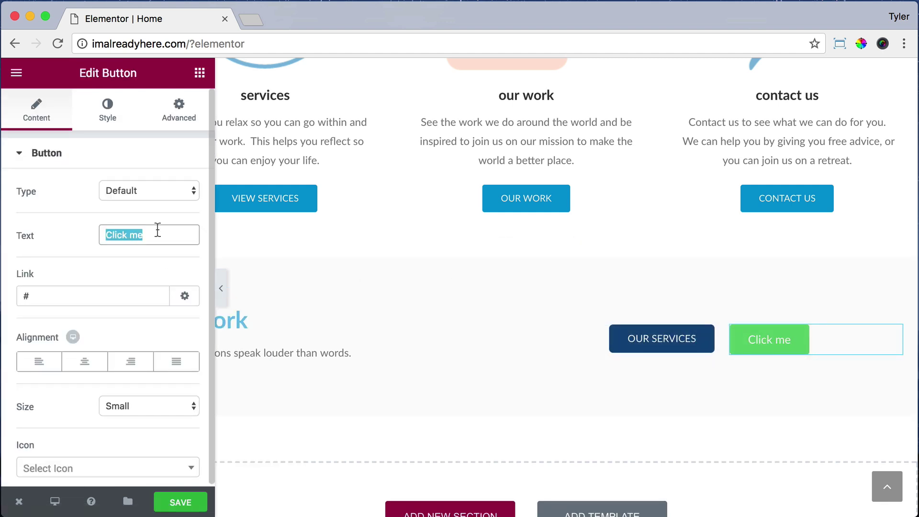
pyautogui.write('SEE US IN ACTION')
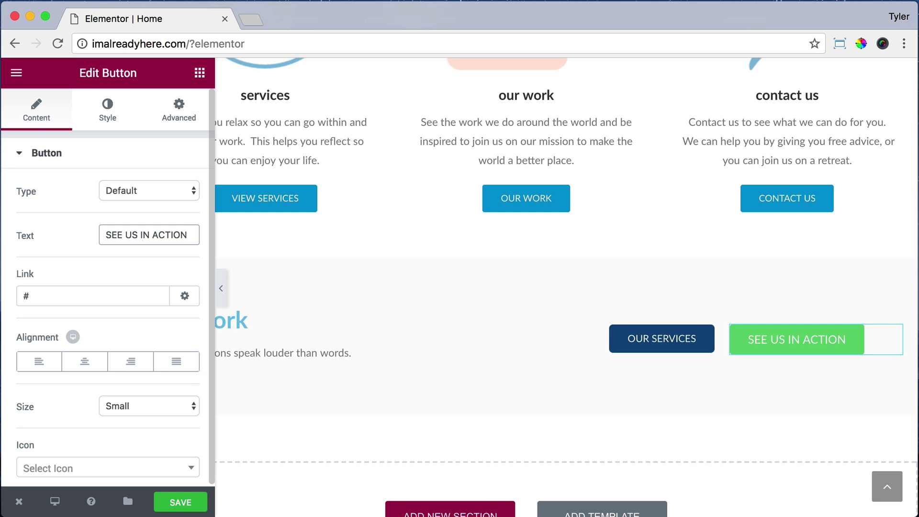
pyautogui.doubleClick(66, 297)
pyautogui.write('/')
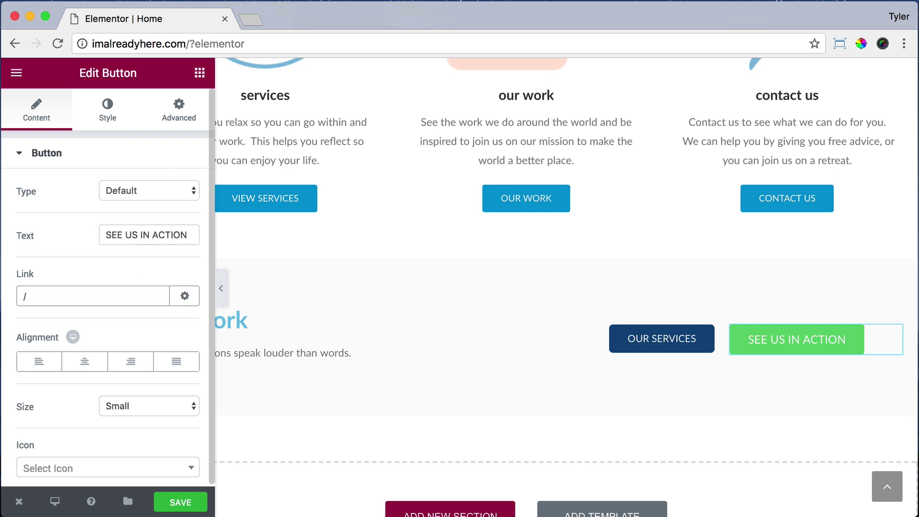
pyautogui.write('our-work')
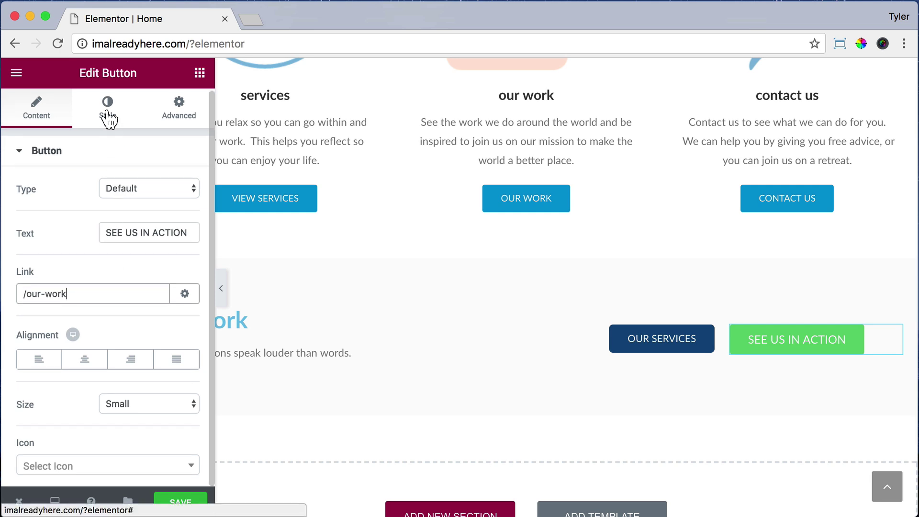
pyautogui.click(108, 118)
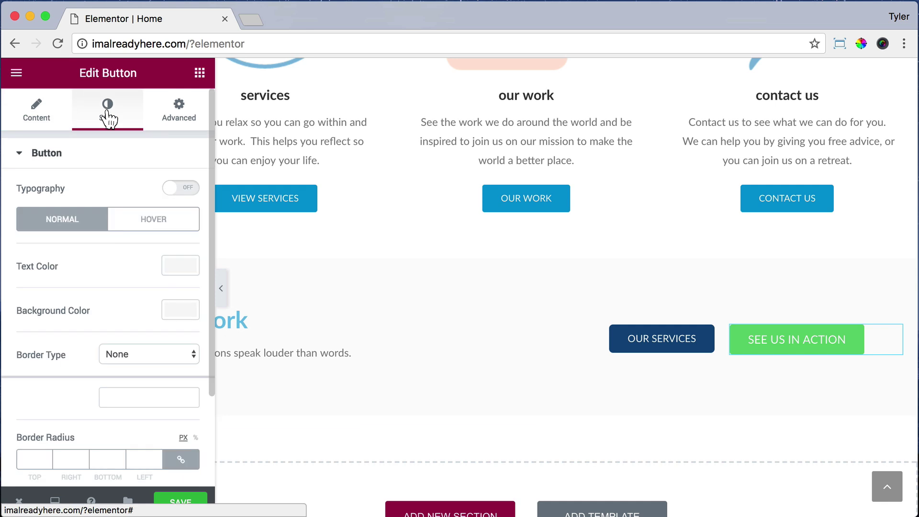
# Step: Give the button custom typography with font size 13 and text colour #13497e
pyautogui.click(178, 187)
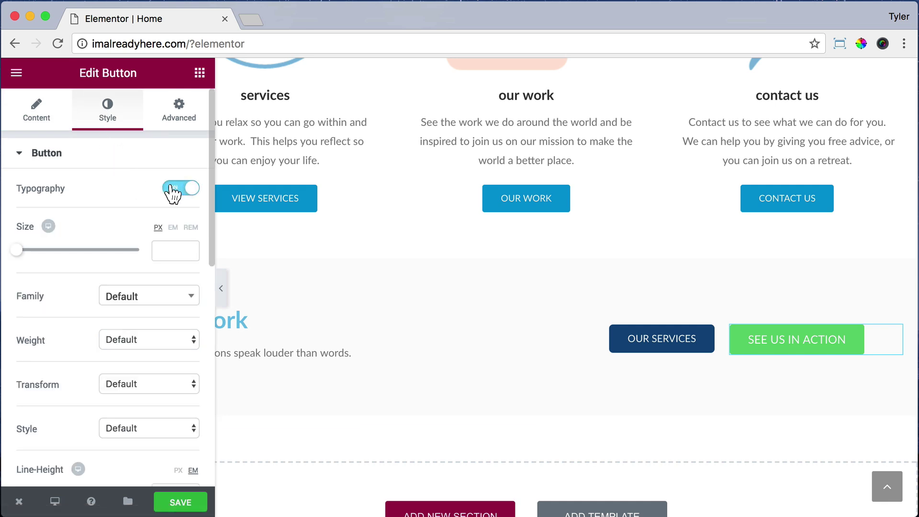
pyautogui.click(159, 248)
pyautogui.write('13')
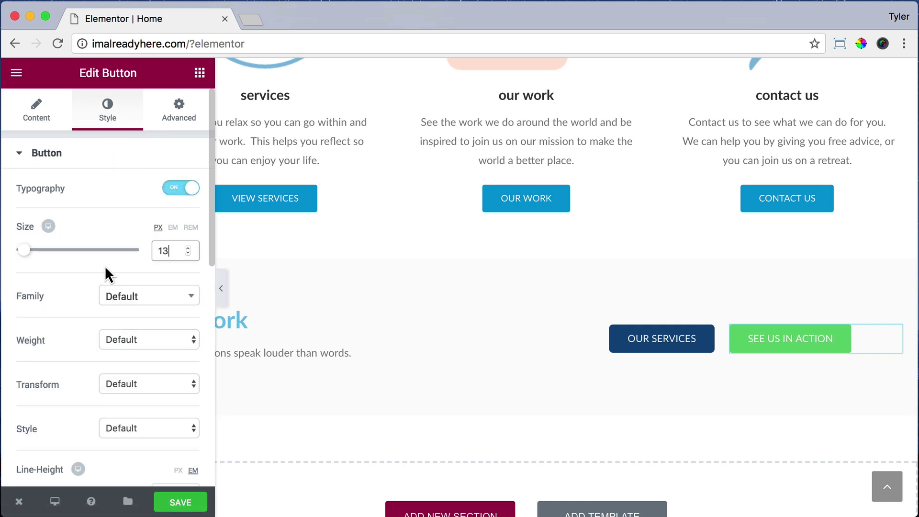
pyautogui.scroll(-8, 106, 269)
pyautogui.click(180, 256)
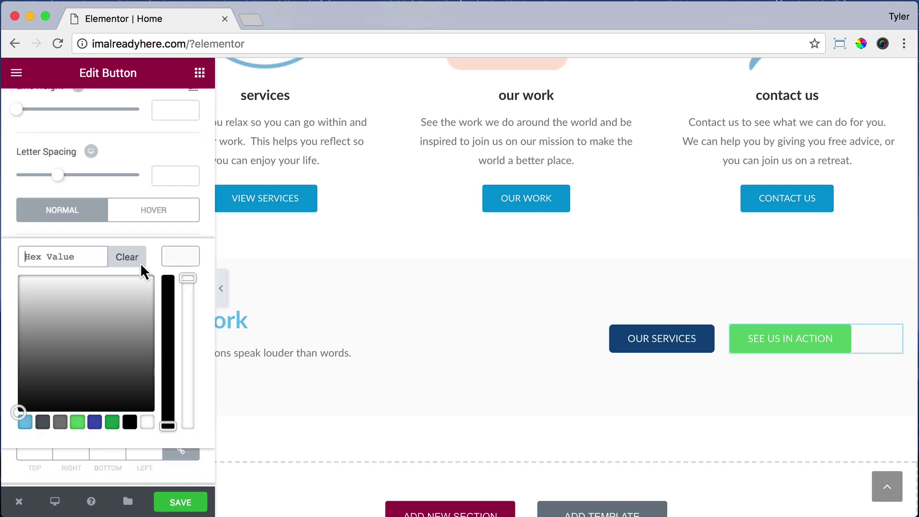
pyautogui.click(69, 257)
pyautogui.write('13497e')
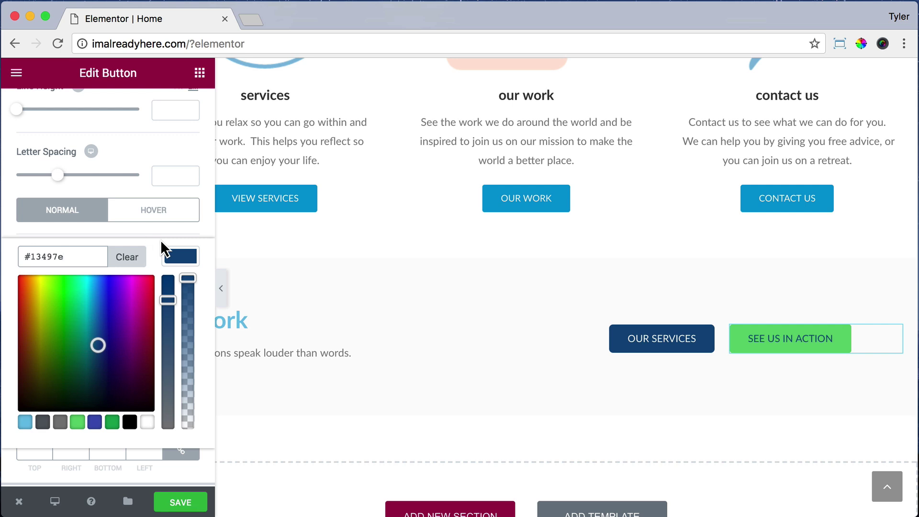
pyautogui.click(167, 253)
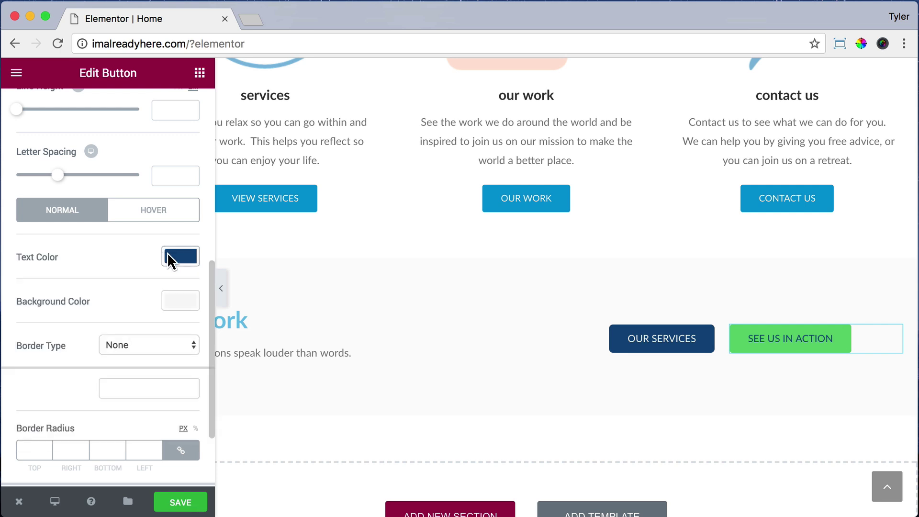
# Step: Make the button background fully transparent
pyautogui.click(177, 302)
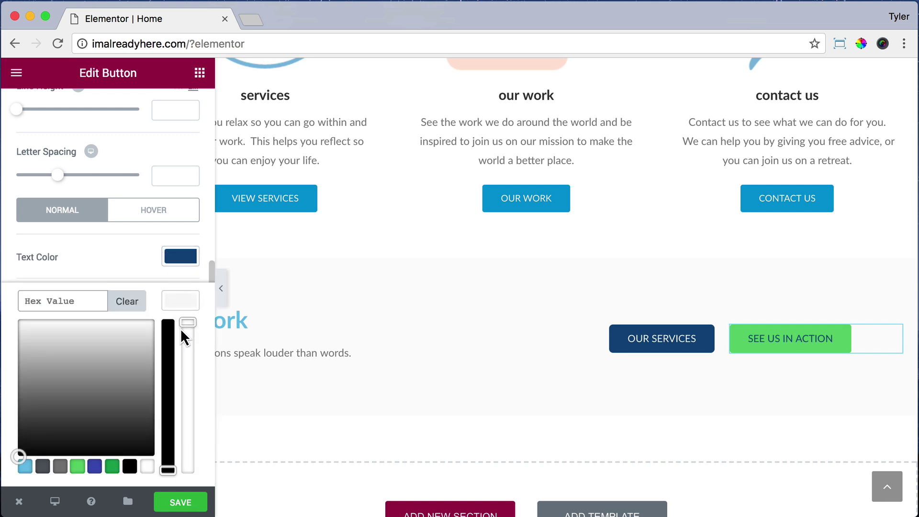
pyautogui.click(82, 361)
pyautogui.moveTo(53, 364); pyautogui.dragTo(17, 319)
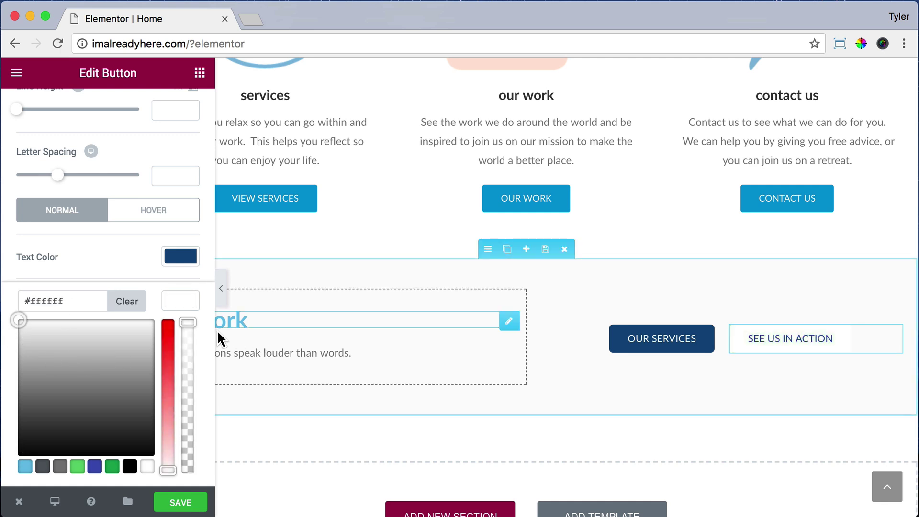
pyautogui.moveTo(185, 325); pyautogui.dragTo(193, 498)
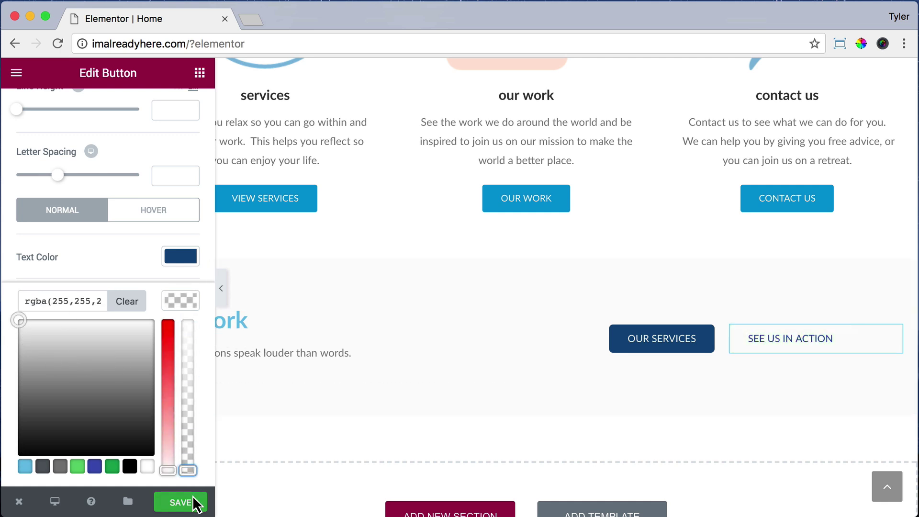
pyautogui.click(181, 290)
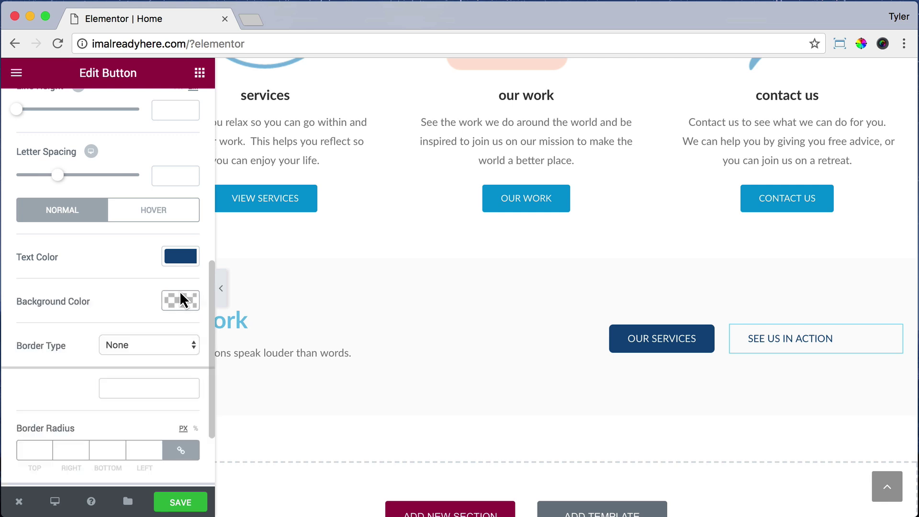
# Step: Add a solid 2px border in colour #13497e
pyautogui.click(185, 346)
pyautogui.click(170, 359)
pyautogui.click(36, 405)
pyautogui.write('2')
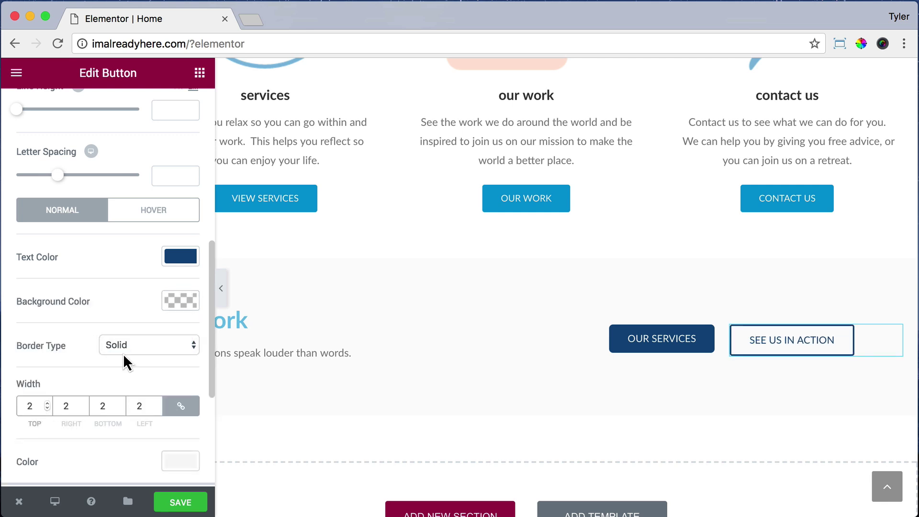
pyautogui.scroll(-2, 123, 357)
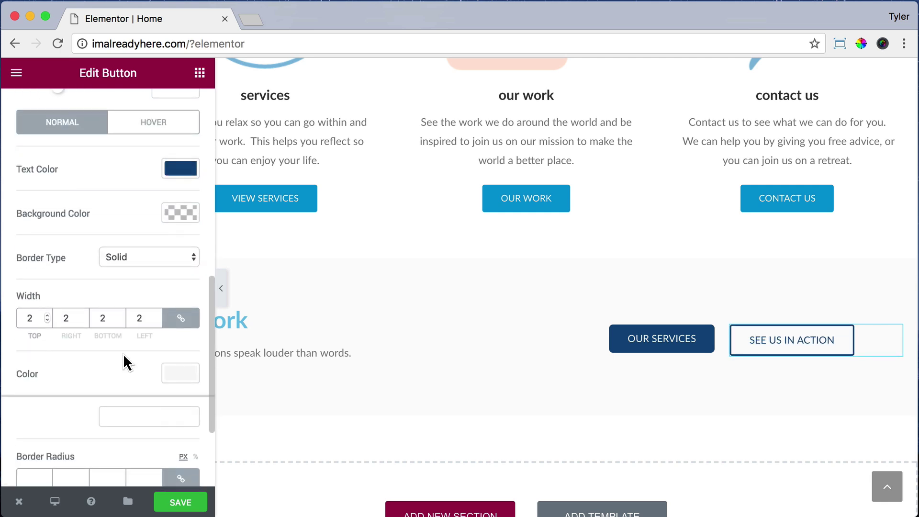
pyautogui.click(180, 373)
pyautogui.write('13')
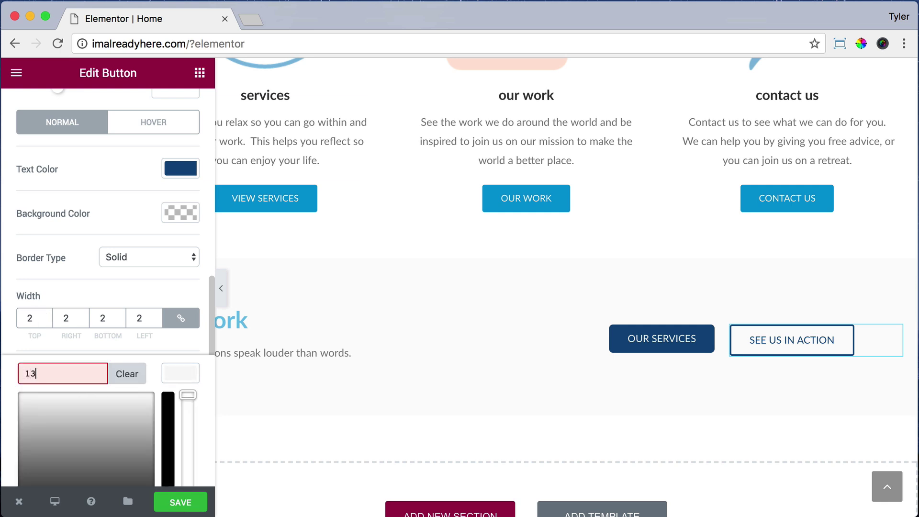
pyautogui.write('497e')
pyautogui.click(171, 367)
# Step: Set the border radius to 5 and the text padding to 10
pyautogui.scroll(-5, 163, 359)
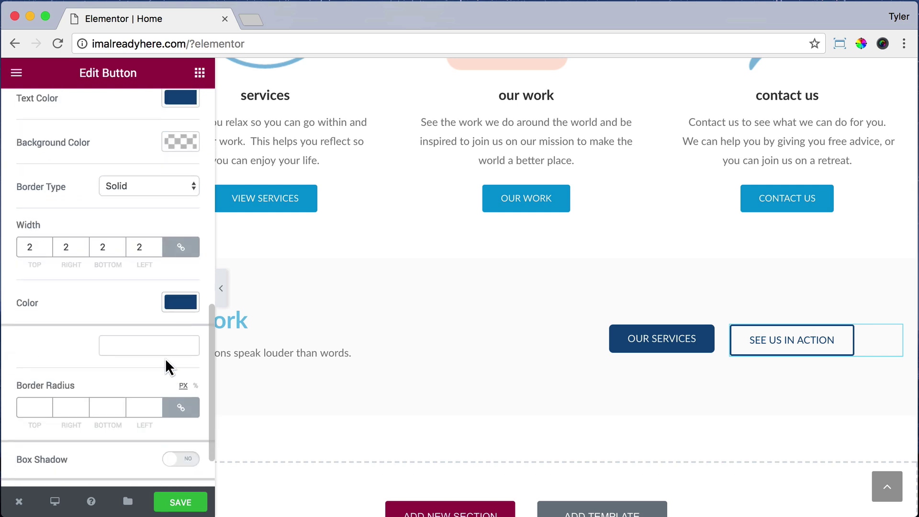
pyautogui.click(35, 356)
pyautogui.write('5')
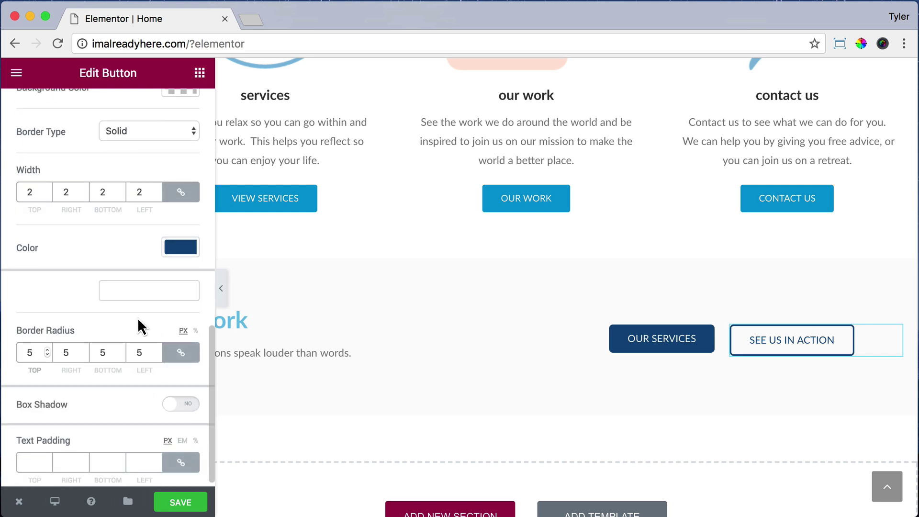
pyautogui.scroll(-1, 139, 327)
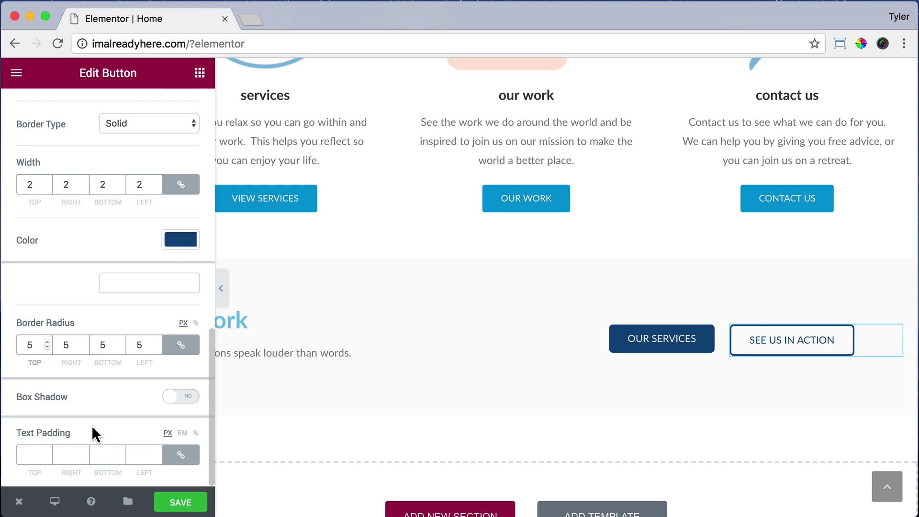
pyautogui.click(37, 455)
pyautogui.write('10')
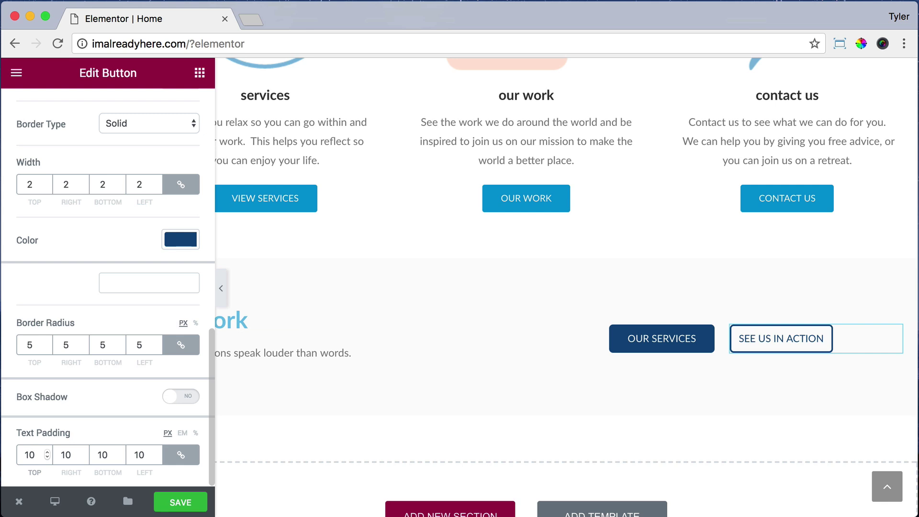
# Step: In the Hover state, set the button text colour to #6ec1e4
pyautogui.scroll(6, 129, 363)
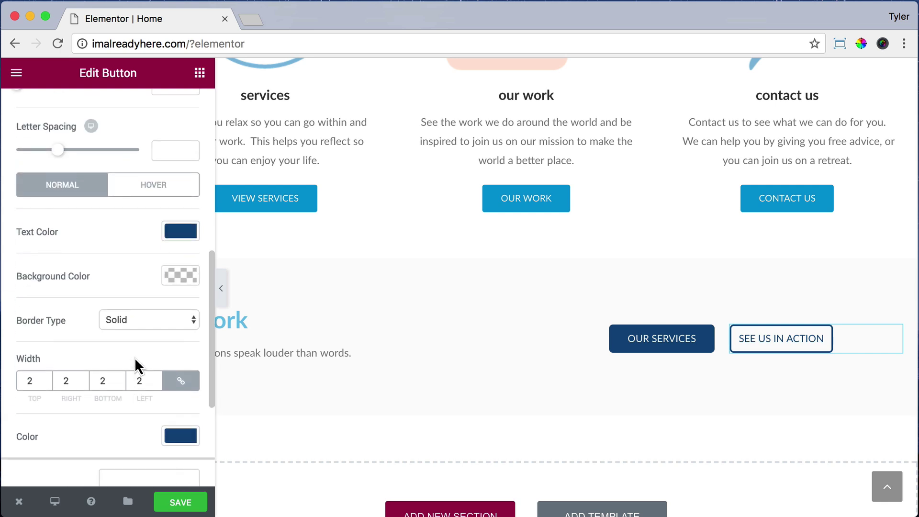
pyautogui.click(154, 201)
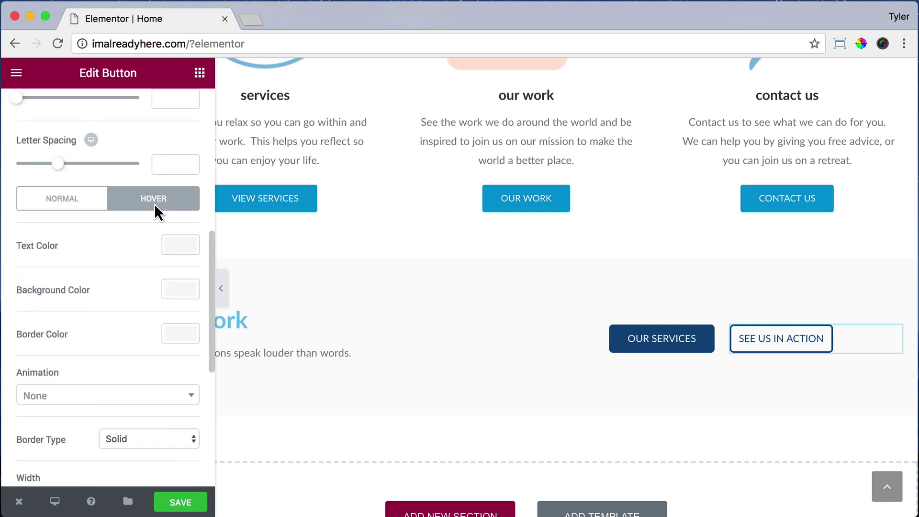
pyautogui.click(180, 244)
pyautogui.click(72, 246)
pyautogui.write('6e')
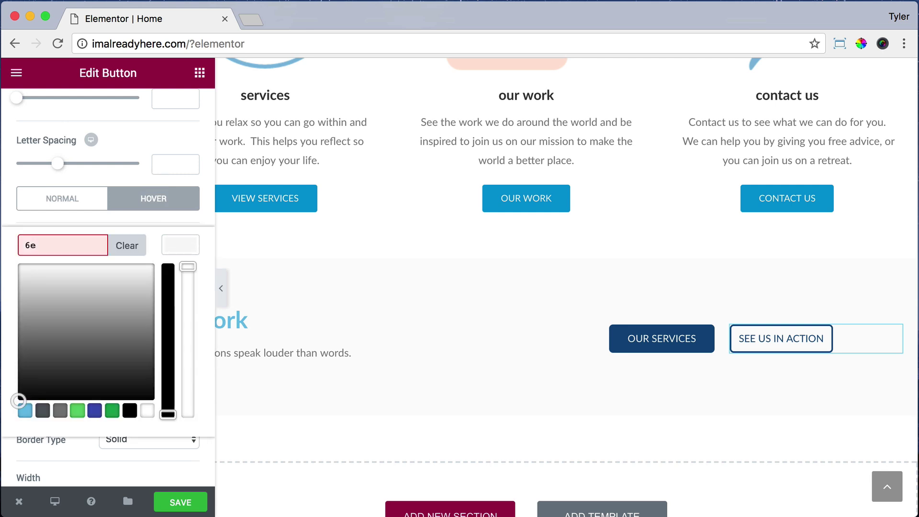
pyautogui.write('c1e4')
pyautogui.click(167, 245)
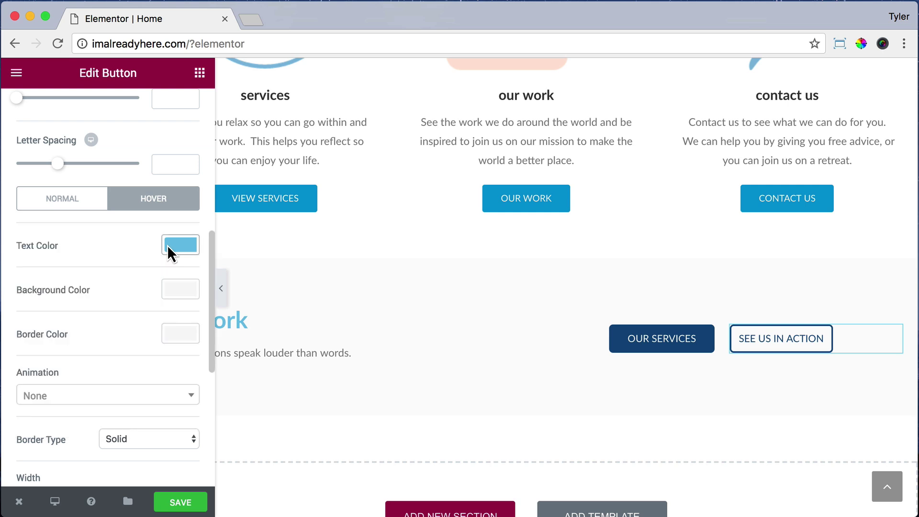
# Step: Make the hover background transparent and the hover border colour #6ec1e4
pyautogui.click(176, 288)
pyautogui.moveTo(67, 370); pyautogui.dragTo(18, 308)
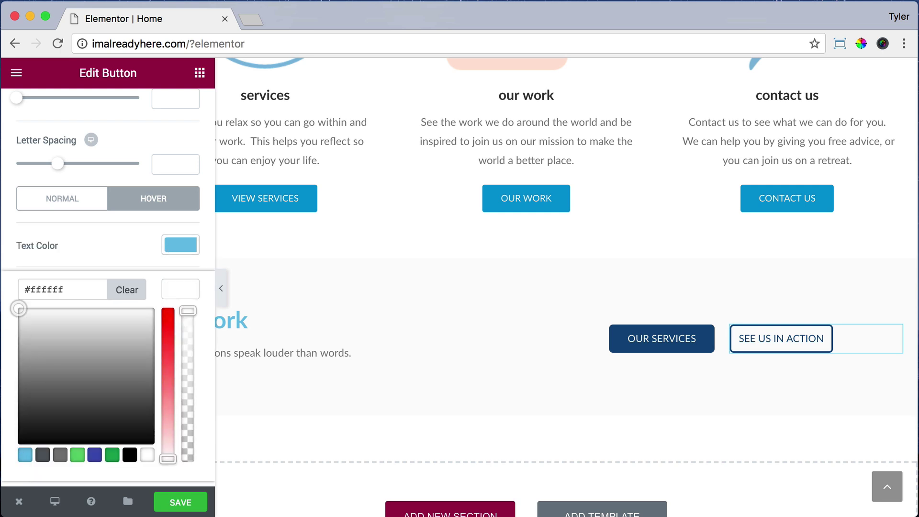
pyautogui.moveTo(185, 314); pyautogui.dragTo(187, 458)
pyautogui.click(181, 293)
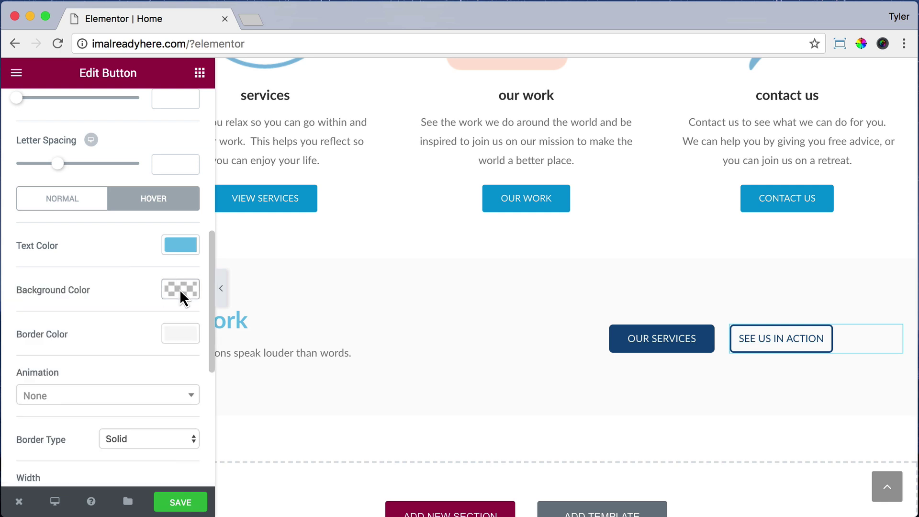
pyautogui.click(180, 333)
pyautogui.write('6')
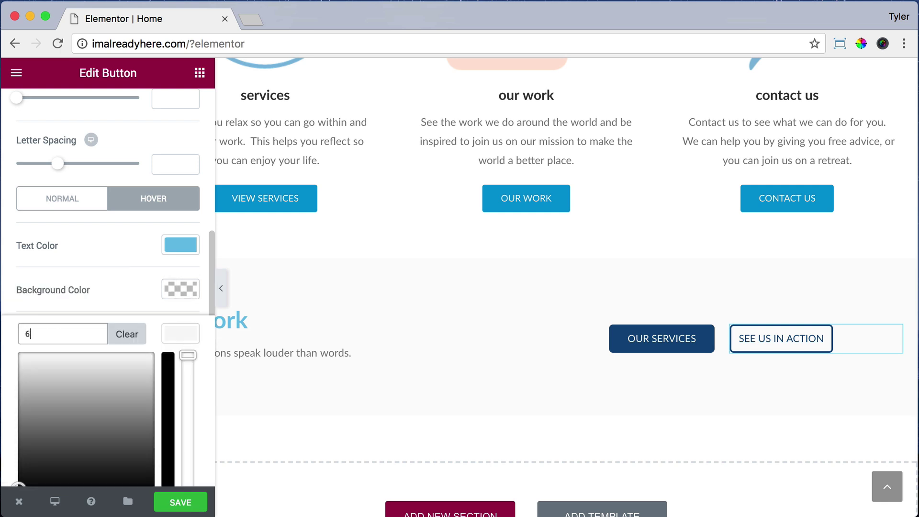
pyautogui.write('ec1e4')
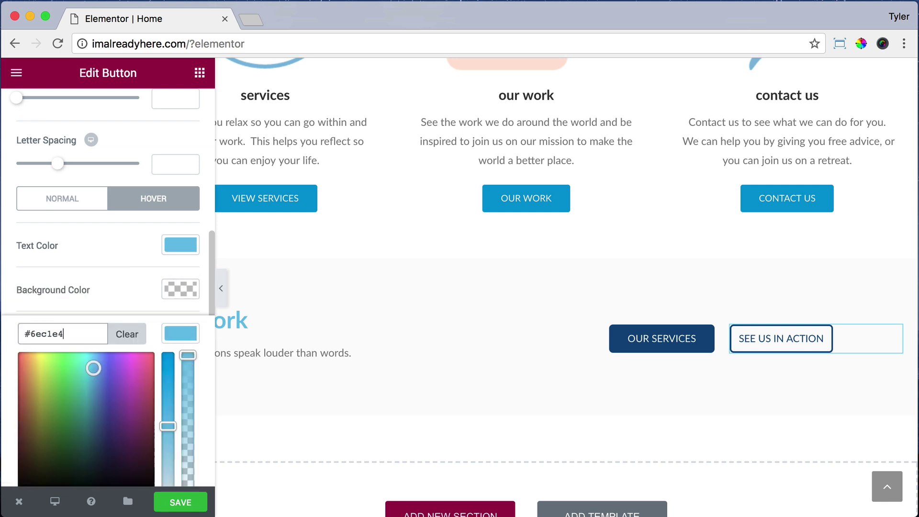
pyautogui.click(188, 330)
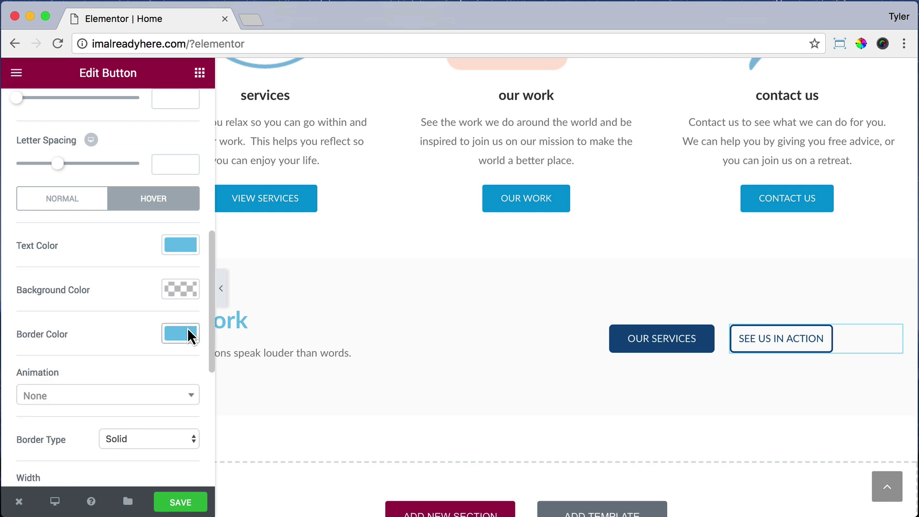
# Step: Save the page and view the published page in a new tab
pyautogui.scroll(-7, 162, 226)
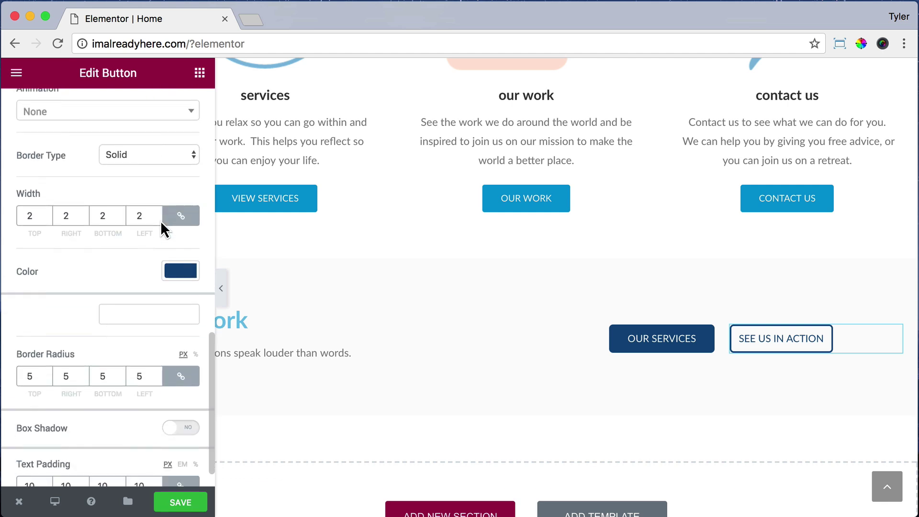
pyautogui.click(172, 502)
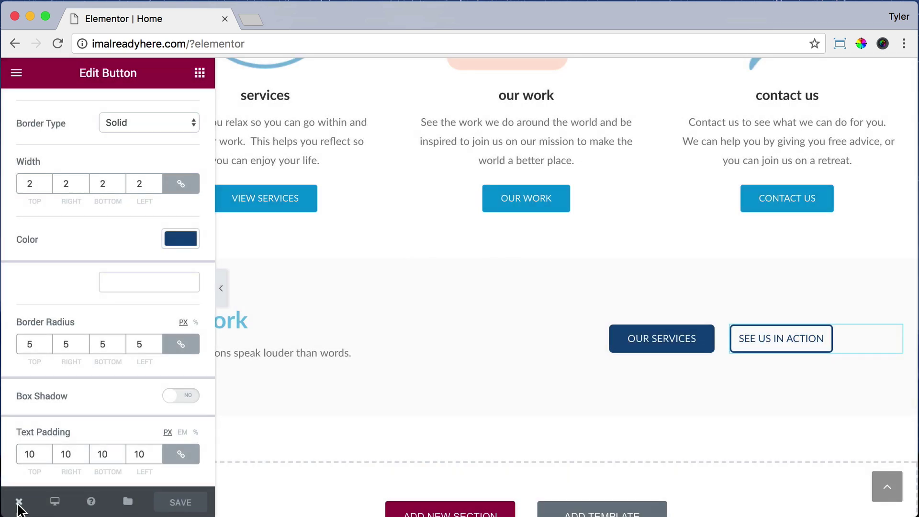
pyautogui.moveTo(20, 501)
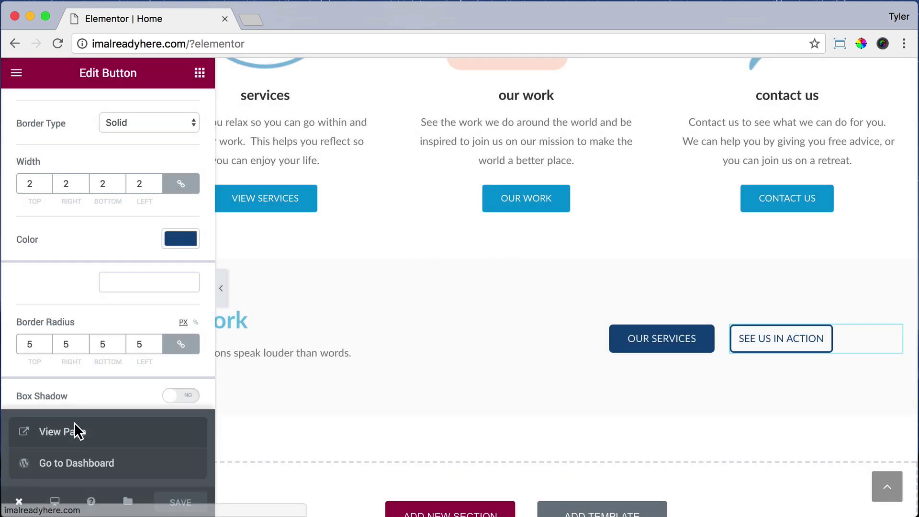
pyautogui.click(75, 429)
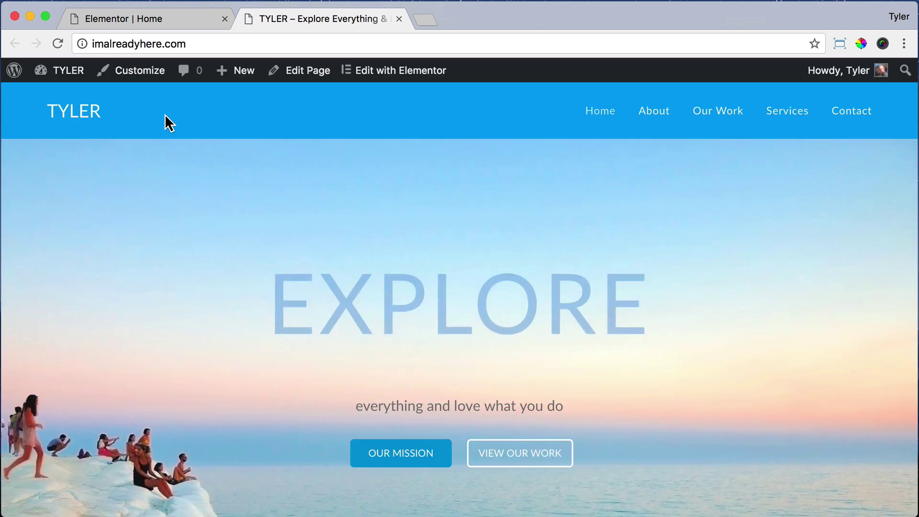
# Step: Close the editor tab and follow OUR SERVICES on the live page to the Services page
pyautogui.click(219, 18)
pyautogui.scroll(-10, 449, 206)
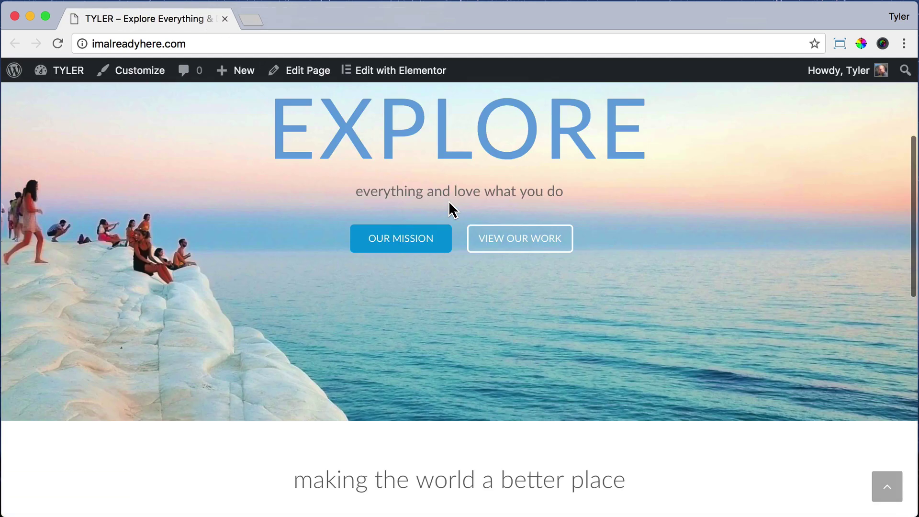
pyautogui.scroll(-2, 449, 201)
pyautogui.click(616, 362)
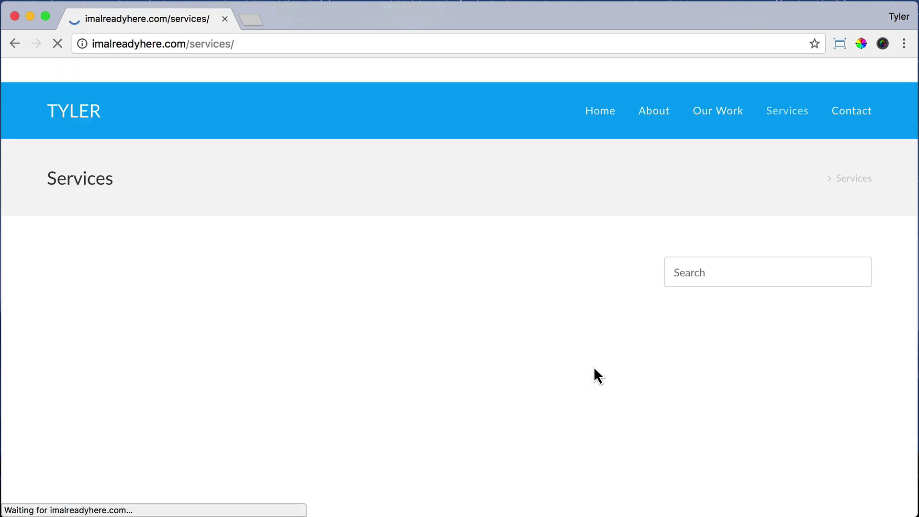